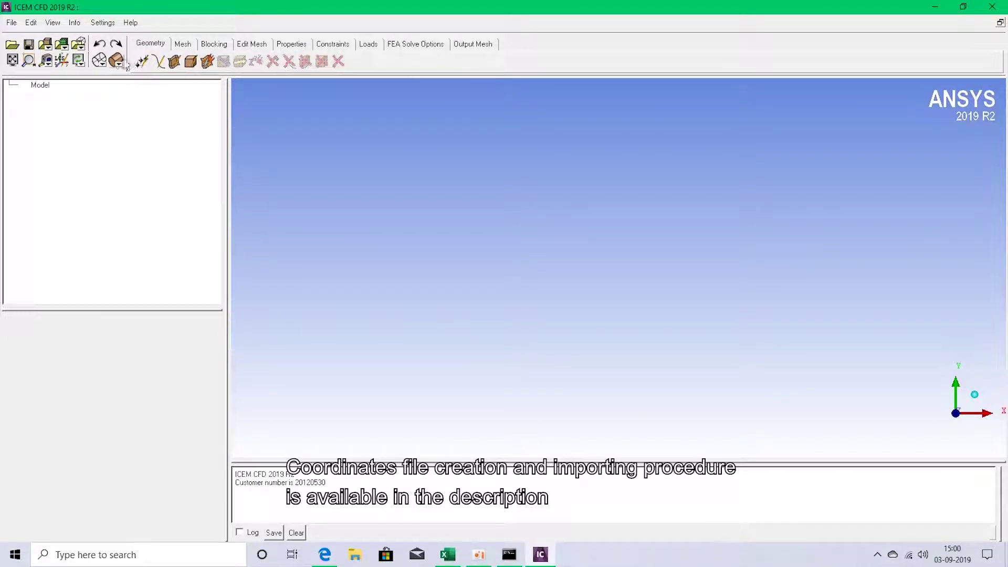
- Import the formatted point data file "airfoil data.dat" from the woa folder, with points, curves and surfaces included
click(11, 23)
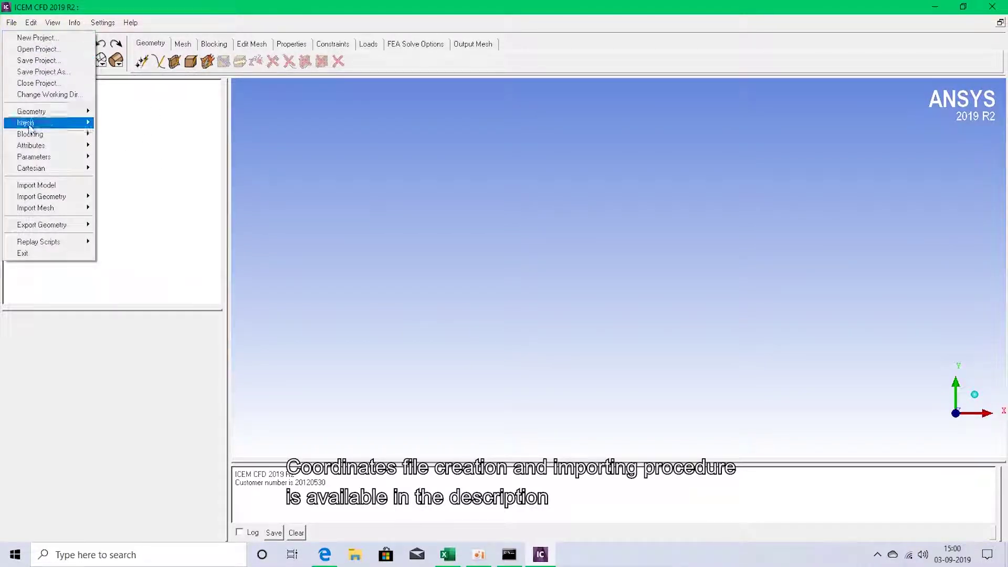
mouse_move(51, 200)
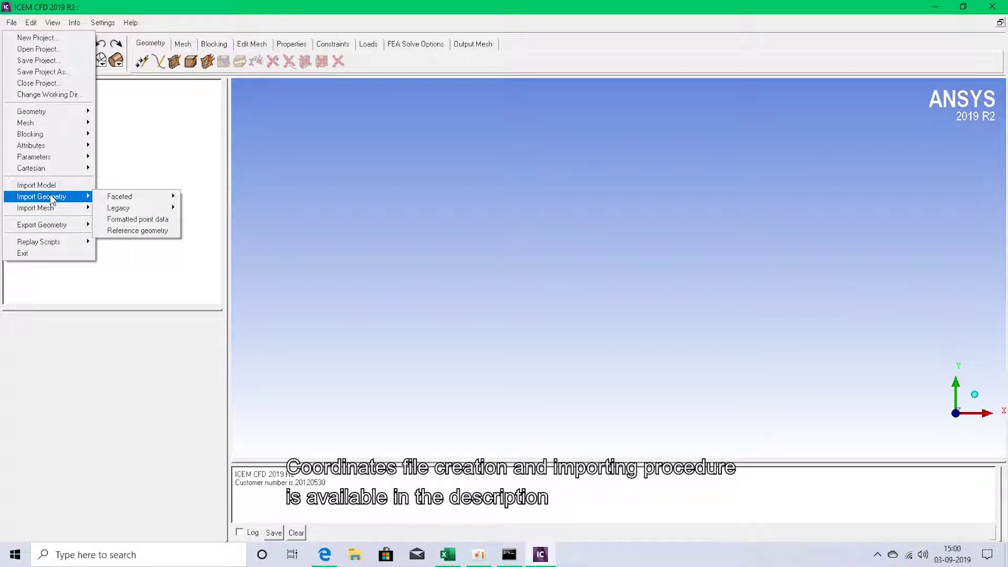
click(132, 220)
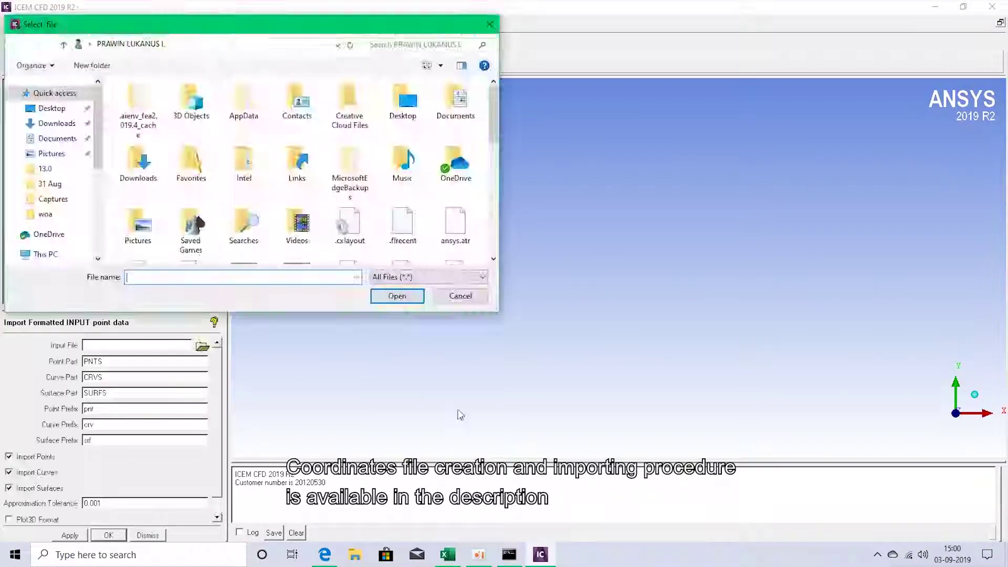
click(45, 214)
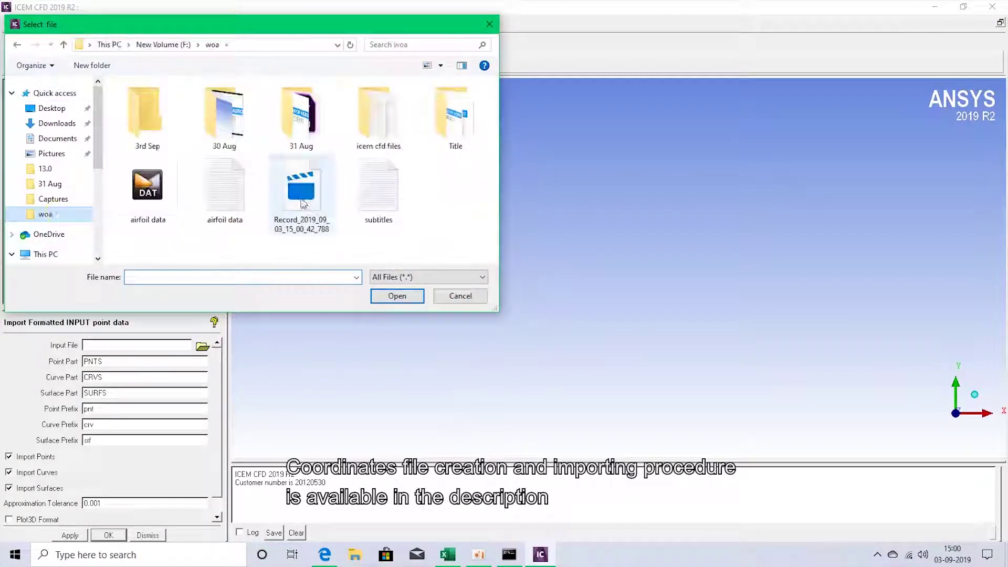
click(147, 189)
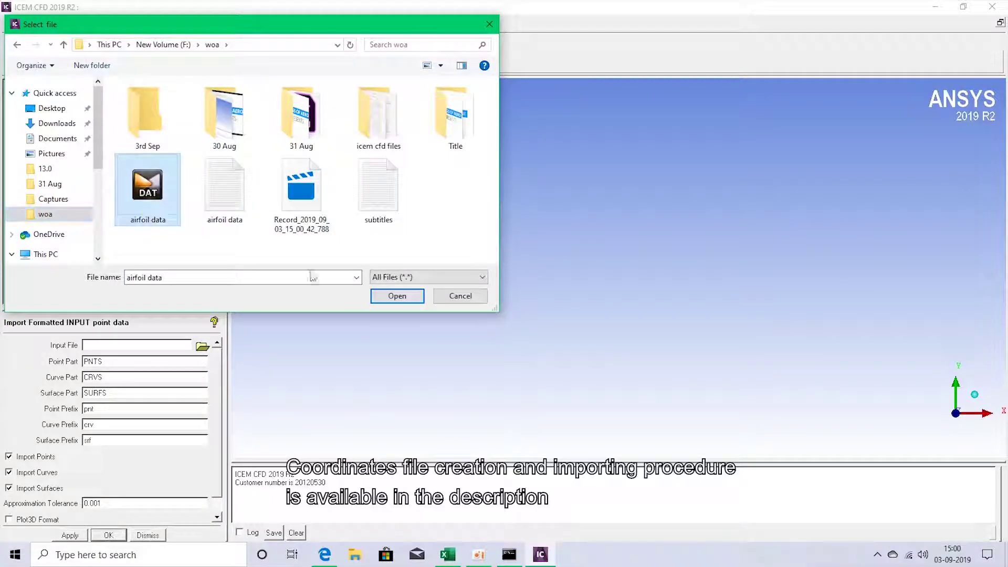
click(401, 300)
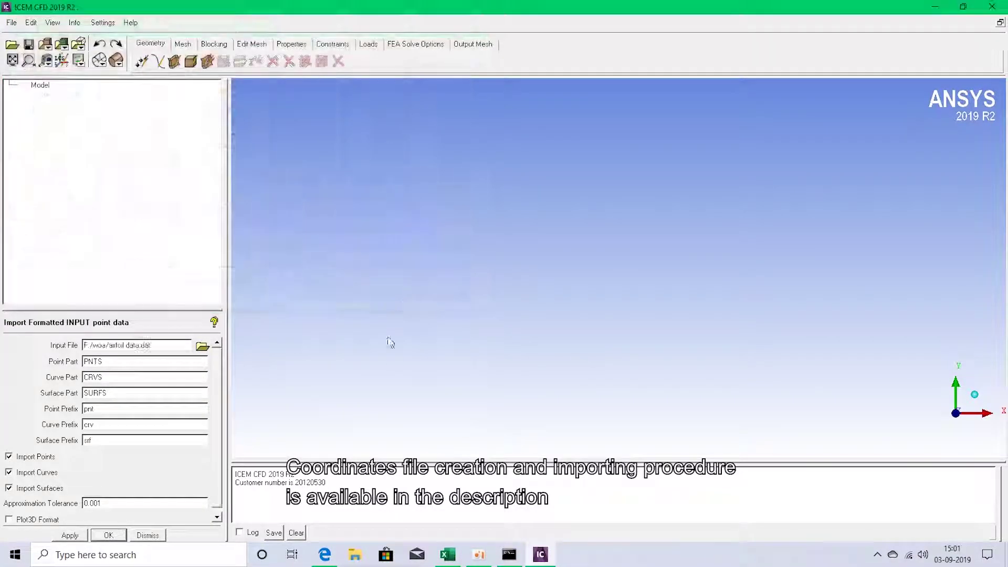
click(82, 537)
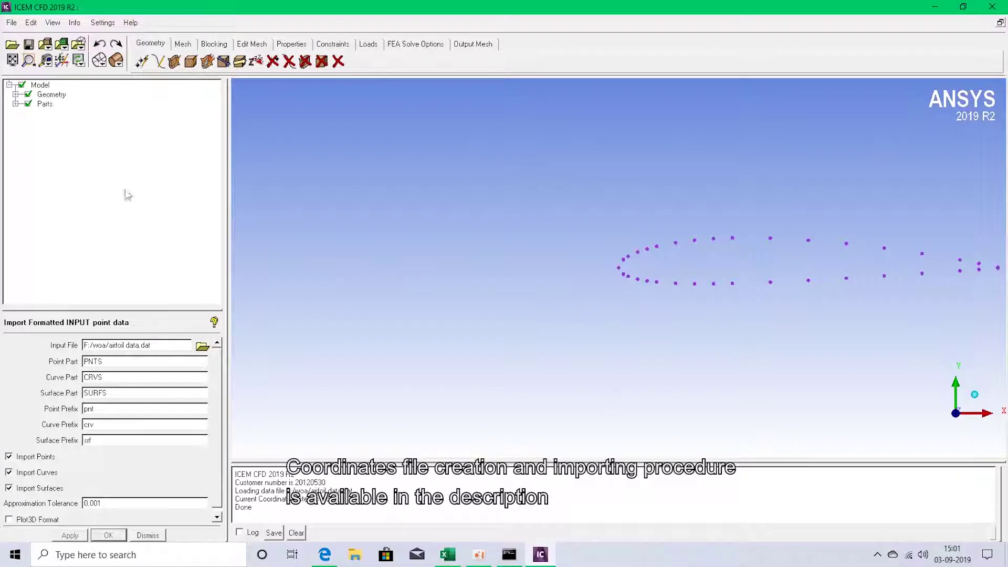
click(12, 60)
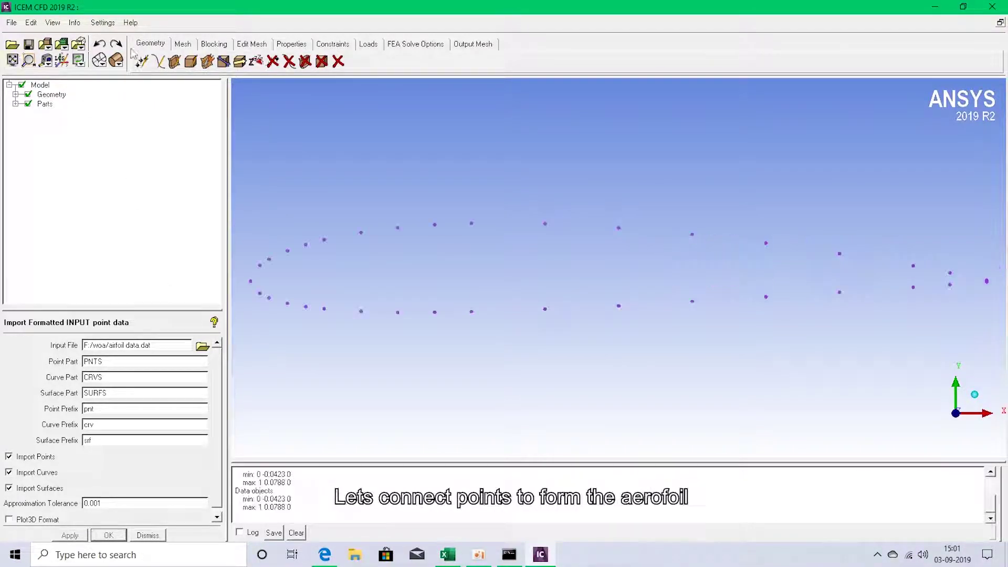
- Set the model's length units to meters and enable scaling to the selected unit
click(98, 23)
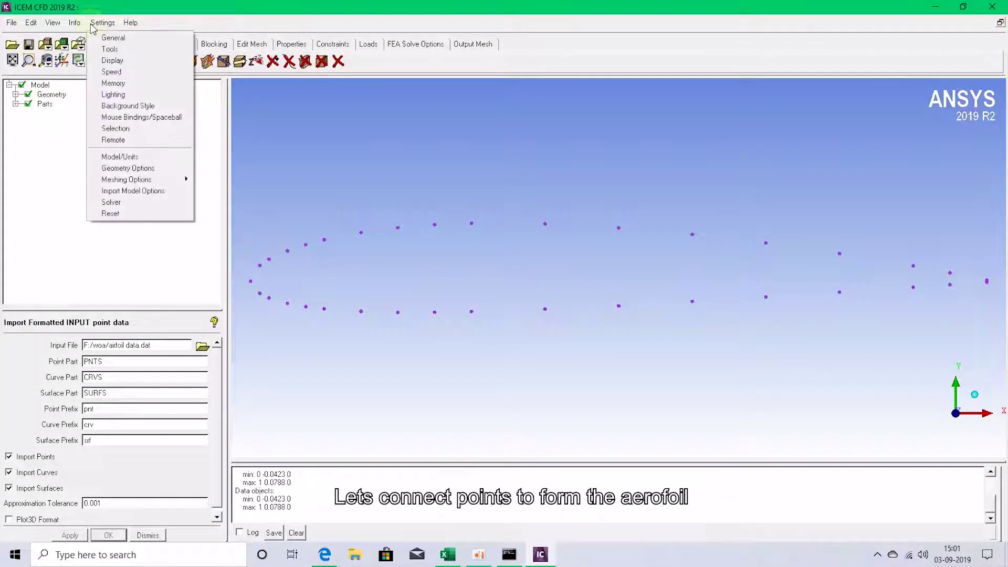
click(143, 157)
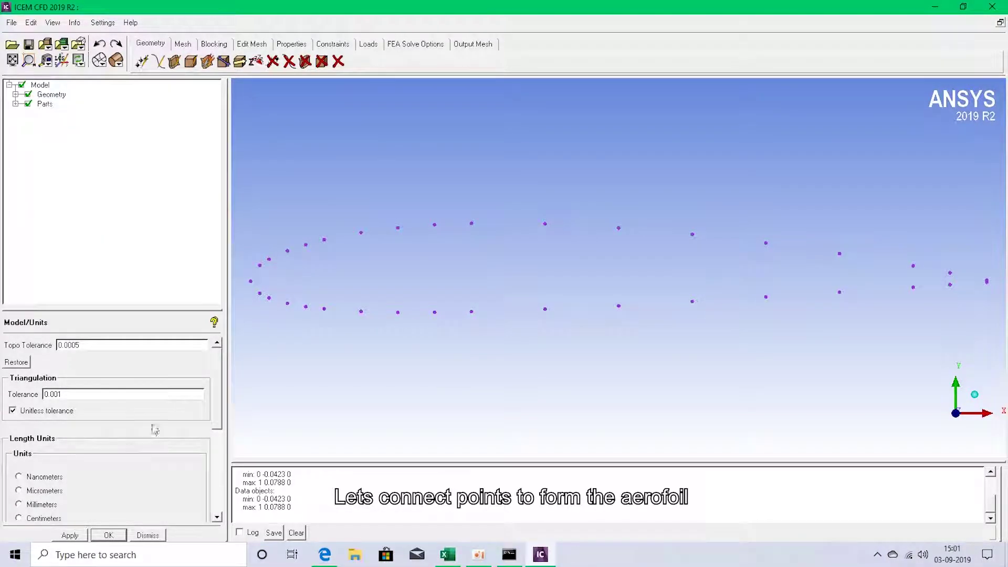
scroll(163, 461, down, 5)
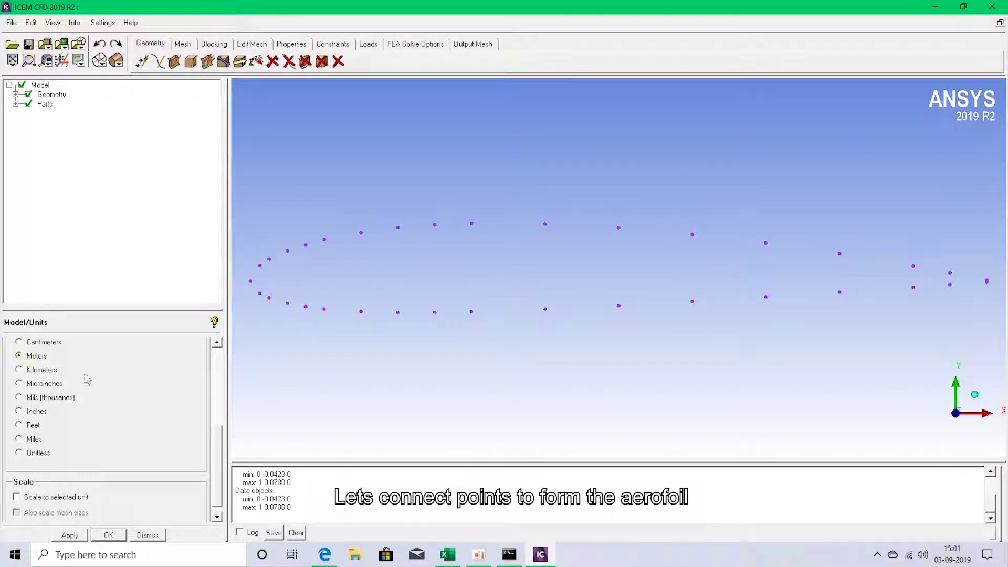
click(67, 499)
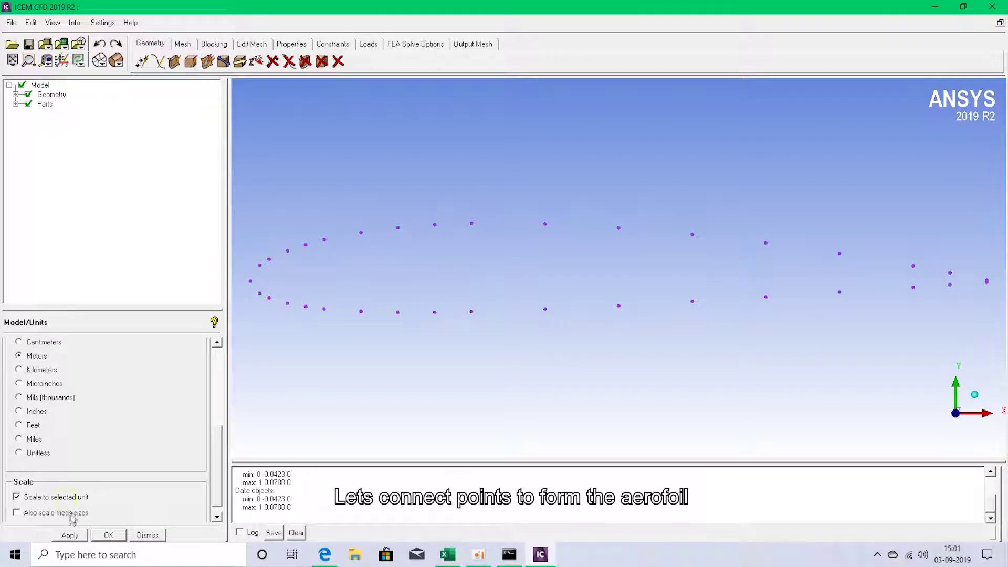
click(115, 539)
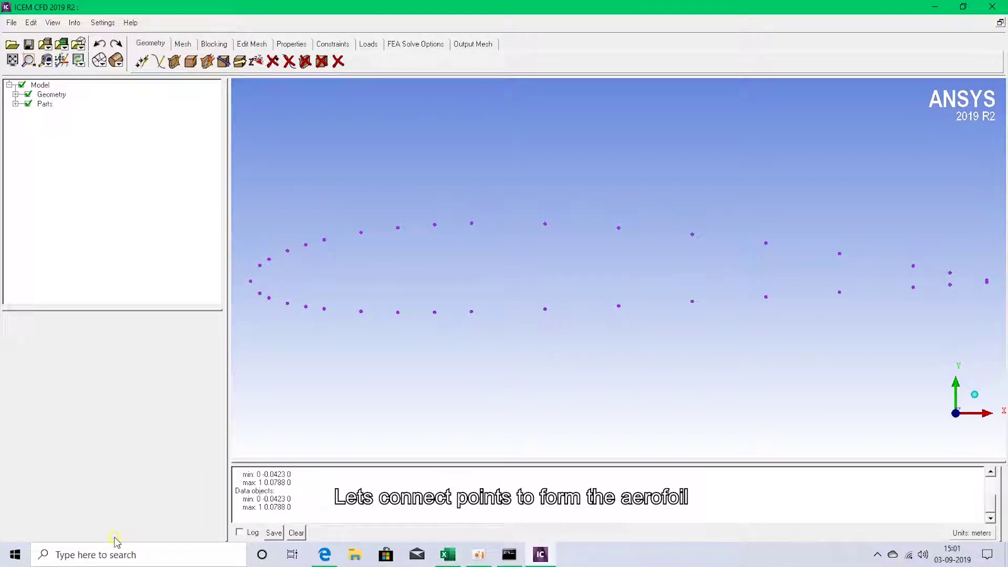
- Create the aerofoil's upper curve from points, running from pnt13 behind the nose to the upper trailing-edge point
click(158, 61)
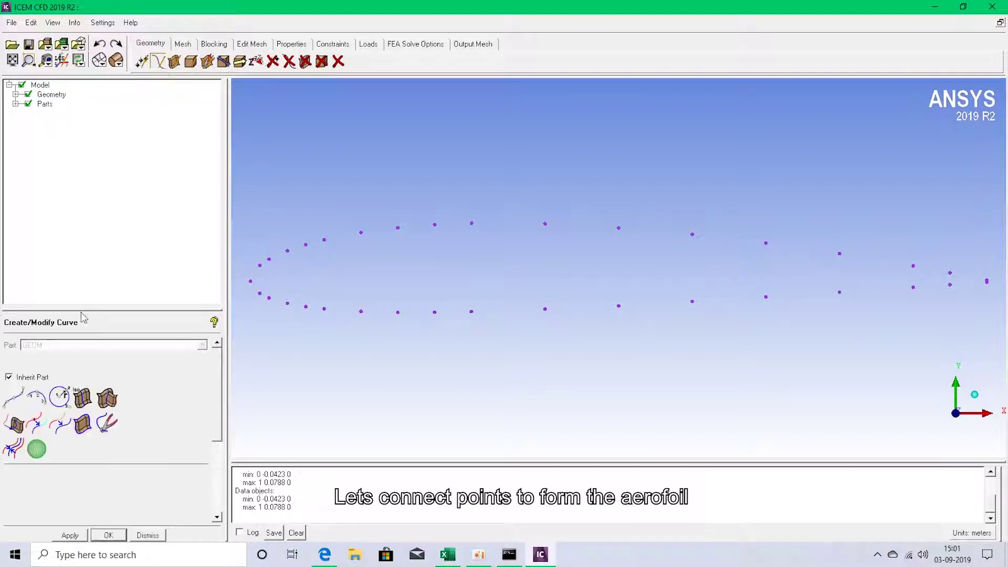
click(36, 397)
click(14, 397)
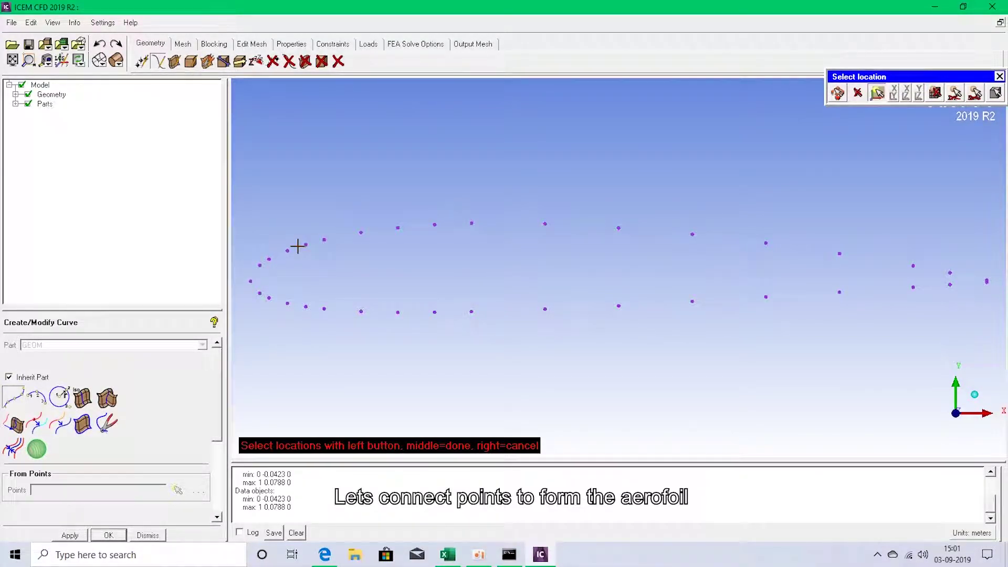
click(324, 240)
click(361, 232)
click(399, 229)
click(435, 224)
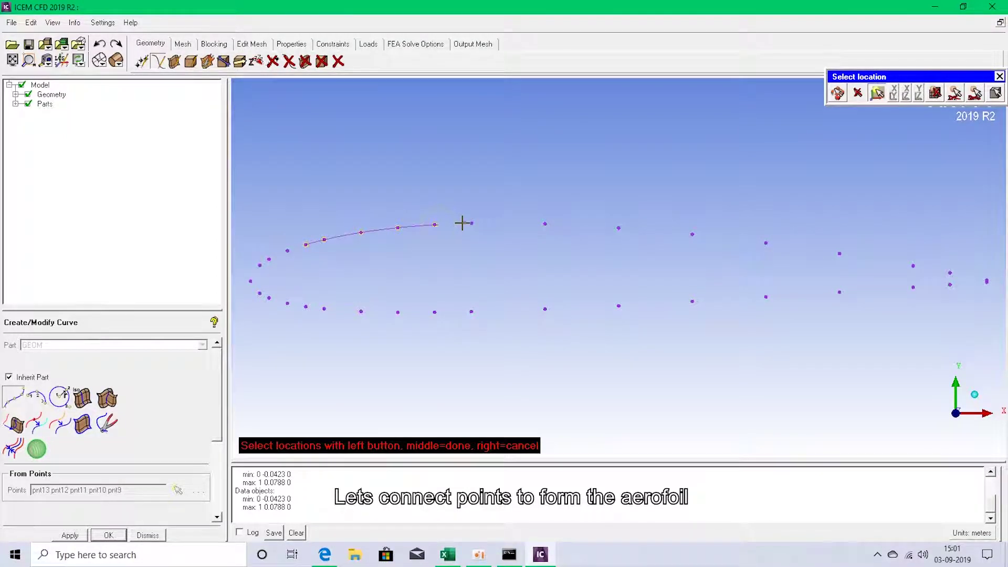
click(471, 223)
click(545, 224)
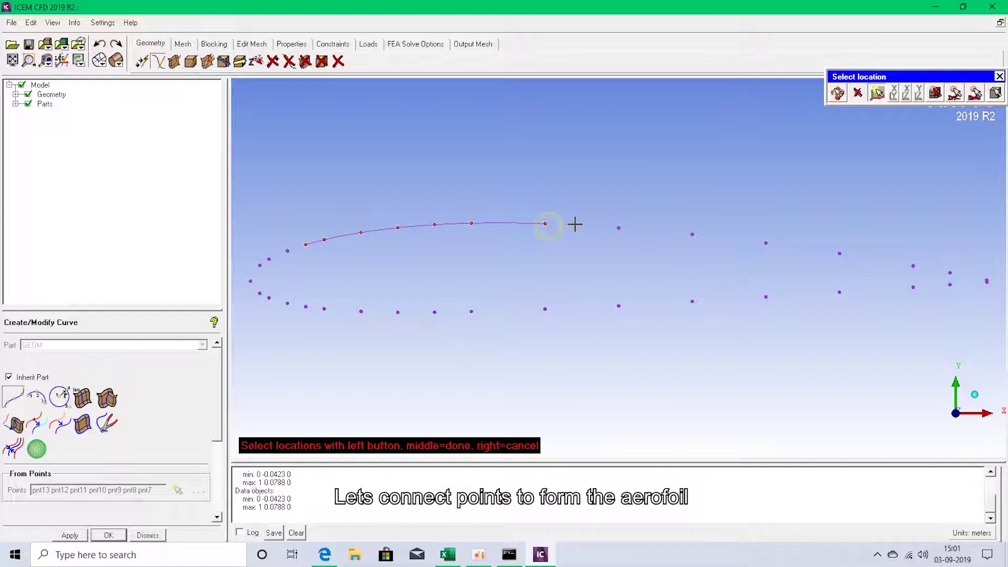
click(618, 228)
click(694, 236)
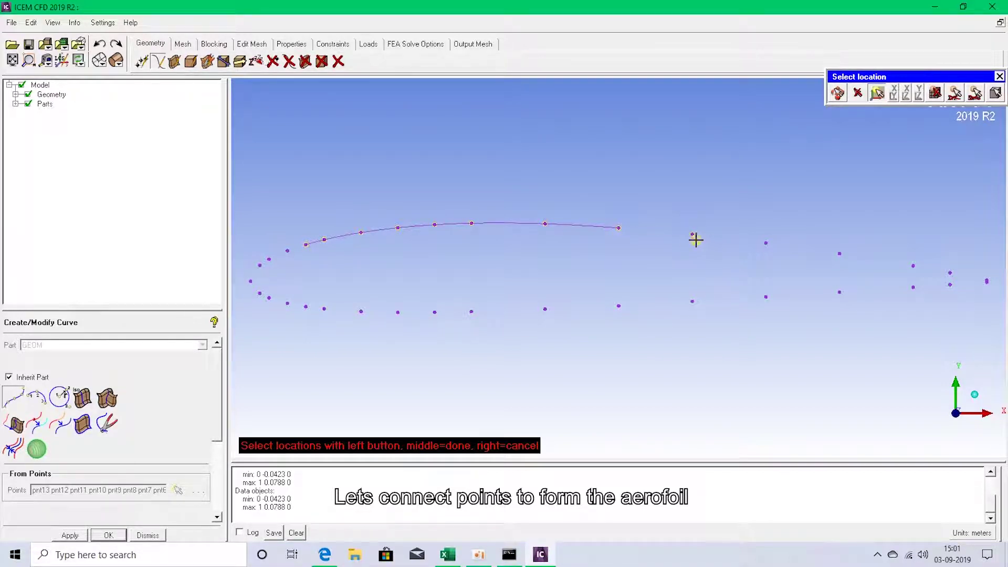
click(768, 244)
click(835, 253)
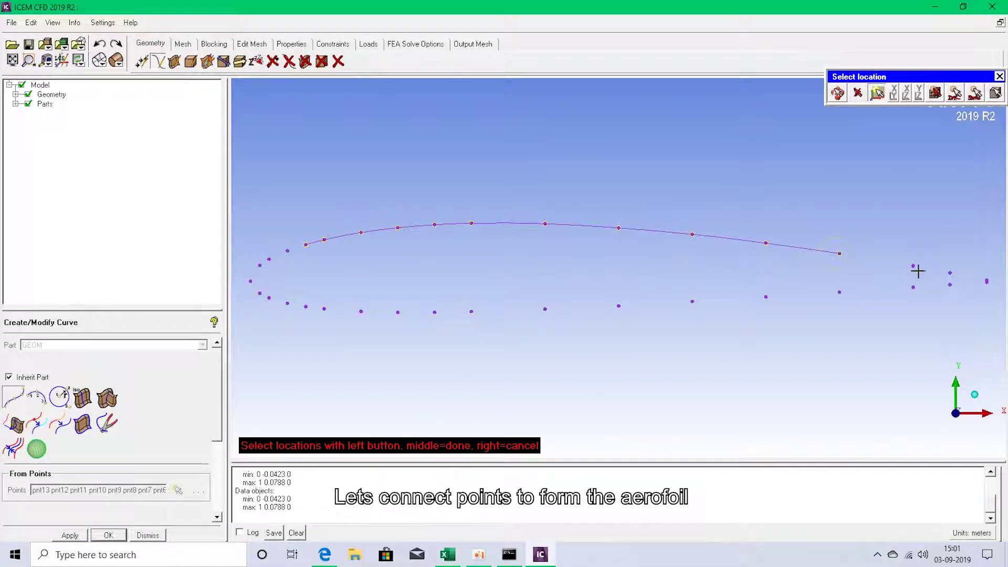
click(950, 273)
middle_click(986, 255)
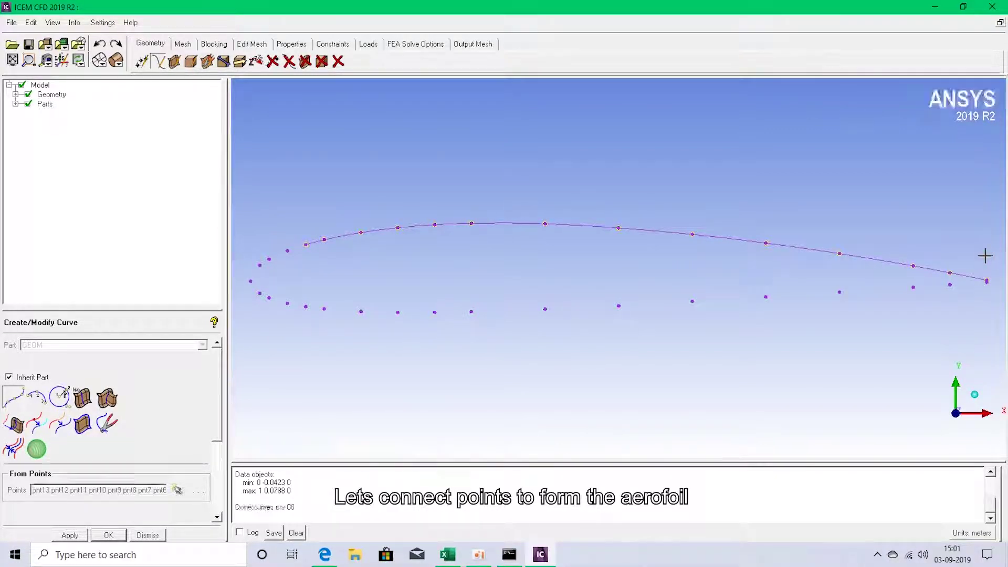
- Create the aerofoil's lower curve from points, running from pnt21 behind the nose to the lower trailing-edge point
click(305, 306)
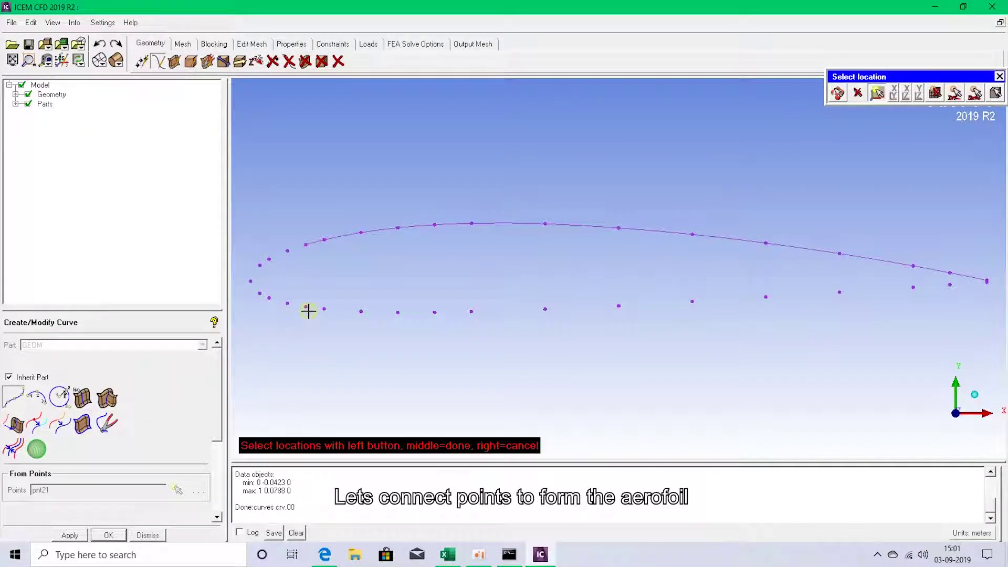
click(324, 308)
click(360, 311)
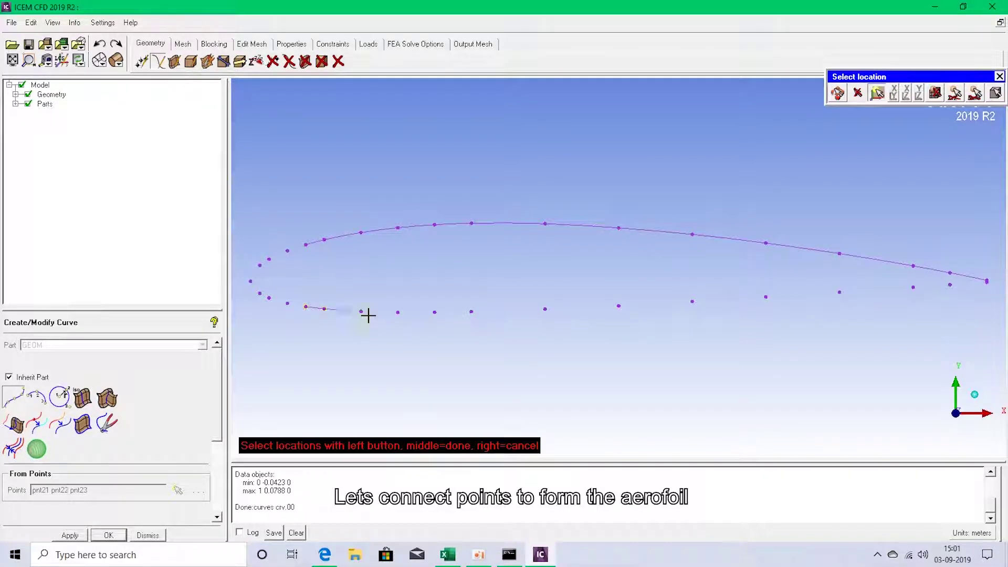
click(398, 312)
click(435, 313)
click(471, 312)
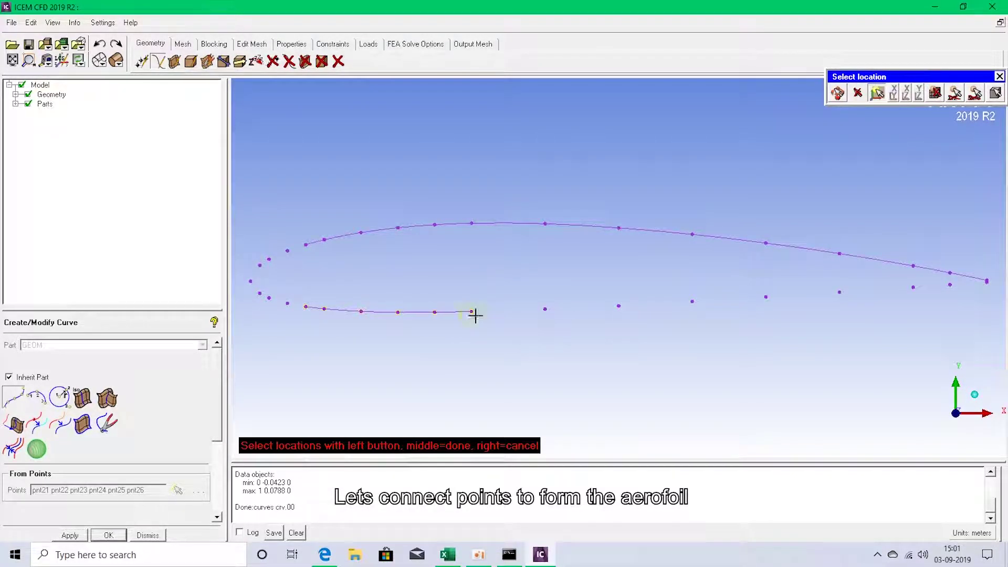
click(549, 313)
click(618, 306)
click(692, 302)
click(766, 297)
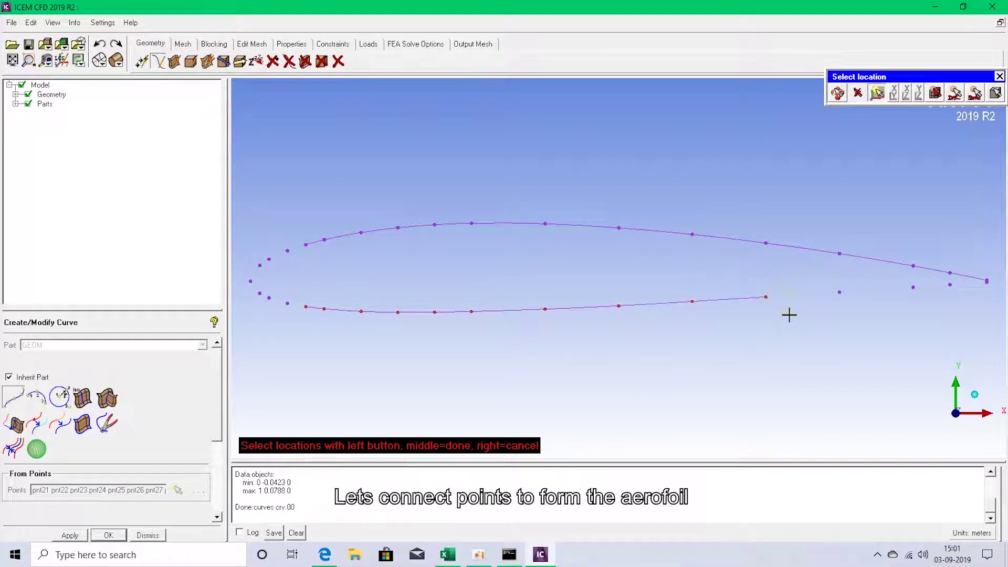
click(839, 292)
click(913, 287)
click(949, 285)
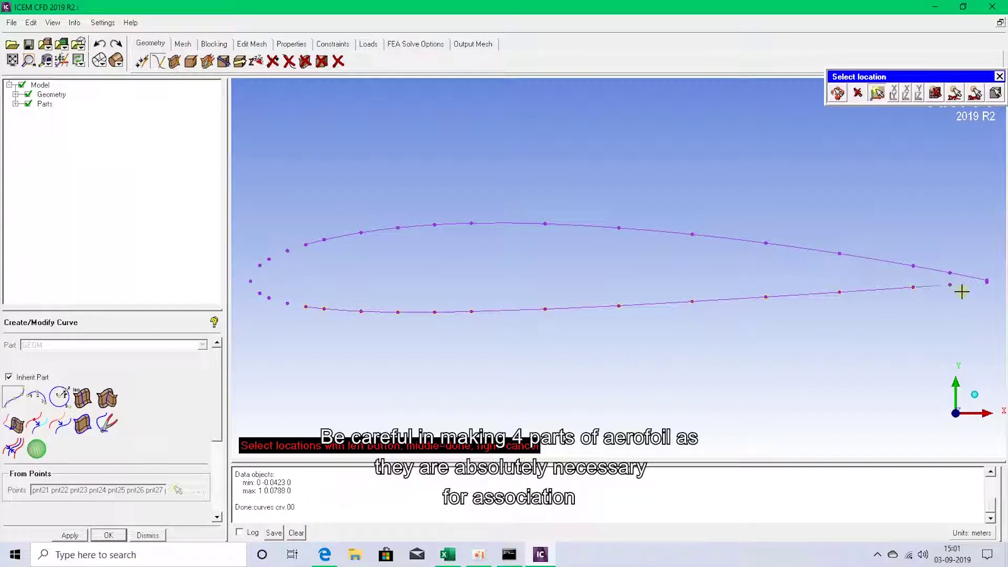
middle_click(945, 341)
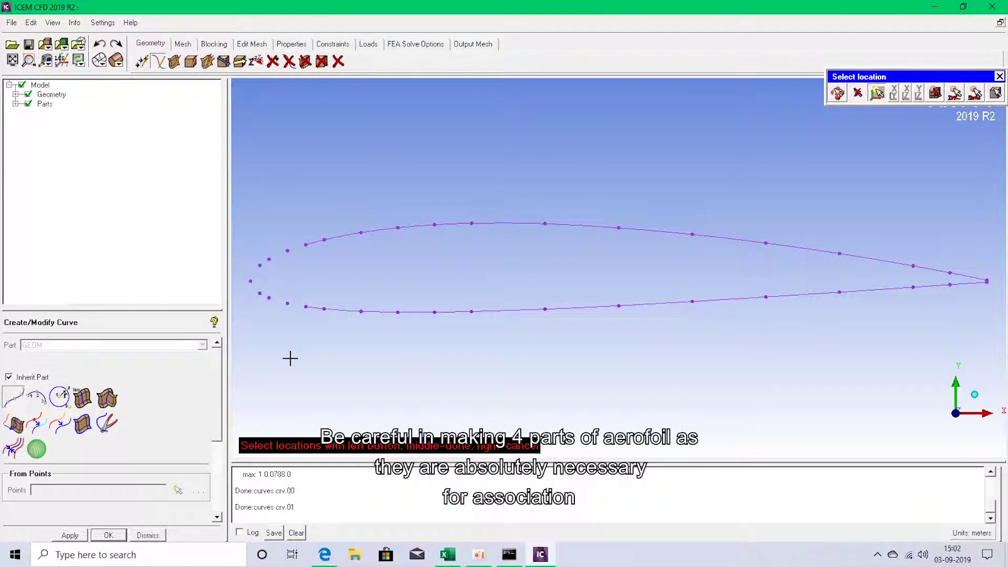
- Create the leading-edge curve around the nose through the points from pnt13 to pnt21, joining the upper and lower curves
click(306, 246)
click(287, 251)
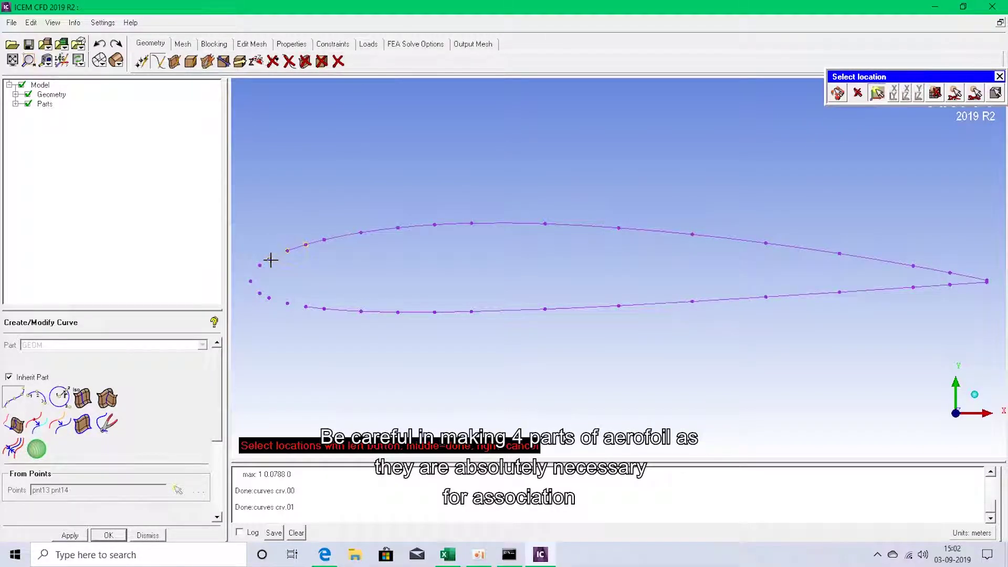
click(269, 259)
click(259, 265)
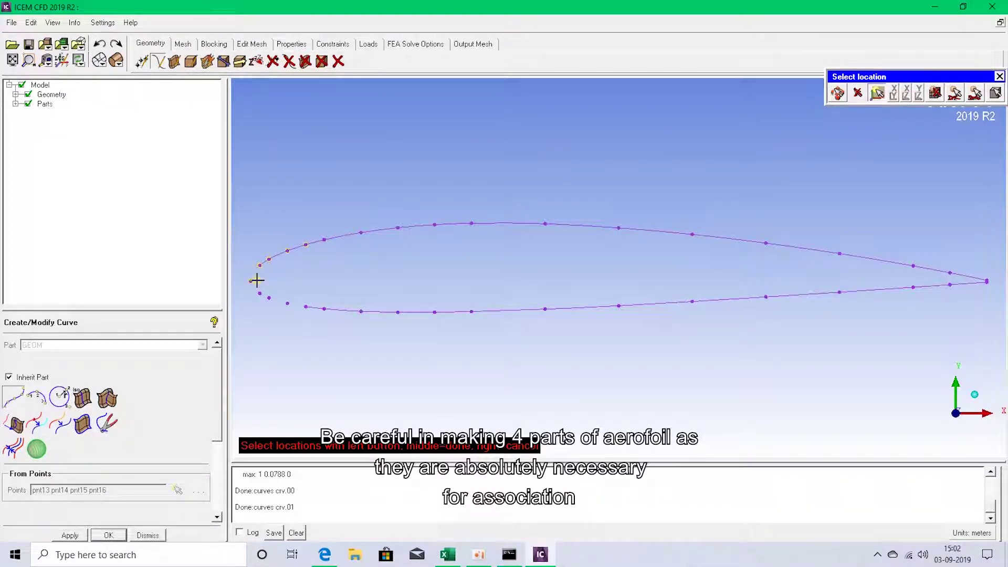
click(251, 281)
click(259, 294)
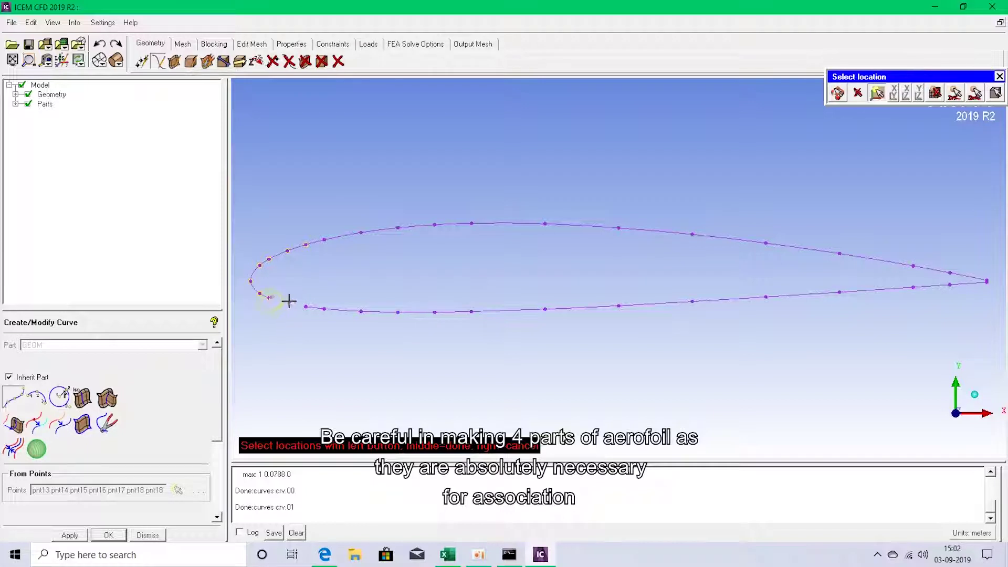
click(287, 303)
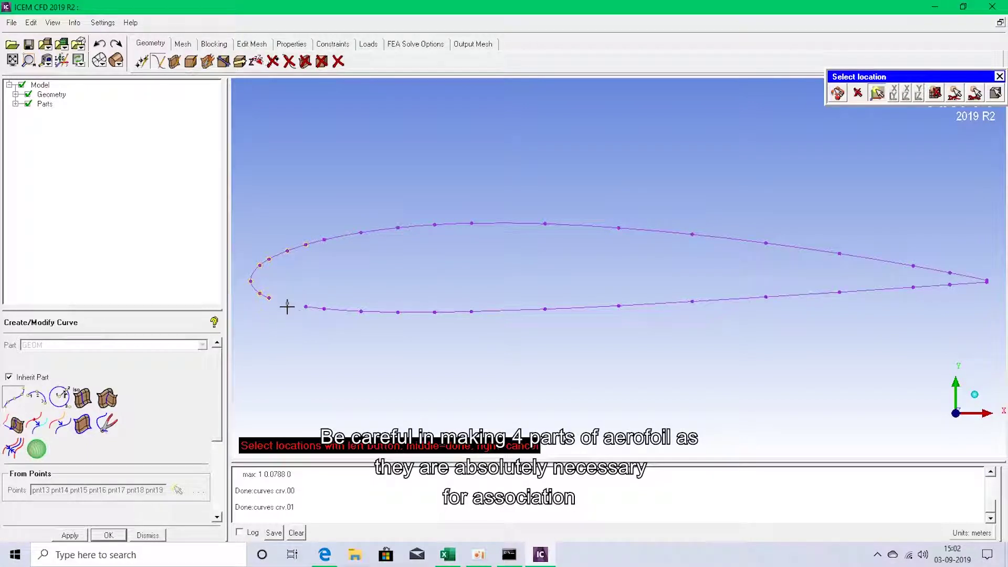
middle_click(307, 349)
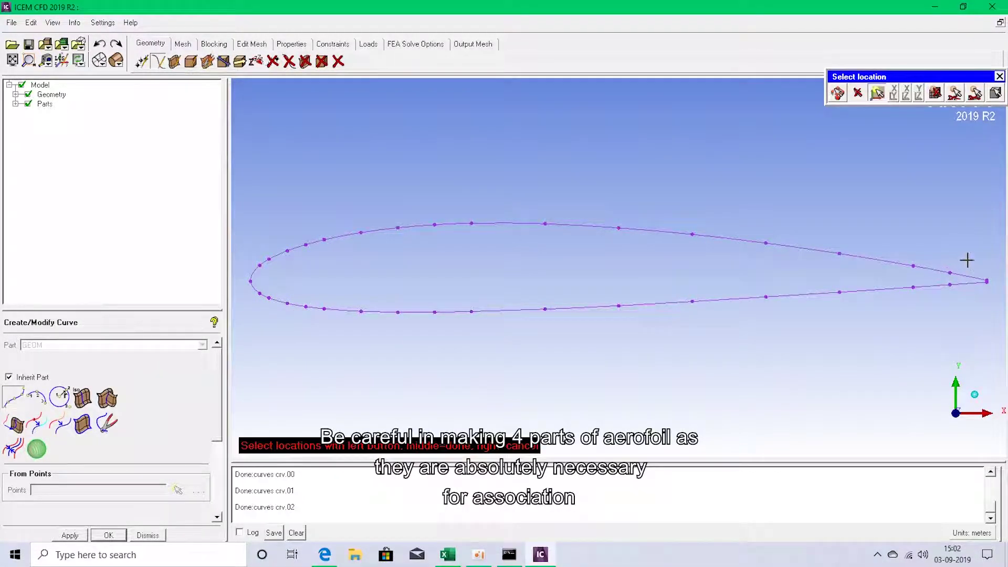
- Close the trailing edge with a short curve between its upper and lower end points, and finish curve creation
click(29, 60)
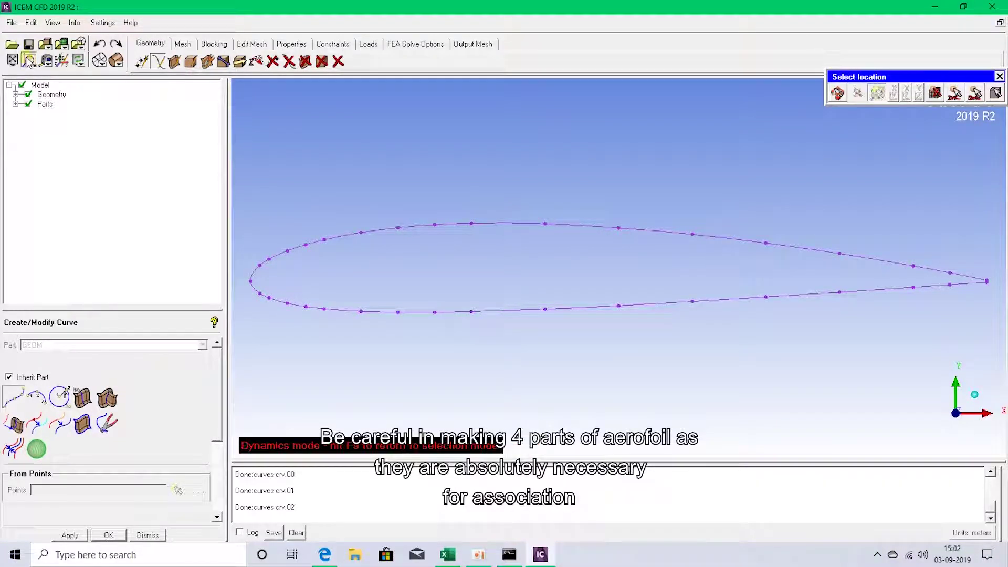
drag(969, 254, 1004, 318)
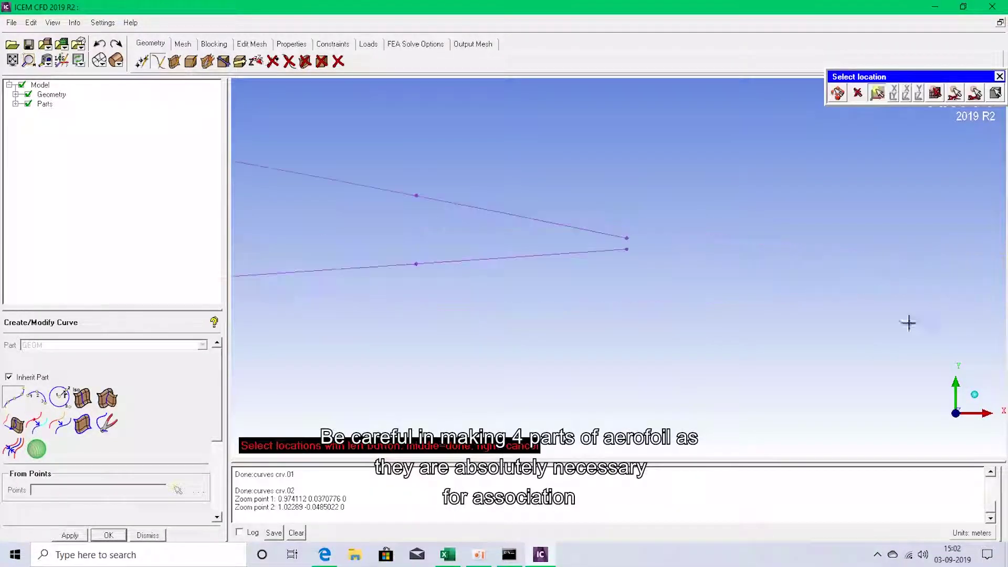
click(631, 237)
click(627, 248)
middle_click(634, 307)
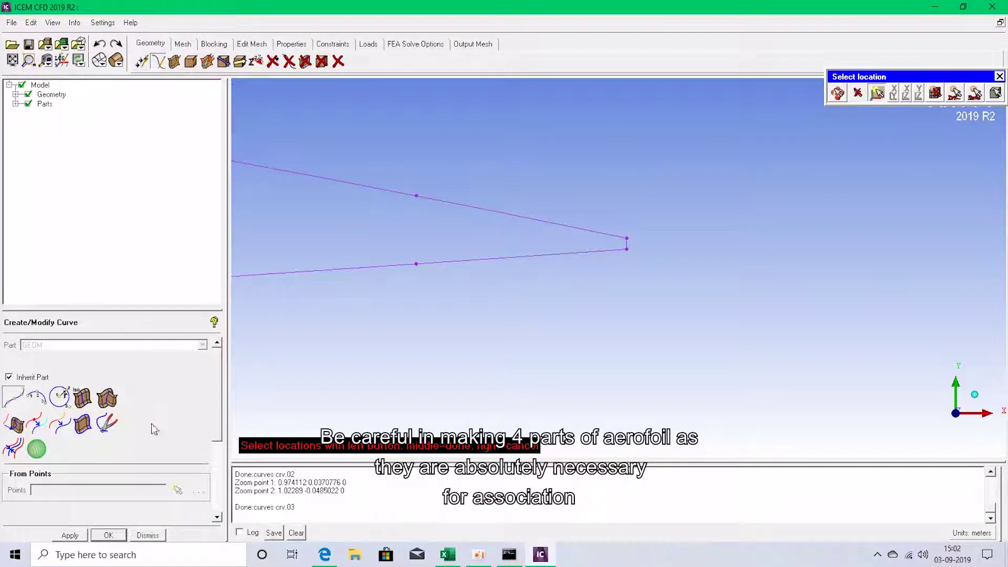
click(106, 535)
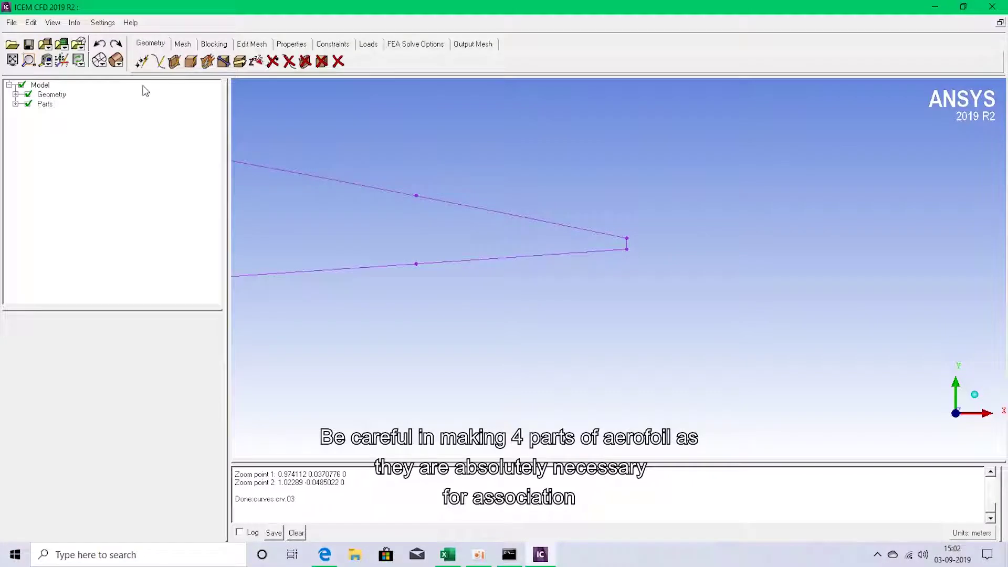
- Create two downstream corner points for the control volume at coordinates (10, 10, 0) and (10, -10, 0)
click(12, 59)
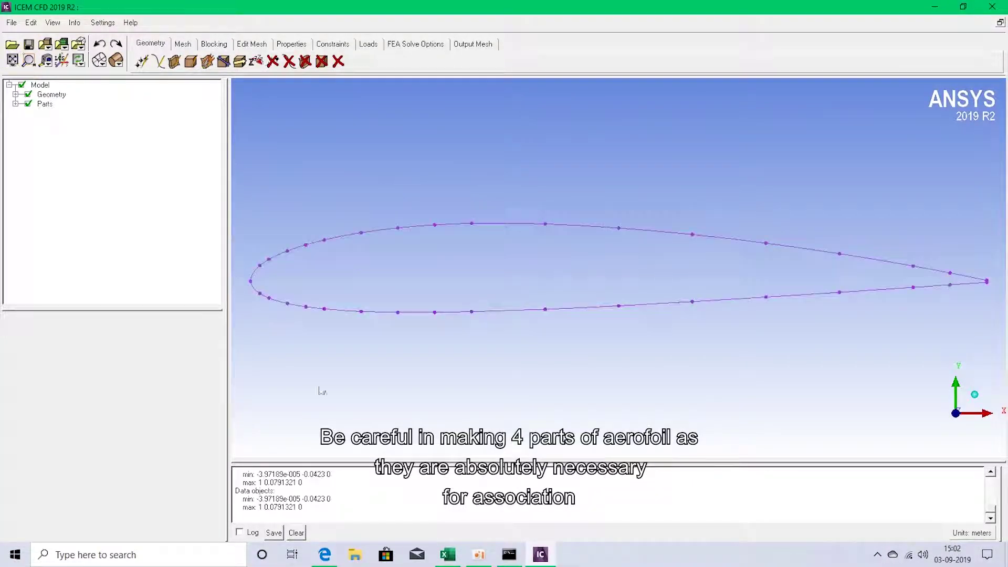
drag(471, 307, 473, 310)
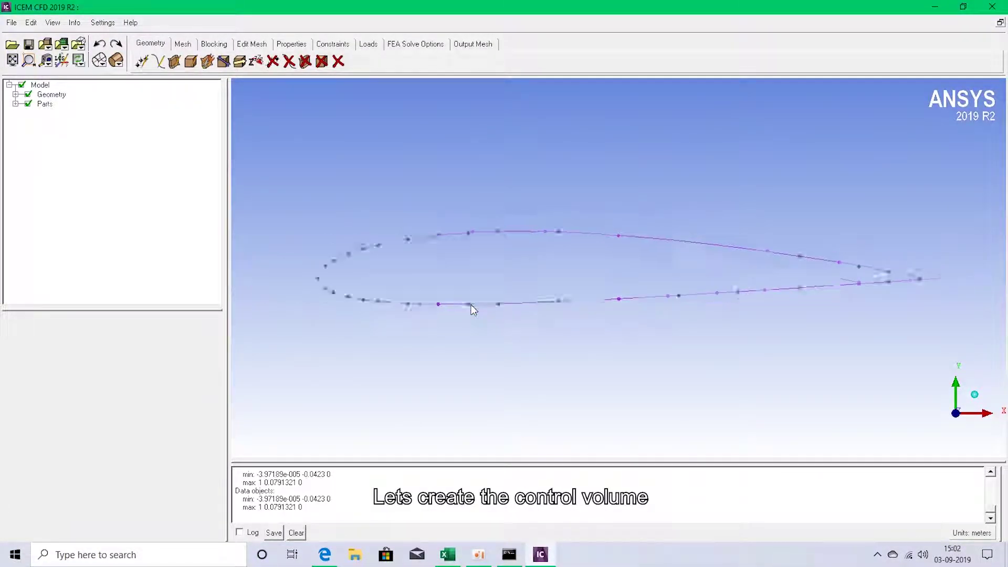
scroll(473, 310, down, 5)
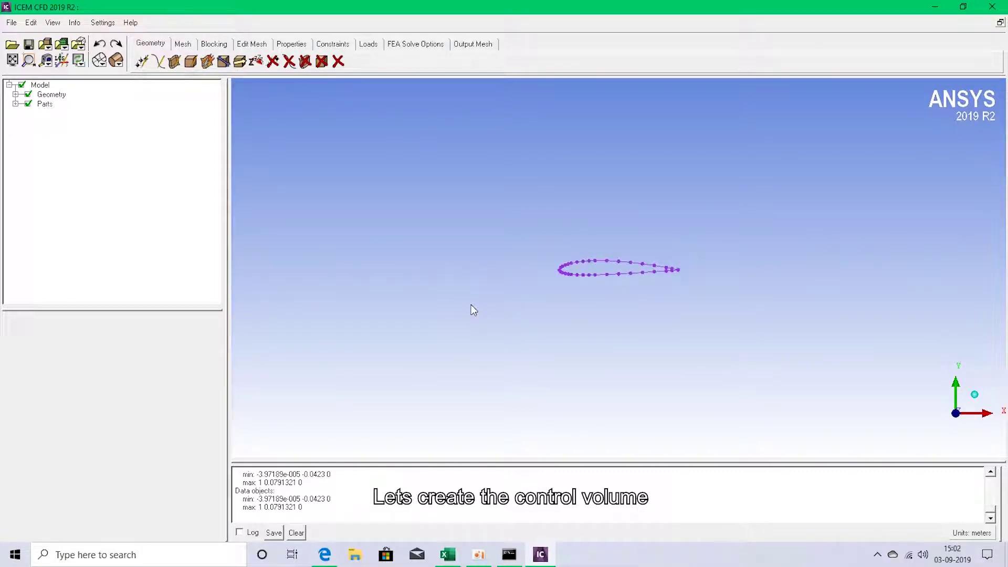
scroll(471, 305, down, 4)
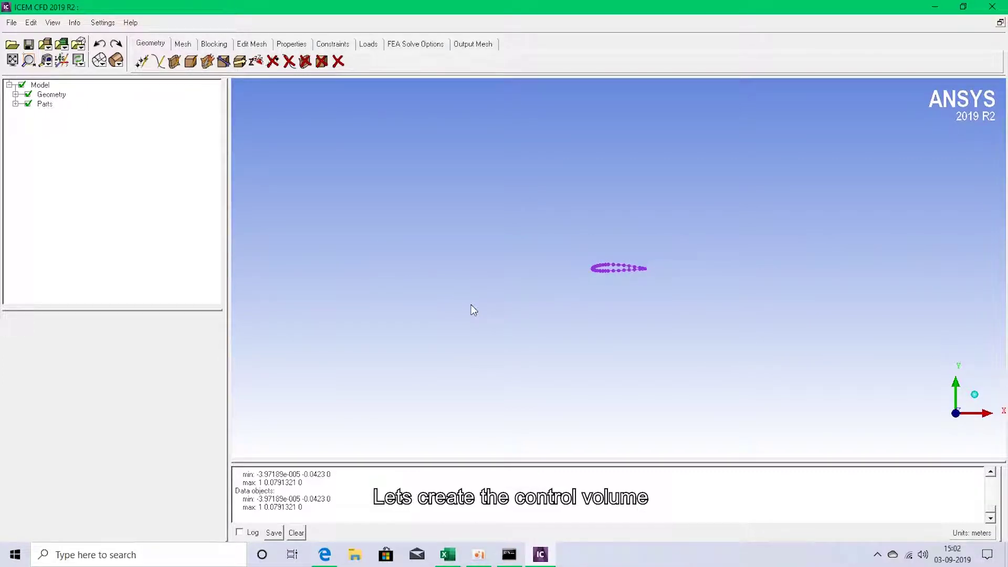
scroll(471, 306, down, 4)
click(141, 63)
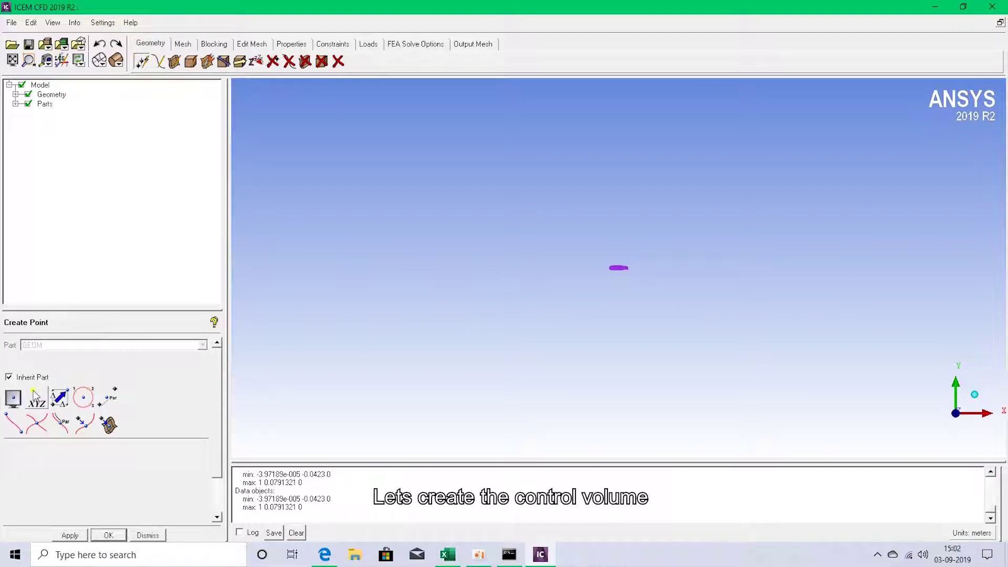
click(36, 397)
double_click(44, 488)
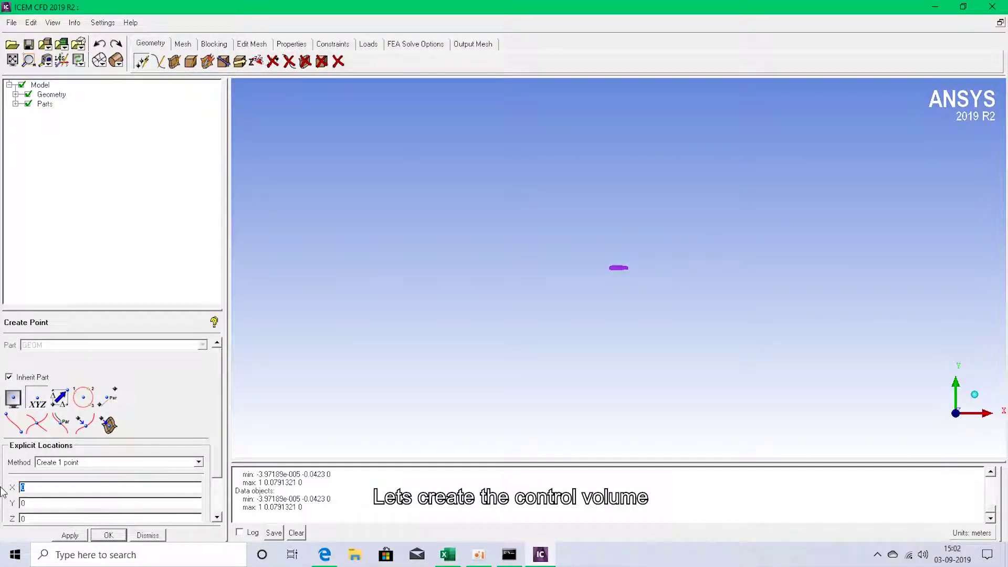
double_click(36, 502)
text(10)
click(76, 534)
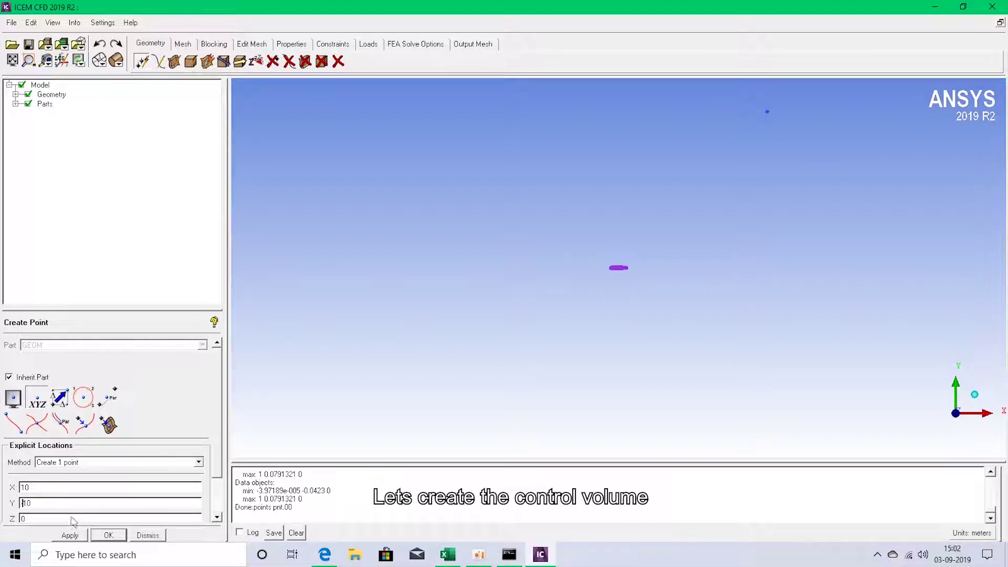
click(69, 534)
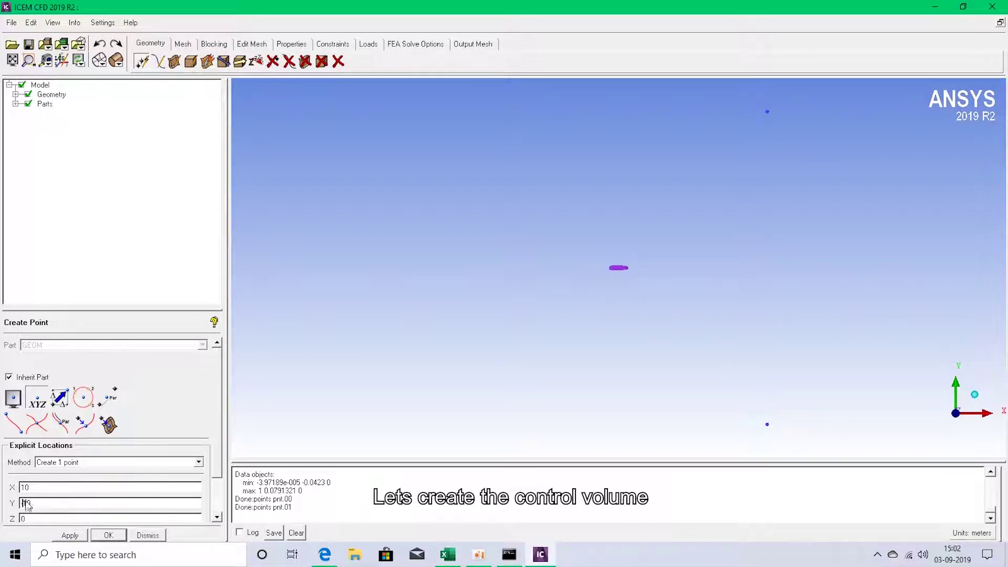
- Create two points below and above the aerofoil's trailing edge at (1, -10, 0) and (1, 10, 0)
drag(43, 486, 3, 489)
text(1)
click(70, 535)
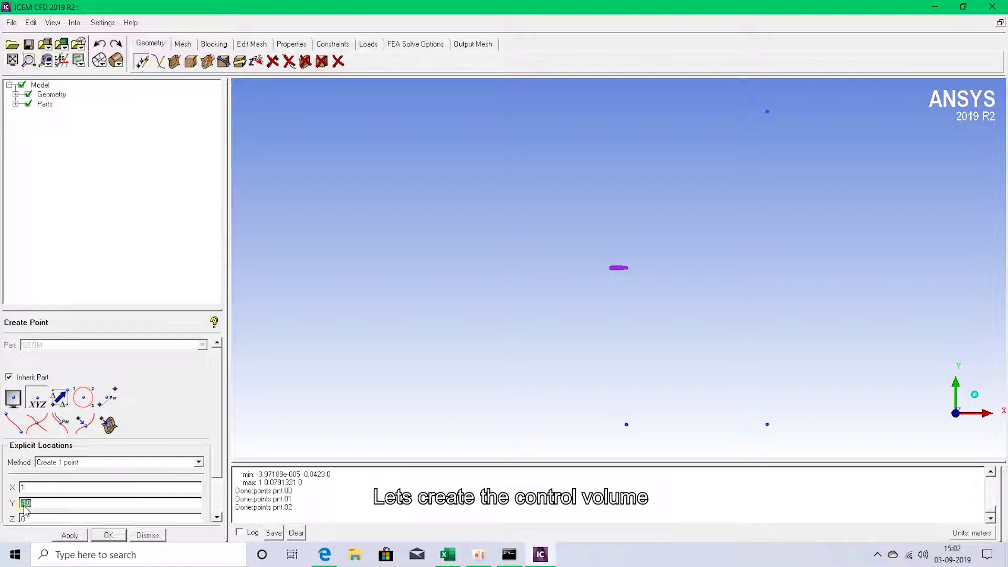
drag(24, 506, 7, 508)
click(69, 535)
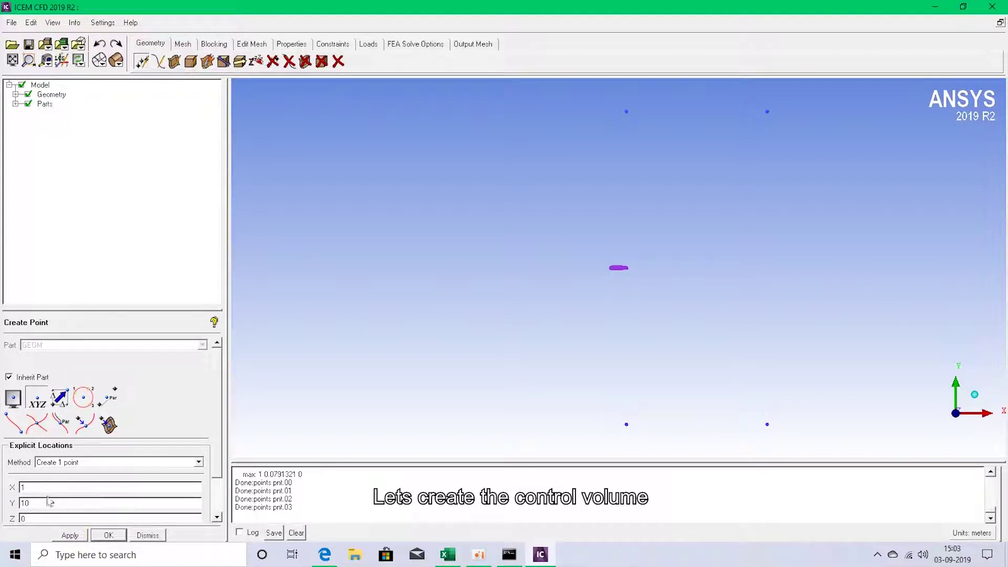
- Create the upstream point of the control volume at (-9, 0, 0)
drag(40, 489, 2, 496)
drag(39, 505, 3, 504)
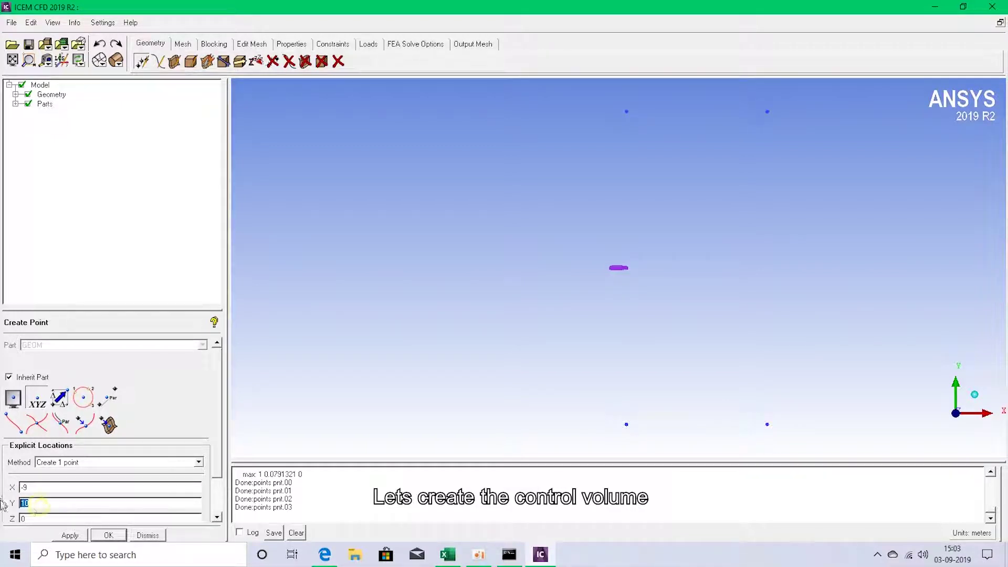
click(71, 535)
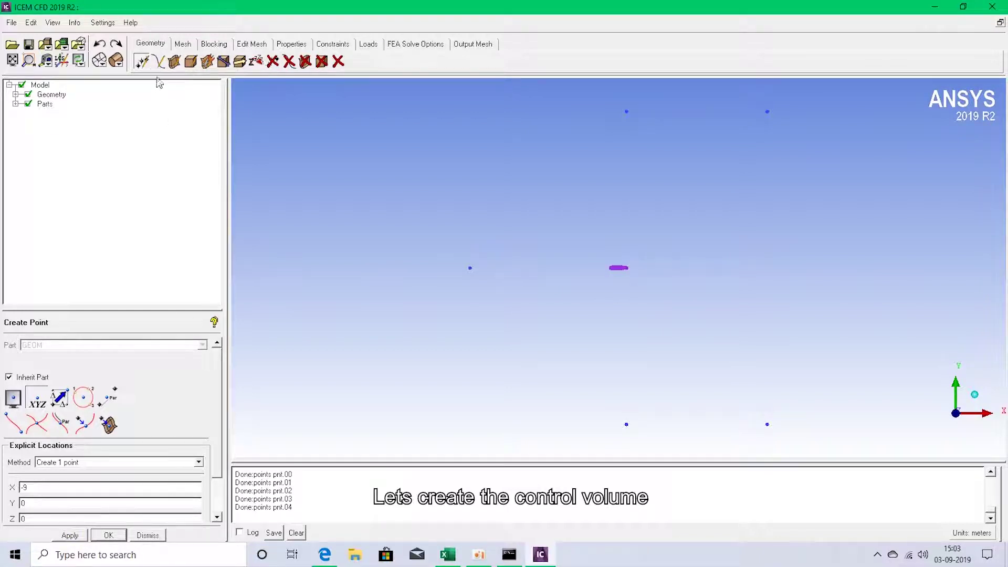
- Create a three-point arc from the point above the trailing edge through the upstream point to the point below it
click(158, 61)
click(37, 398)
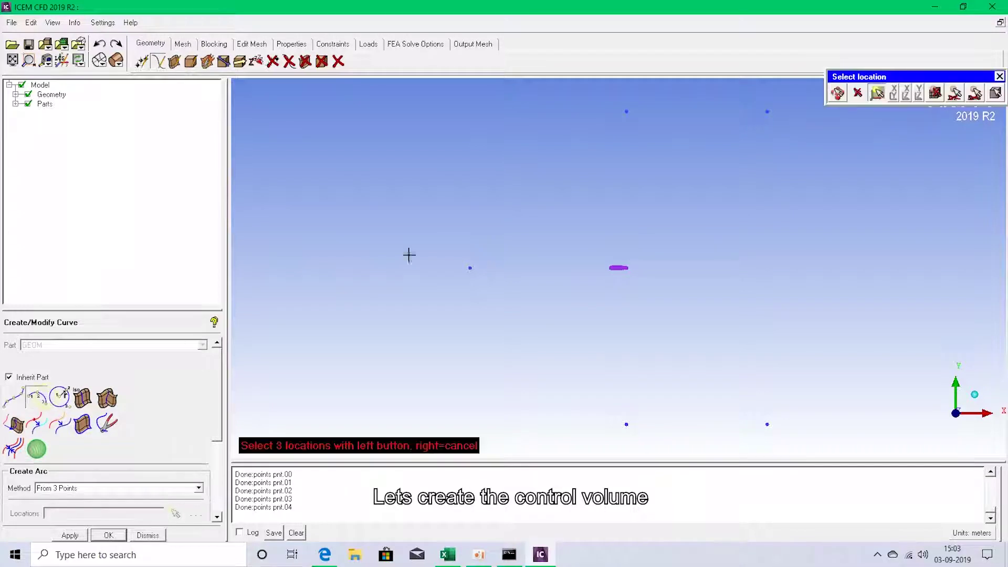
click(626, 112)
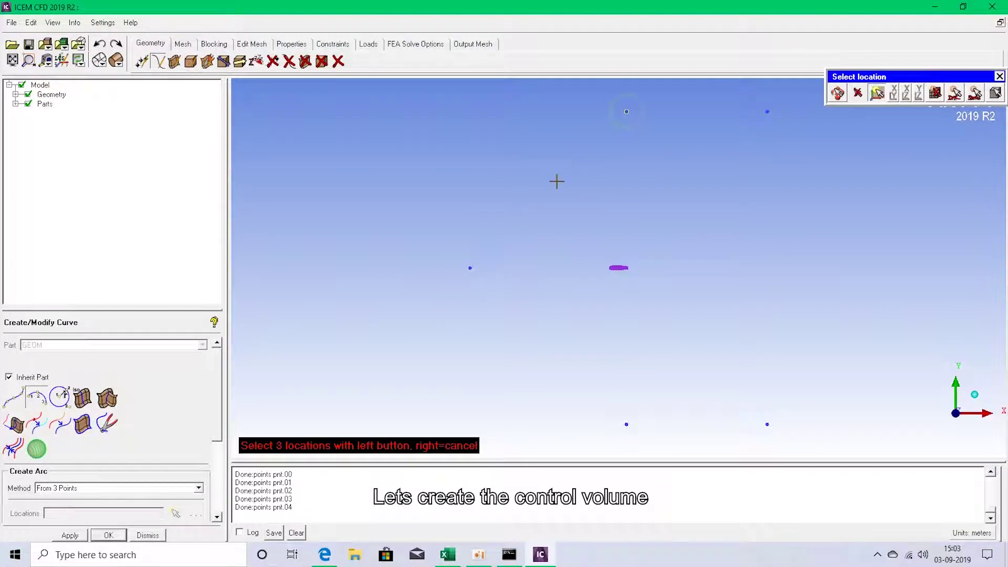
click(470, 267)
click(626, 424)
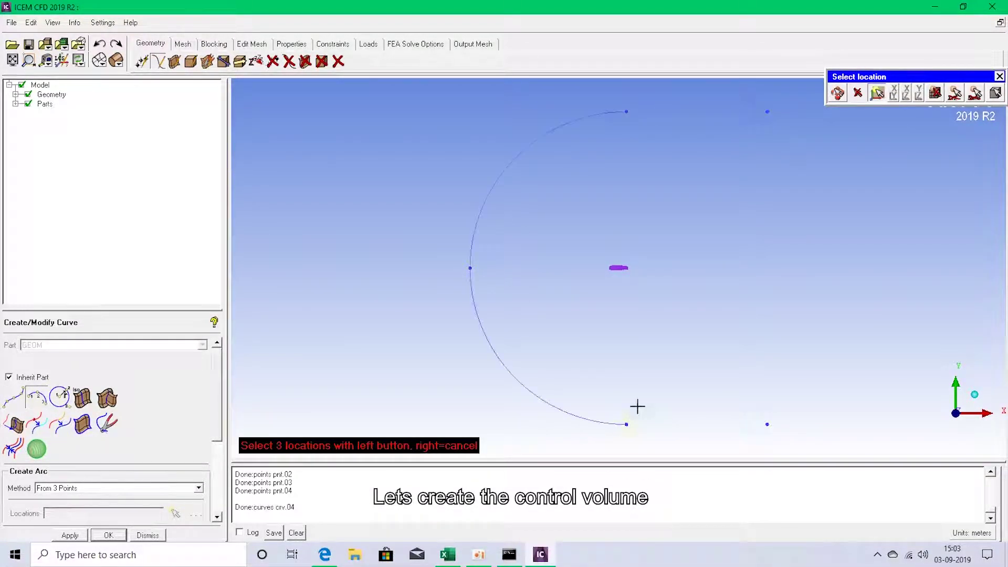
right_click(647, 386)
- Close the control volume with straight curves along its upper, downstream and lower sides, joining both ends of the arc
click(13, 397)
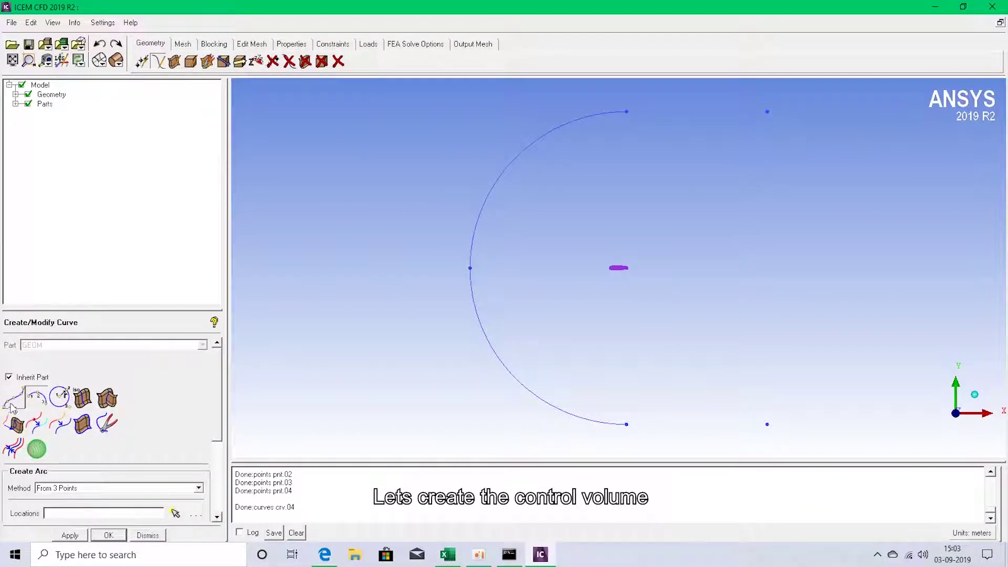
click(626, 111)
click(768, 111)
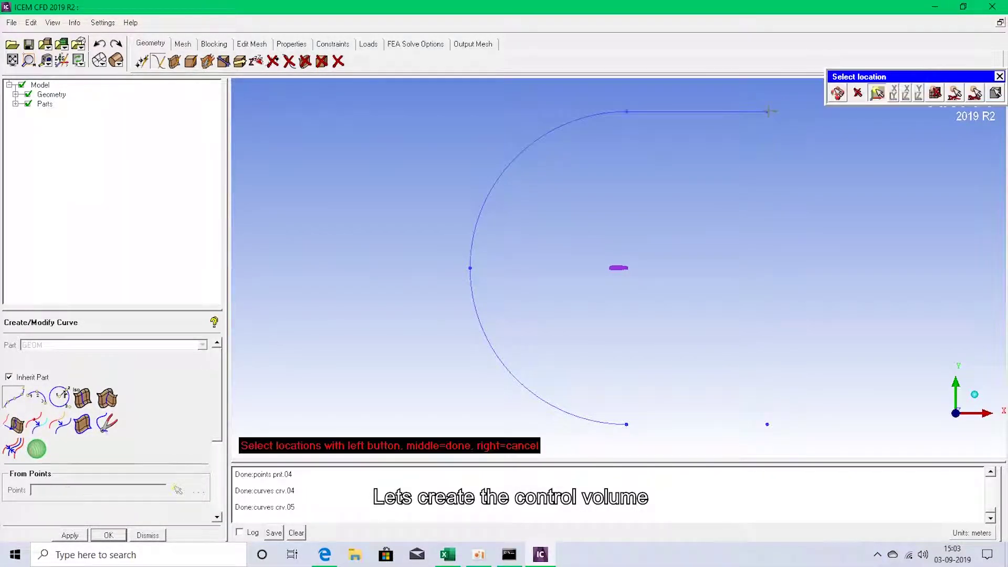
click(767, 111)
click(767, 424)
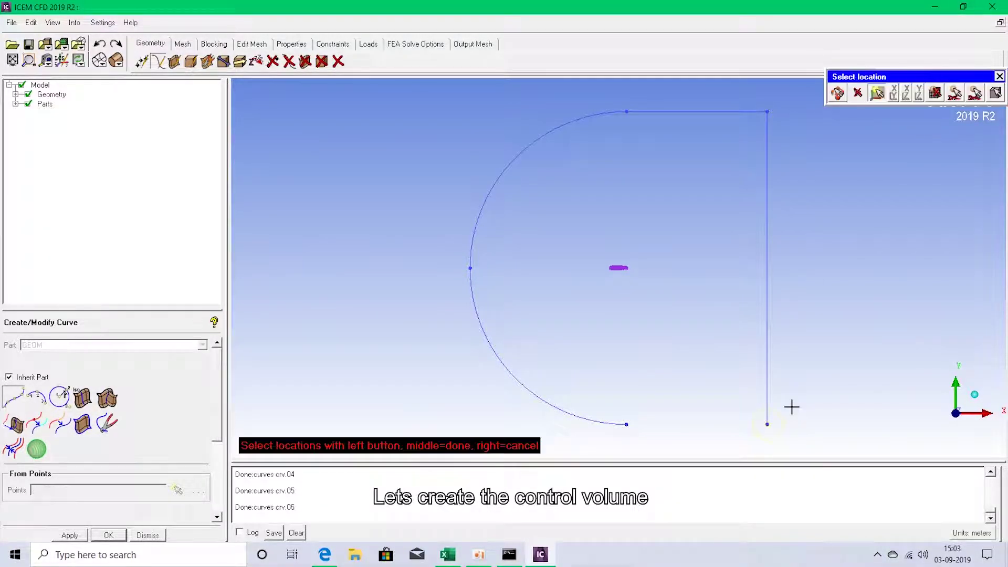
click(626, 424)
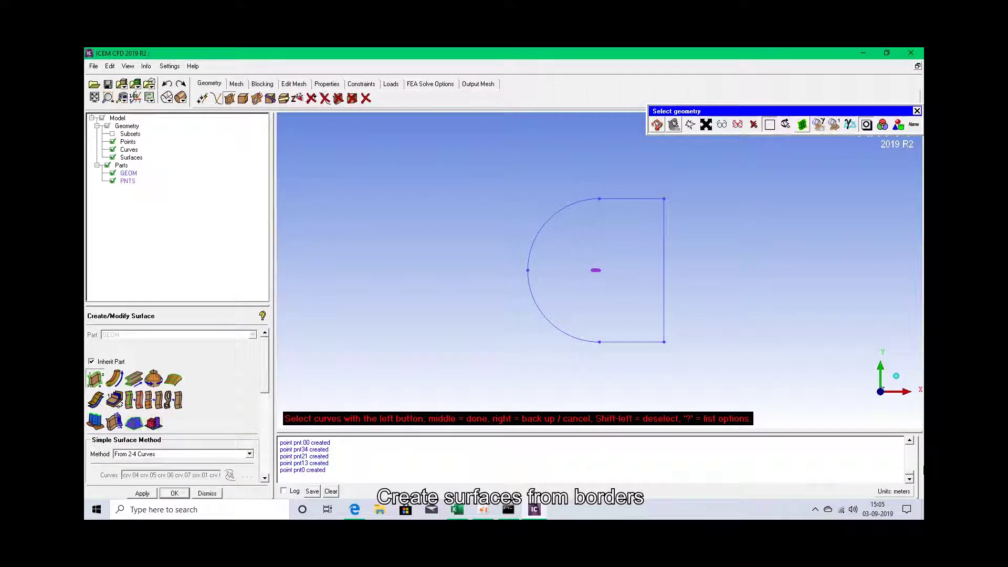
- Review the earlier curve and surface creation entries in the message log
click(911, 444)
click(911, 444)
click(911, 443)
click(911, 443)
click(911, 444)
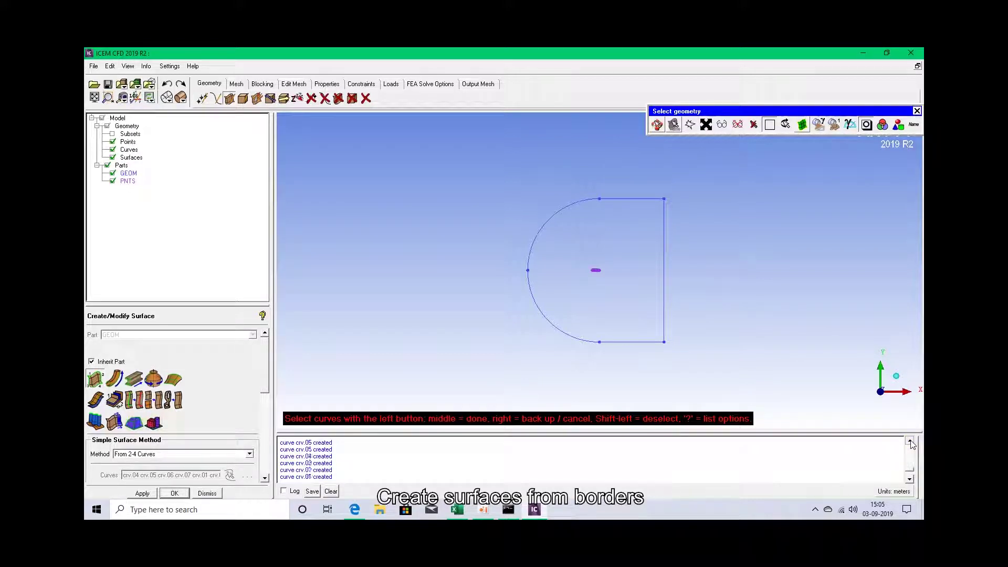
click(911, 443)
middle_click(911, 444)
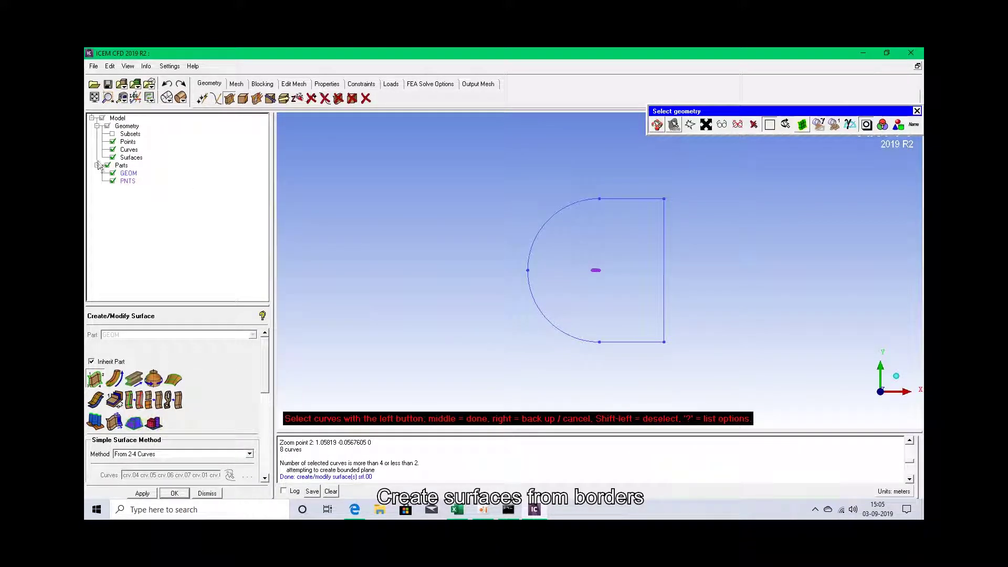
- Create a surface with the From 2-4 Curves method, using the arc and the three straight boundary curves of the control volume
click(112, 157)
click(95, 379)
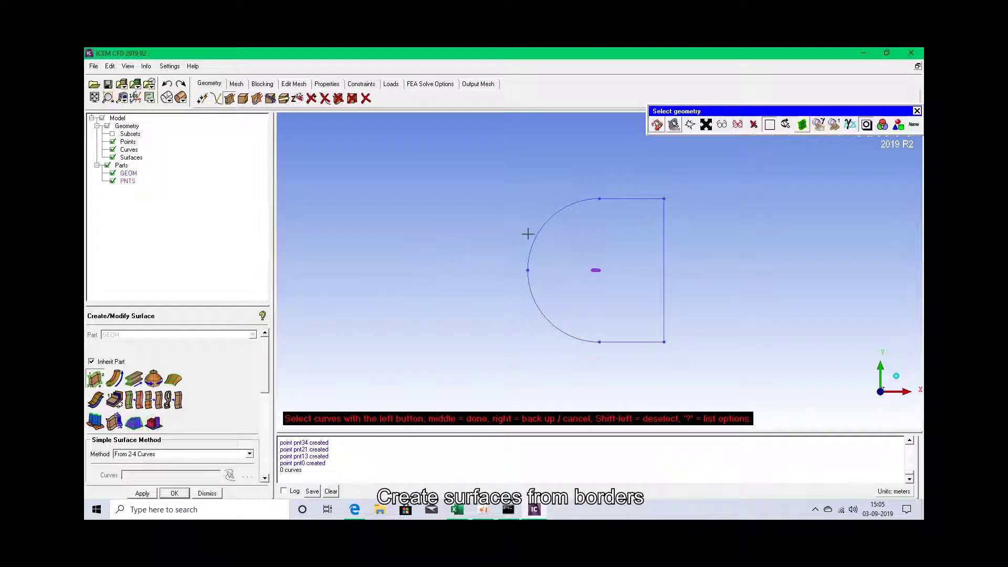
click(549, 238)
click(632, 199)
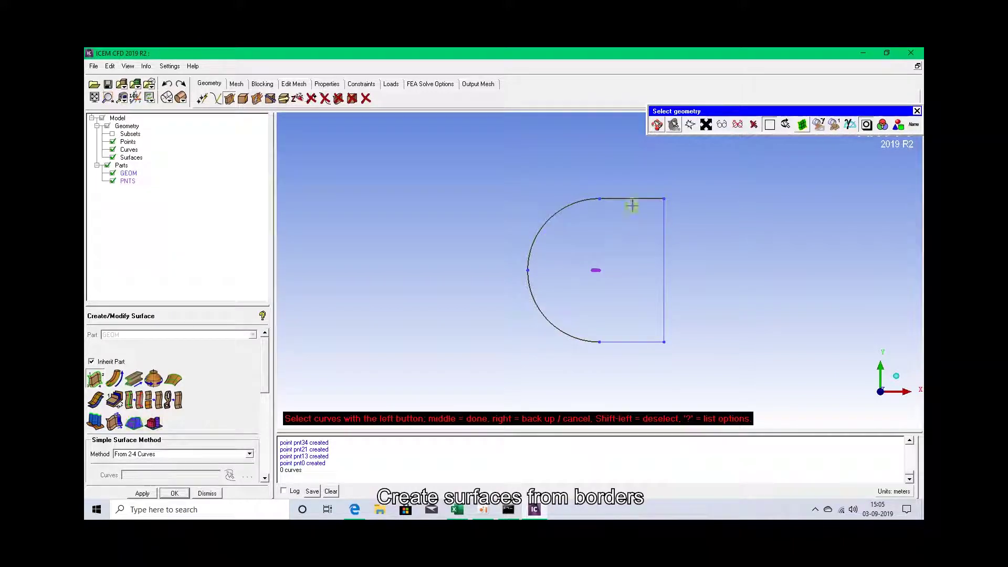
click(663, 266)
middle_click(621, 305)
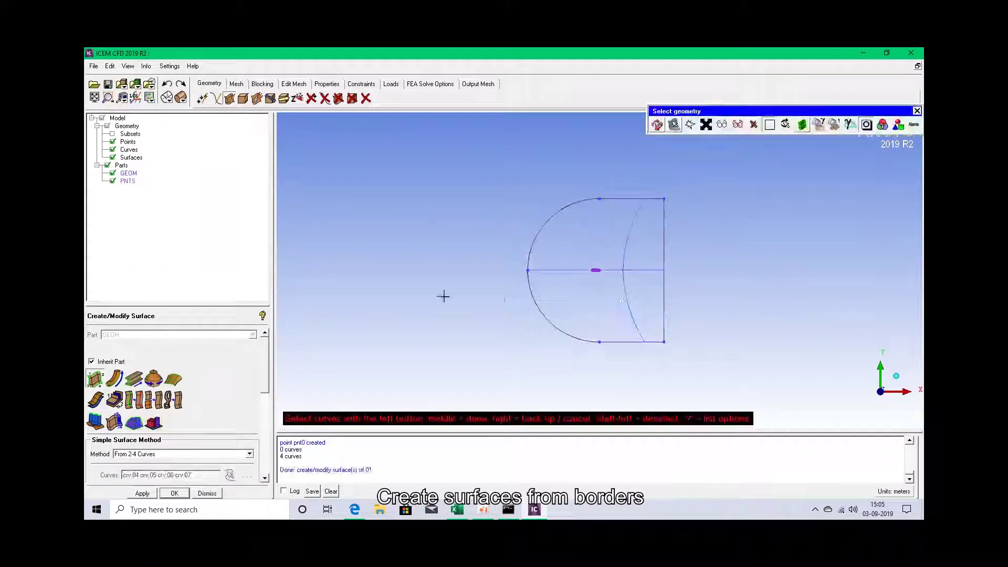
click(173, 494)
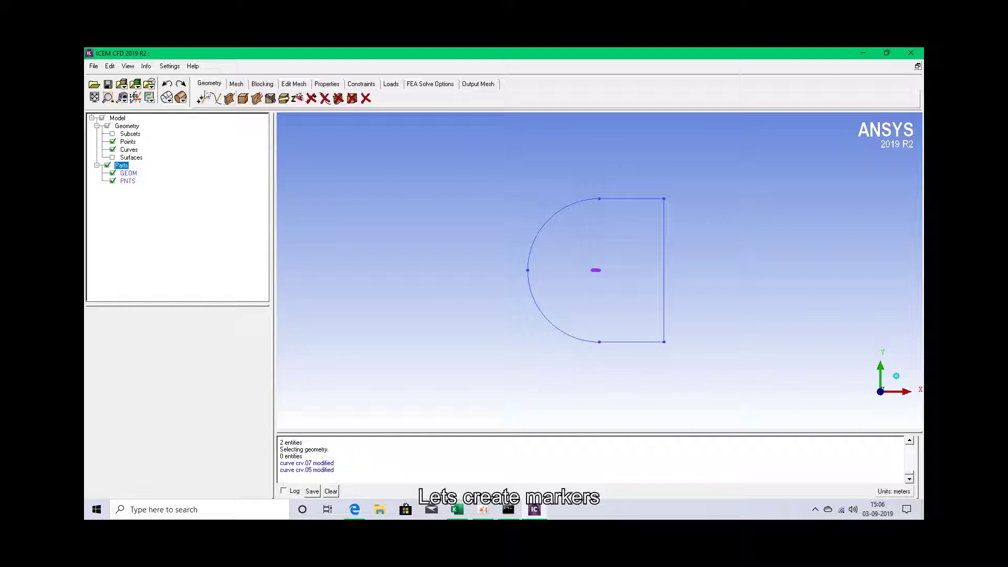
- Create a part named INLET from the upstream arc of the control volume
right_click(122, 165)
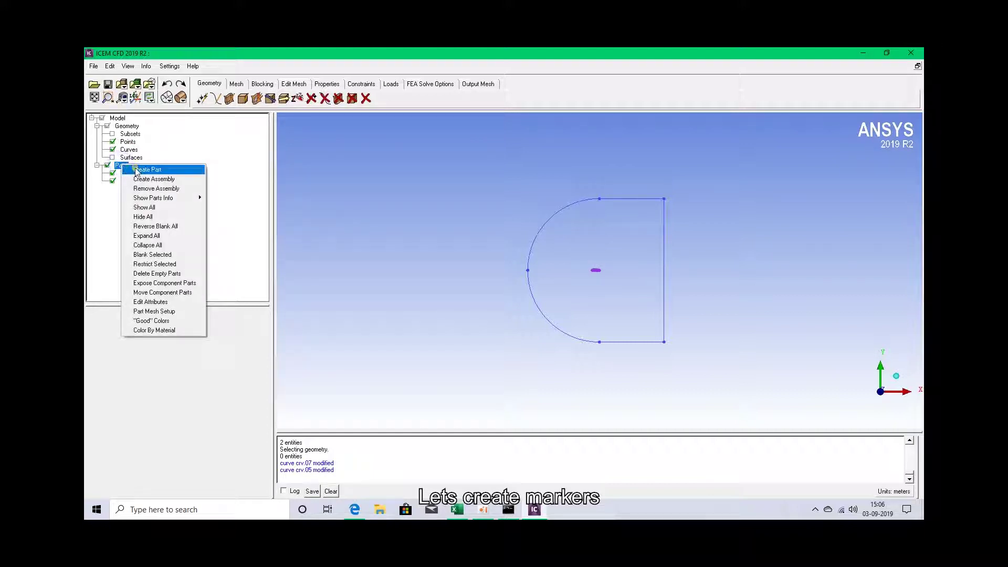
click(137, 169)
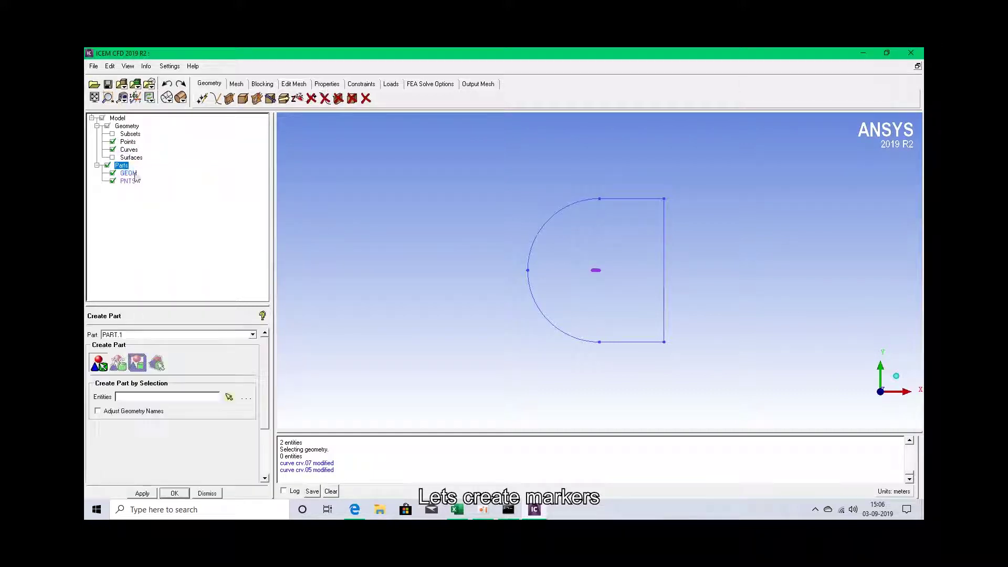
click(230, 398)
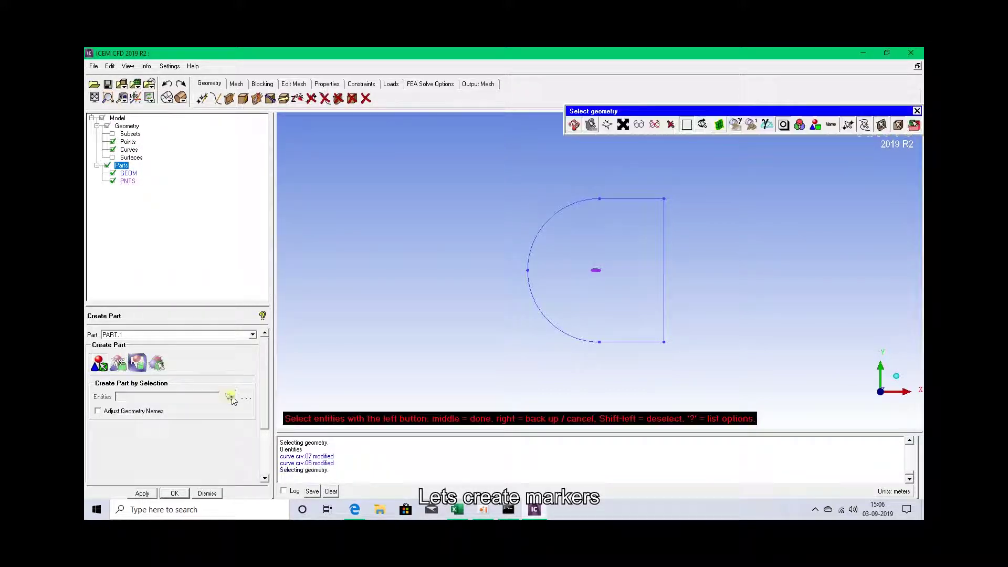
click(542, 227)
drag(130, 335, 85, 332)
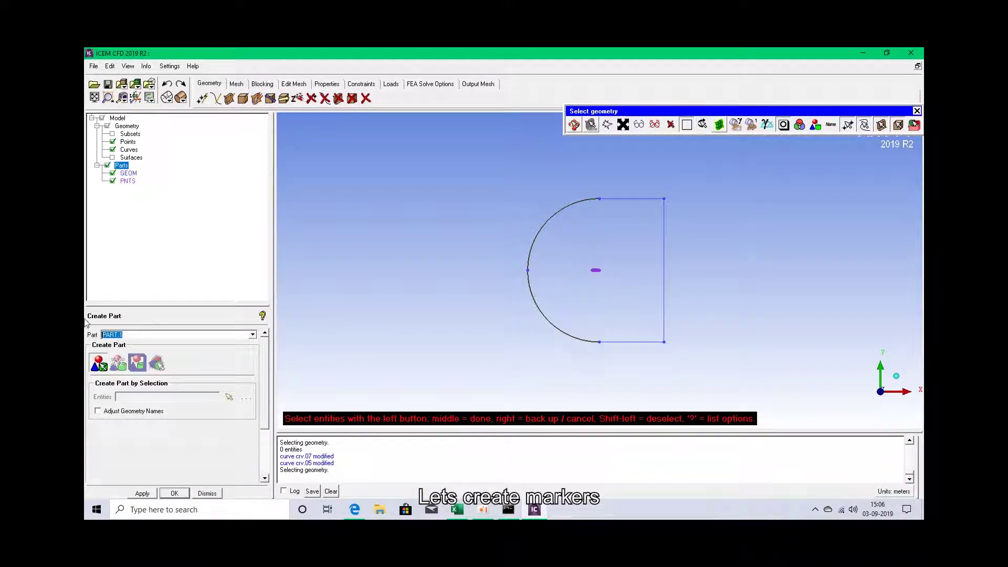
key(BackSpace)
text(inlet)
middle_click(471, 308)
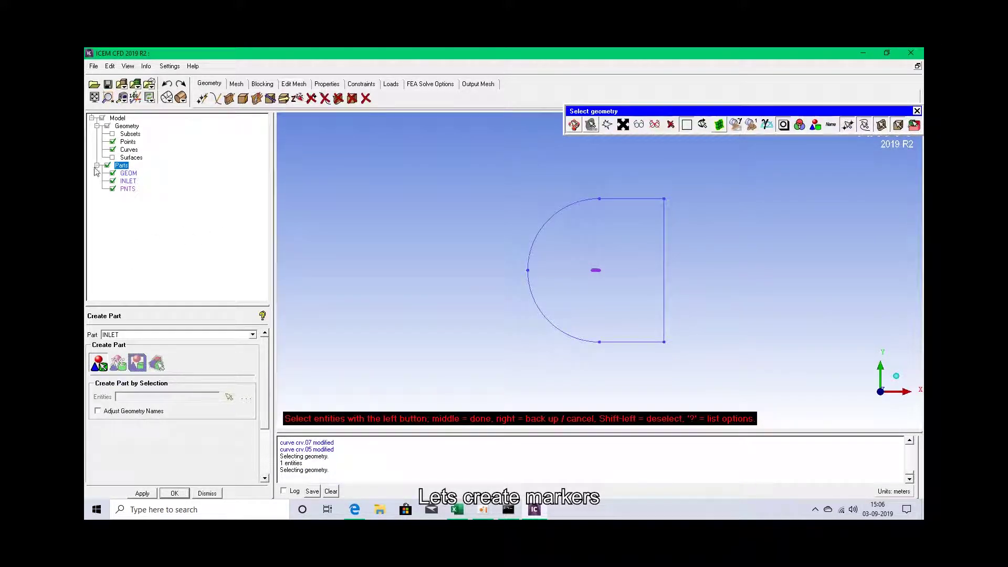
- Create a part named FARFIELD from the upper and lower horizontal boundary curves of the control volume
right_click(125, 168)
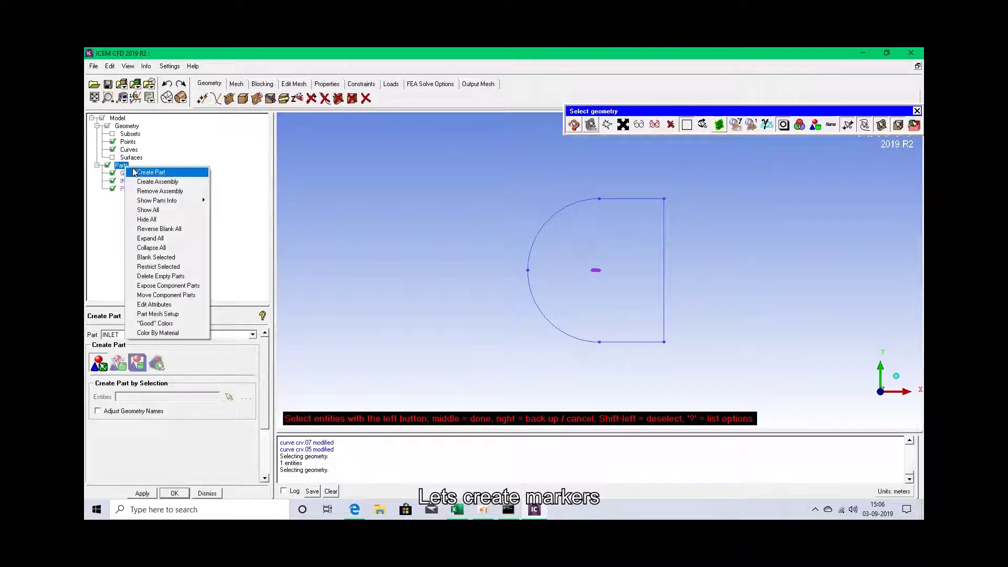
click(252, 184)
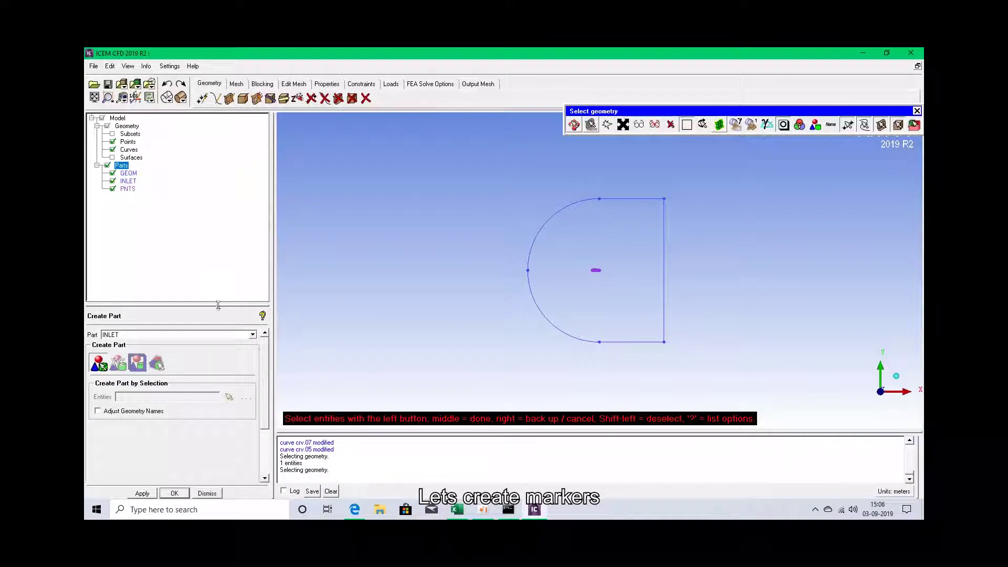
click(619, 198)
click(632, 342)
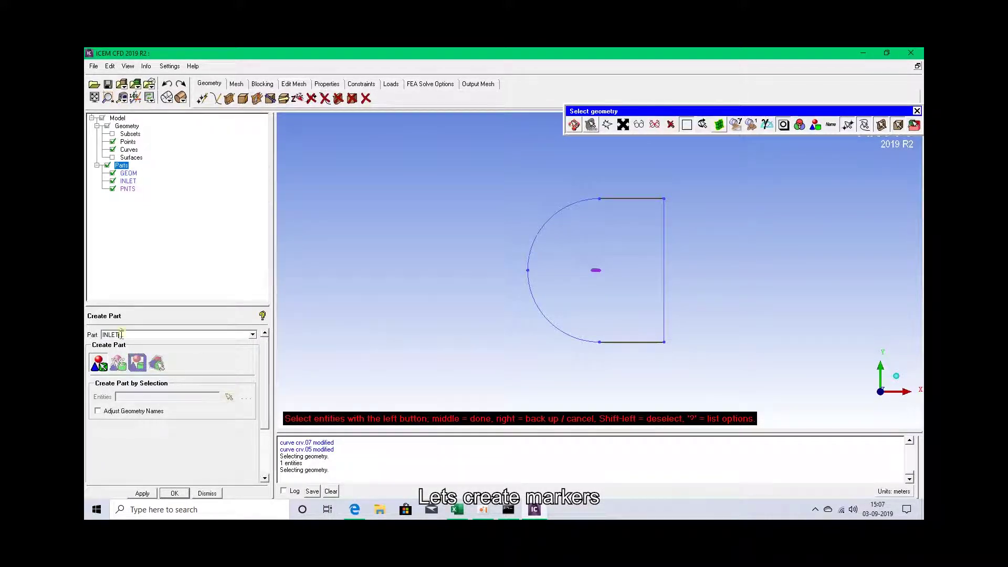
double_click(104, 335)
text(ialfi)
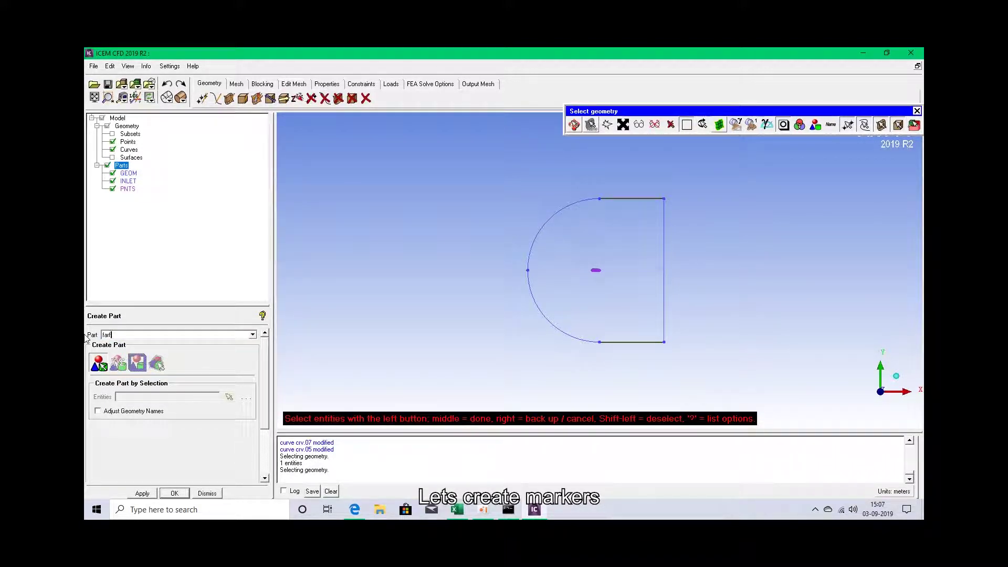
text(eld)
middle_click(385, 322)
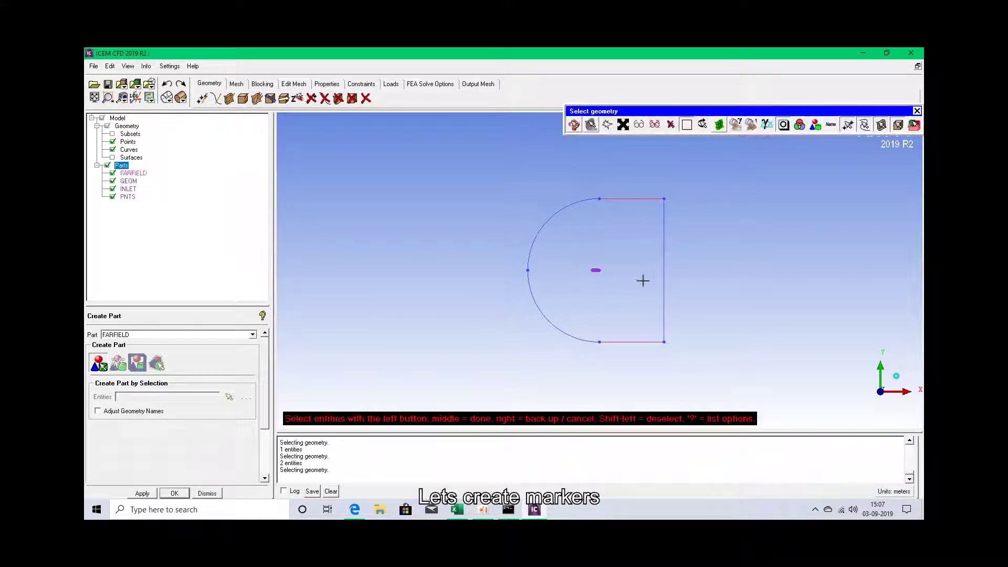
- Create a part named OUTLET from the downstream vertical boundary curve of the control volume
click(663, 255)
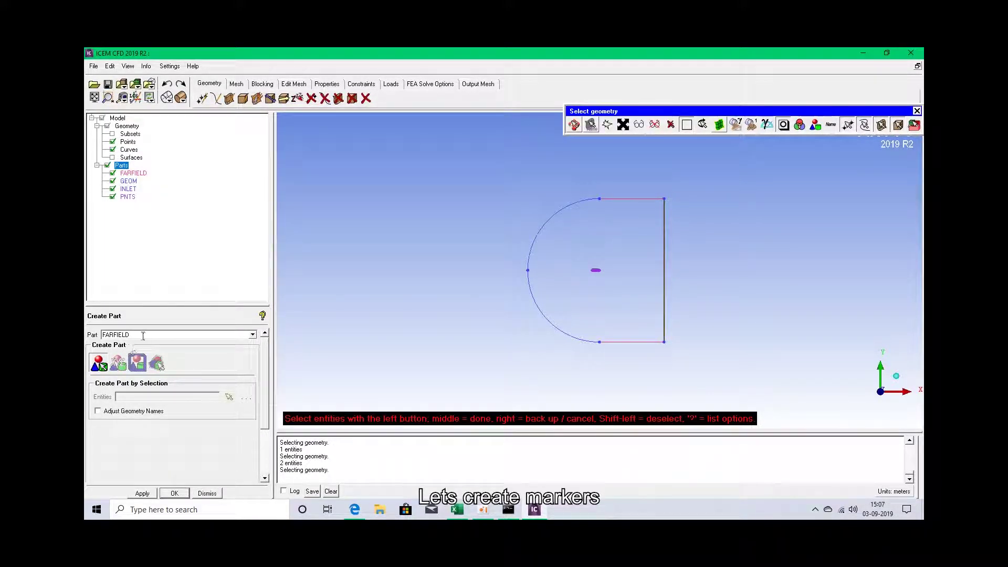
drag(143, 335, 85, 339)
text(c)
text(utlet)
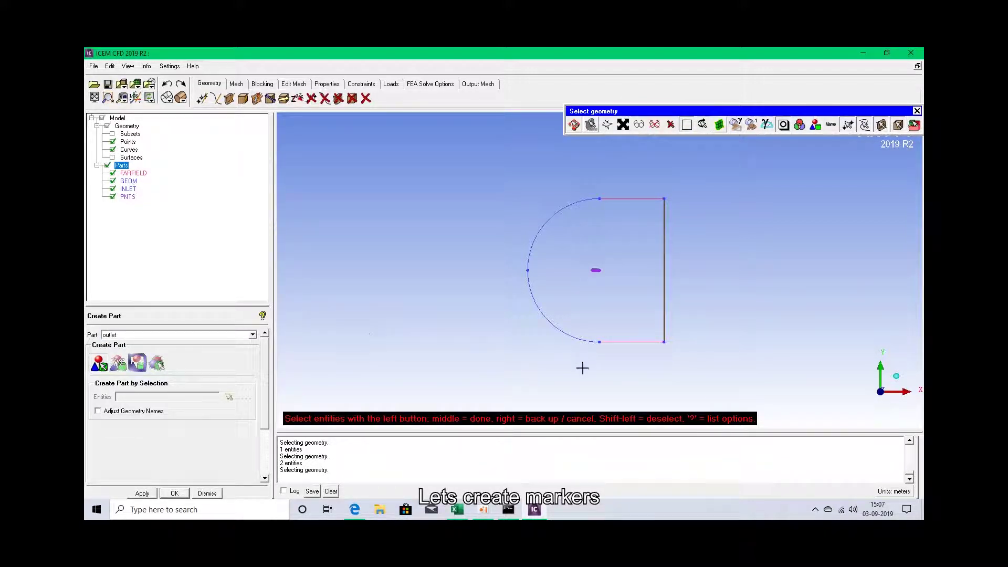
middle_click(419, 362)
- Create a part named AIRFOIL_UPPER from the upper surface curve of the aerofoil
scroll(603, 278, up, 10)
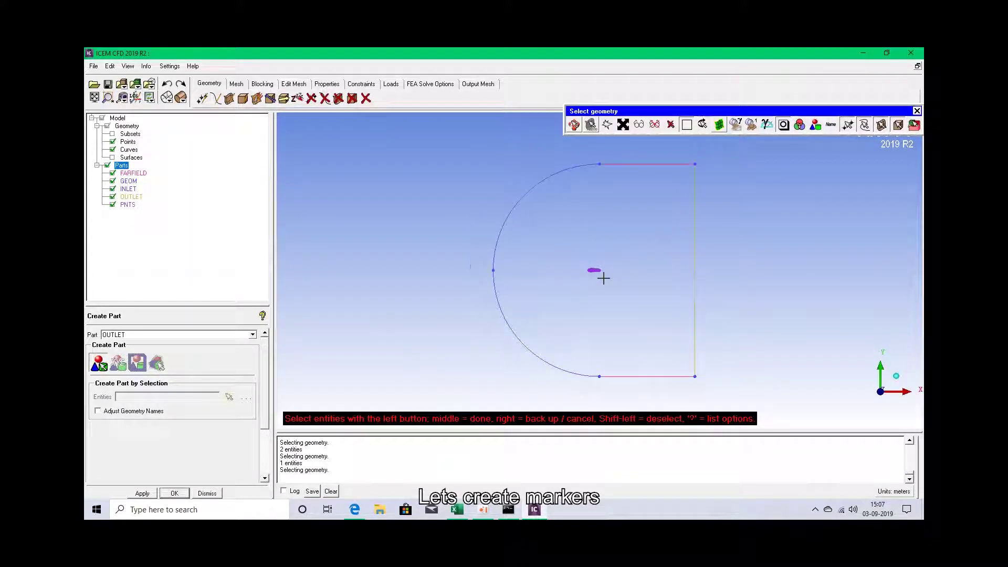
scroll(602, 278, up, 6)
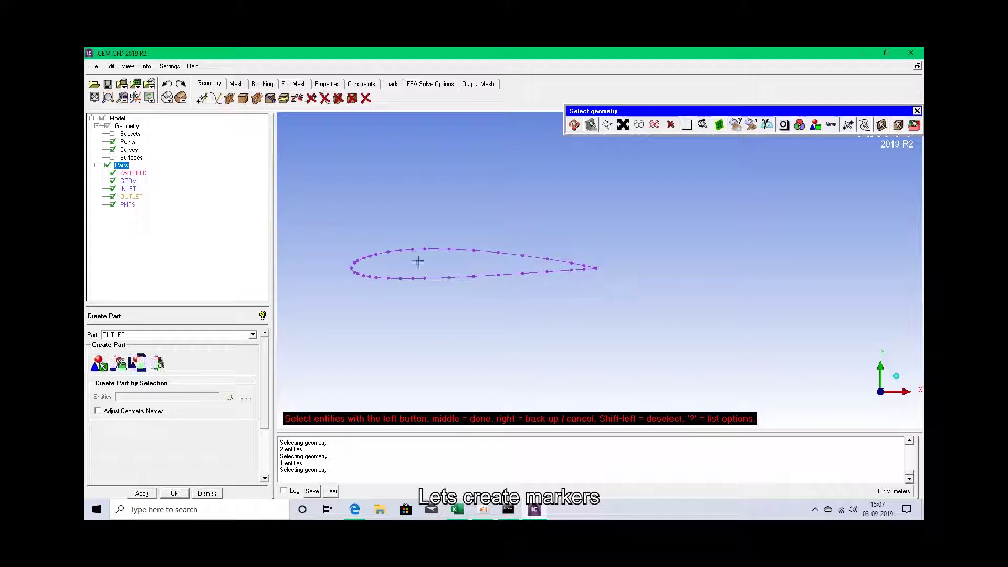
click(433, 248)
double_click(141, 335)
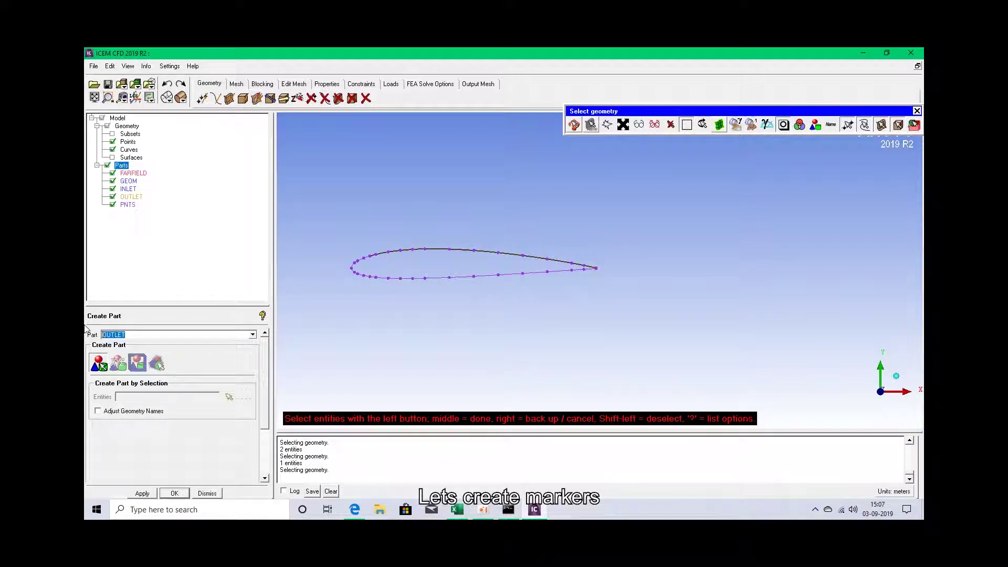
text(airfoil upper)
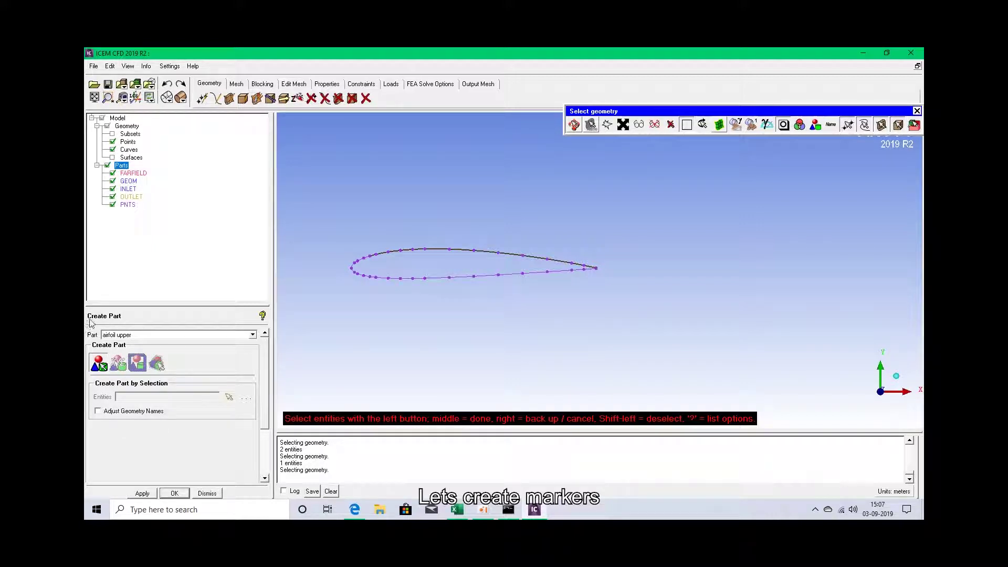
middle_click(379, 336)
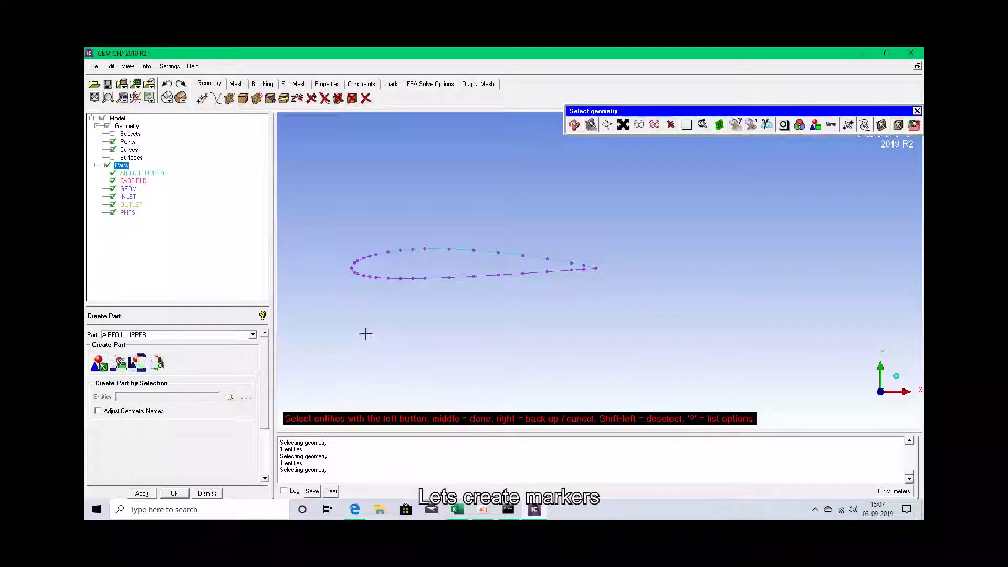
- Create a part named AIRFOIL_LOWER from the lower surface curve of the aerofoil
click(448, 275)
double_click(175, 332)
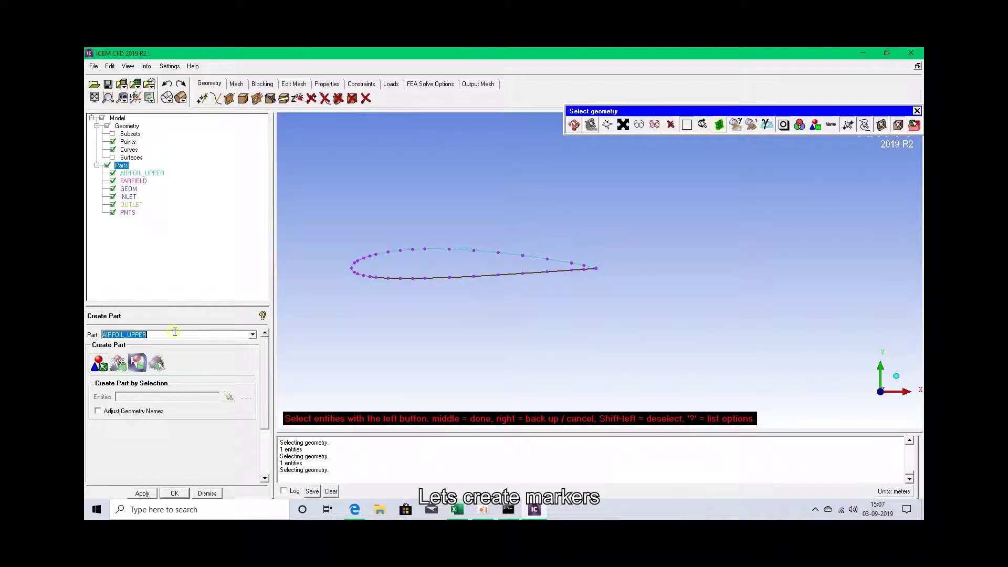
click(175, 332)
key(BackSpace)
key(BackSpace)
key(BackSpace)
key(BackSpace)
- Create a part named AIRFOIL_LE from the leading-edge curve of the aerofoil
click(357, 274)
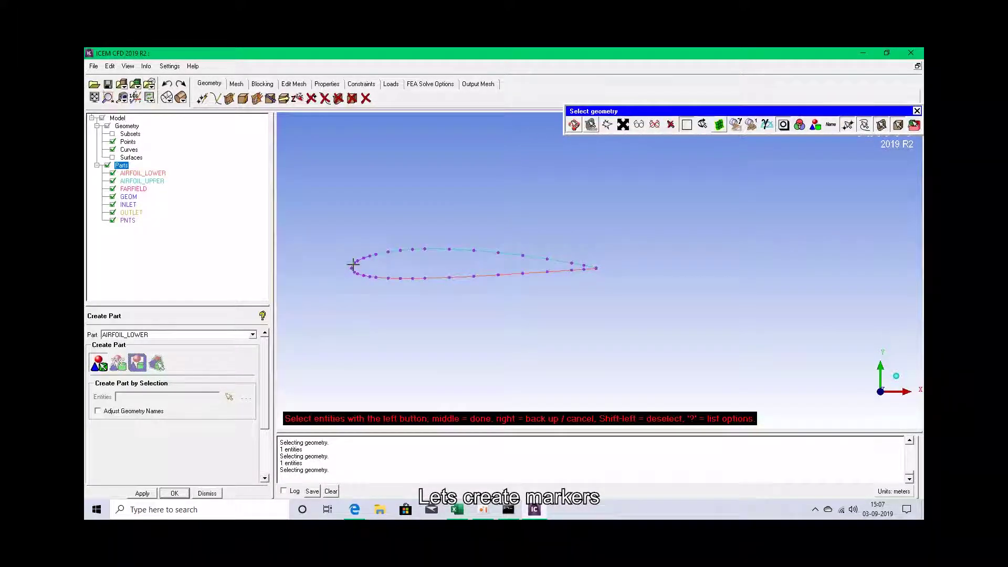
middle_click(418, 270)
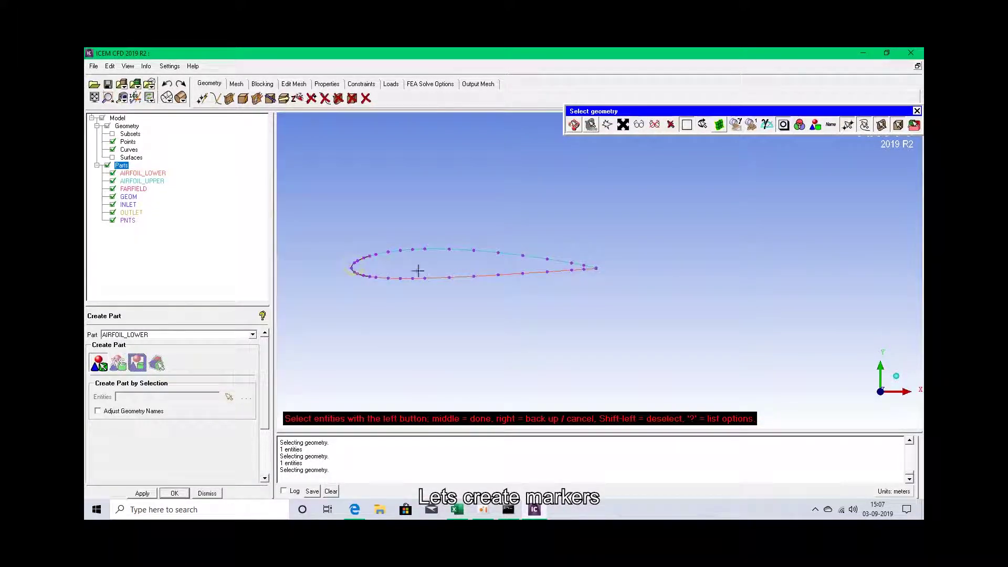
double_click(185, 336)
click(184, 336)
key(BackSpace)
key(BackSpace)
key(BackSpace)
text(e)
key(Return)
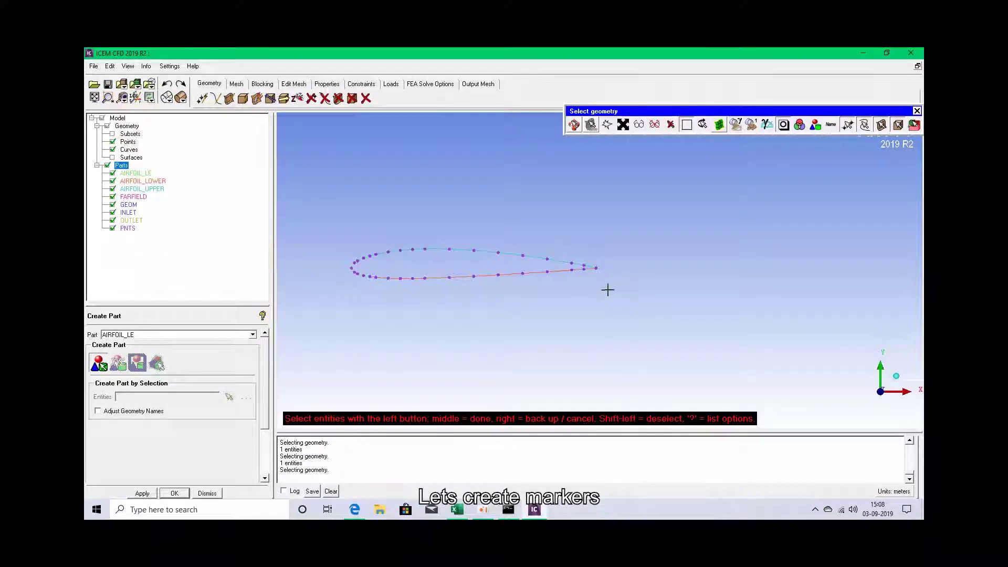
- Create a part named AIRFOIL_TE from the short vertical trailing-edge curve of the aerofoil
scroll(613, 270, up, 6)
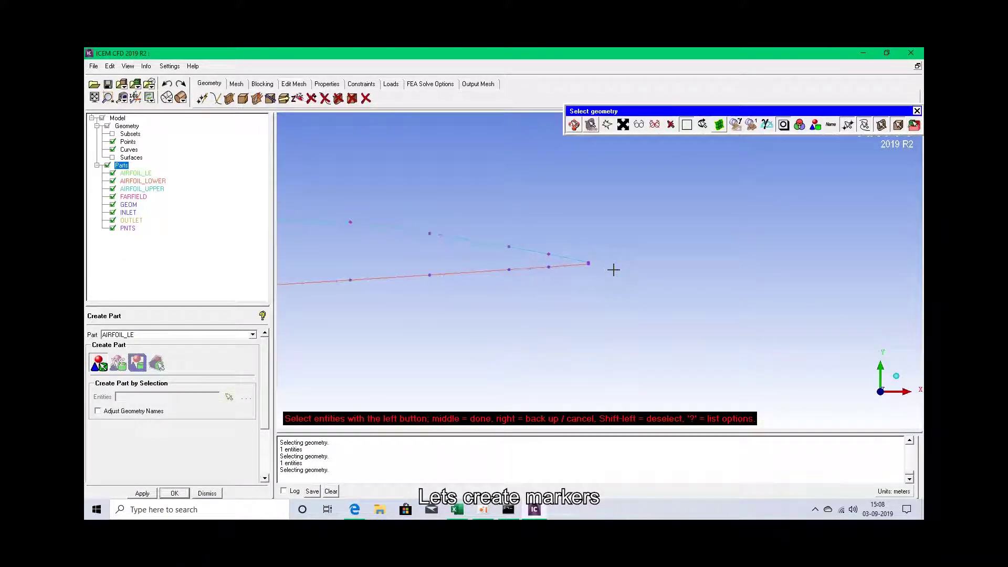
scroll(613, 270, up, 6)
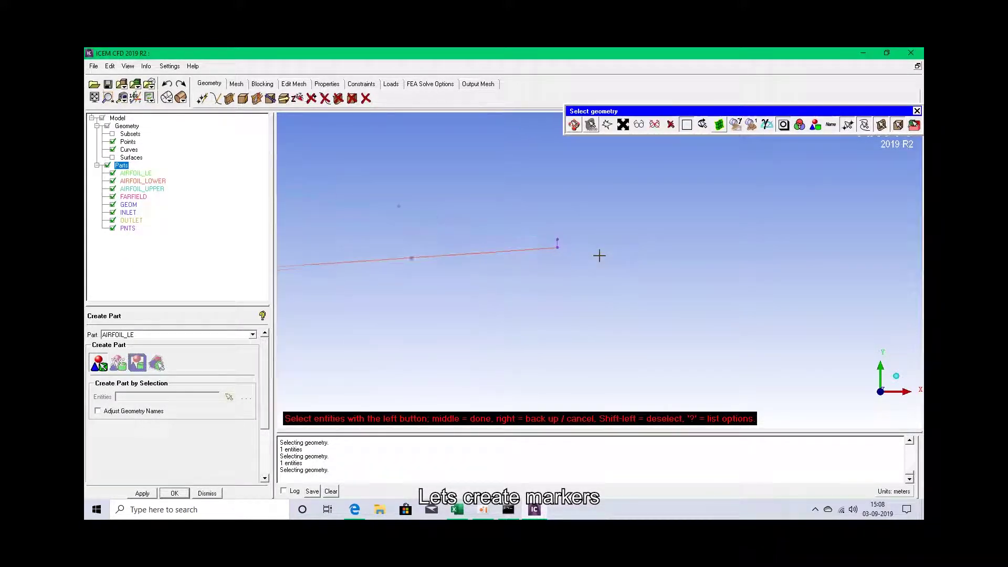
scroll(600, 255, up, 2)
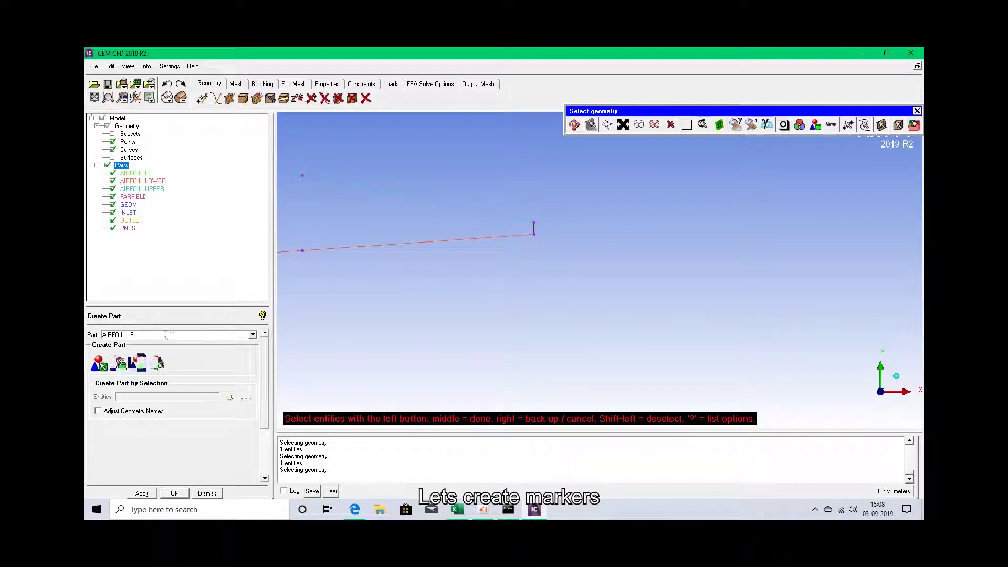
double_click(129, 334)
key(BackSpace)
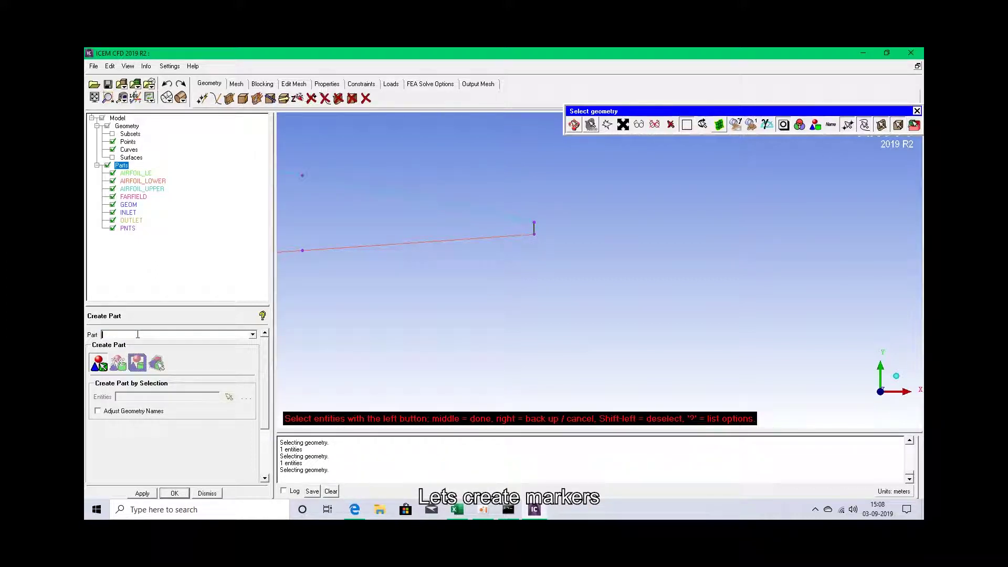
text(t)
click(168, 334)
text(airfol)
text(l te)
middle_click(483, 300)
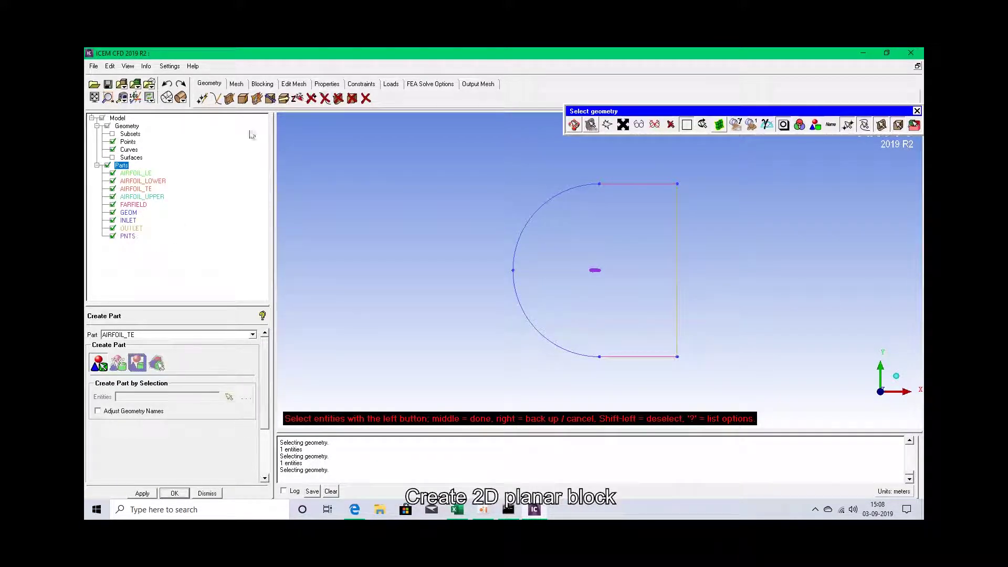
- Initialize a 2D Planar block around the control volume in a part named FLUID
click(262, 84)
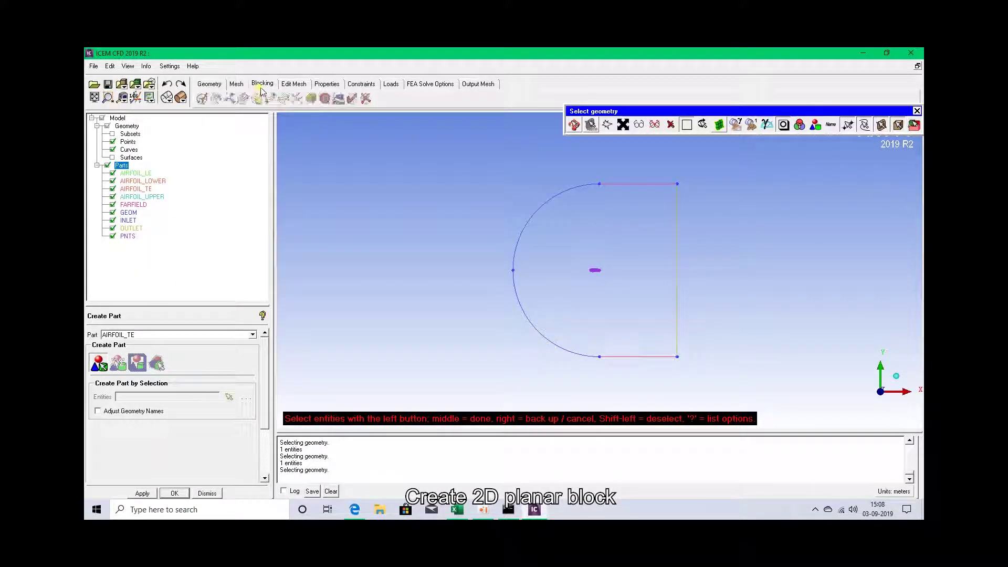
click(202, 98)
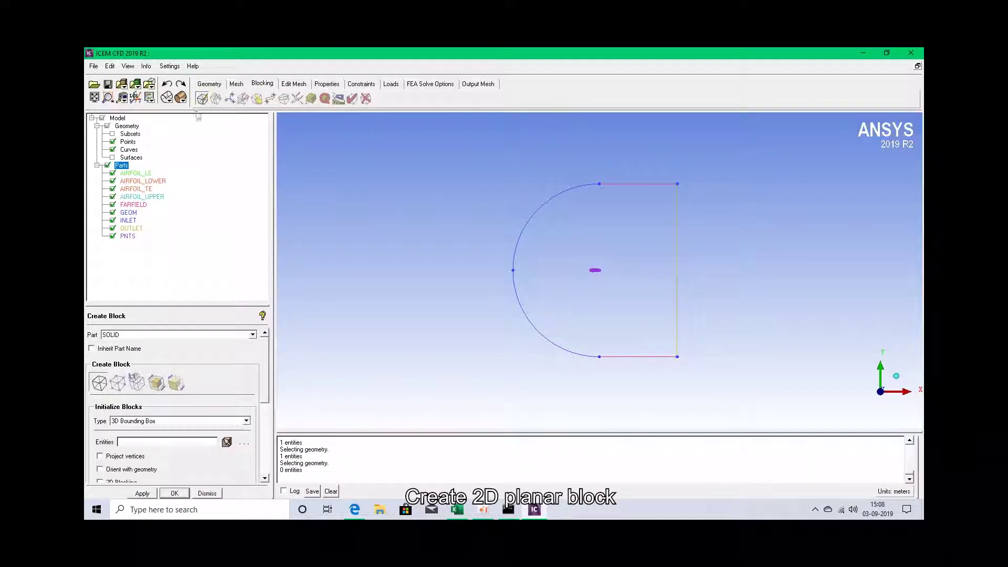
click(252, 335)
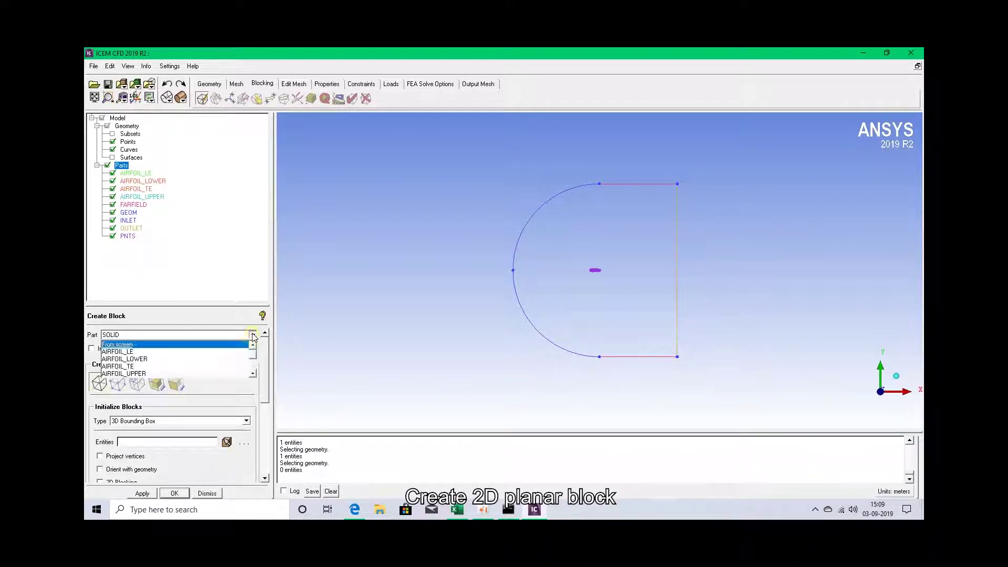
click(226, 335)
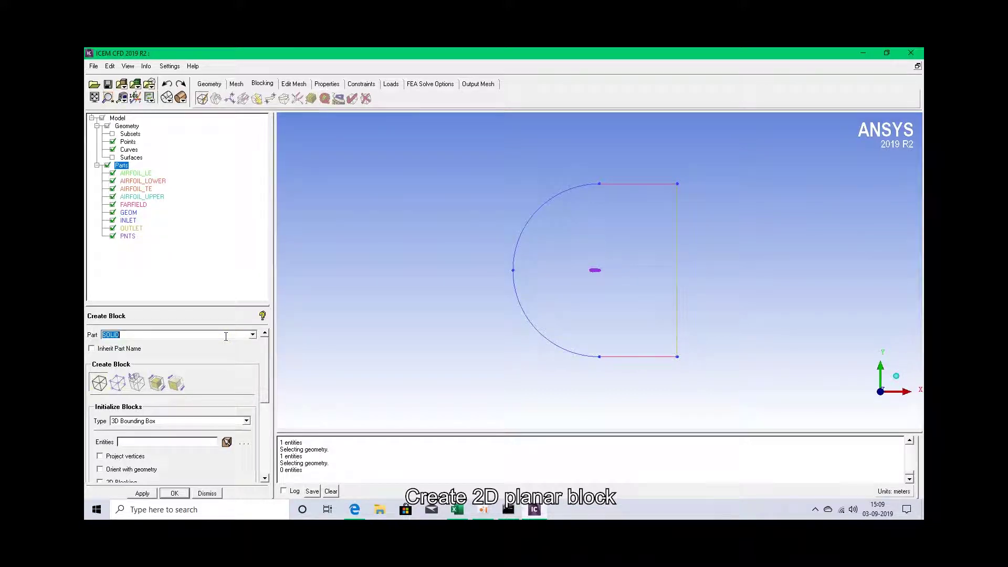
text(fluid)
click(245, 421)
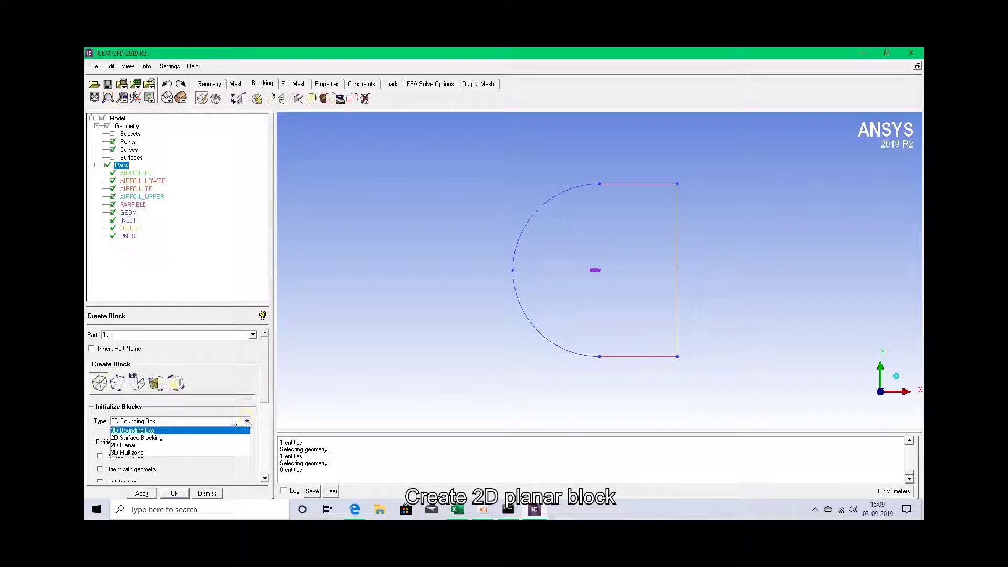
click(135, 449)
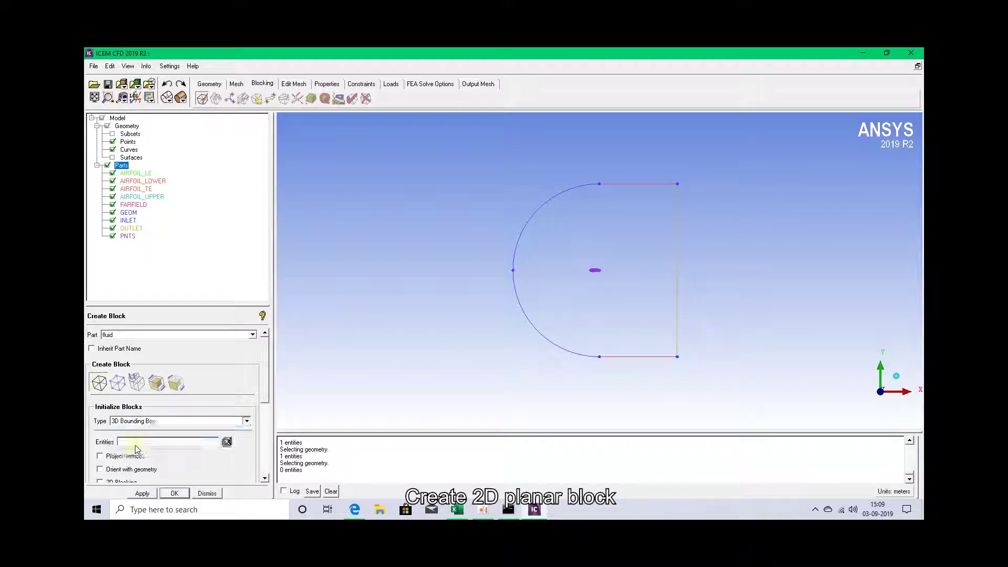
click(142, 494)
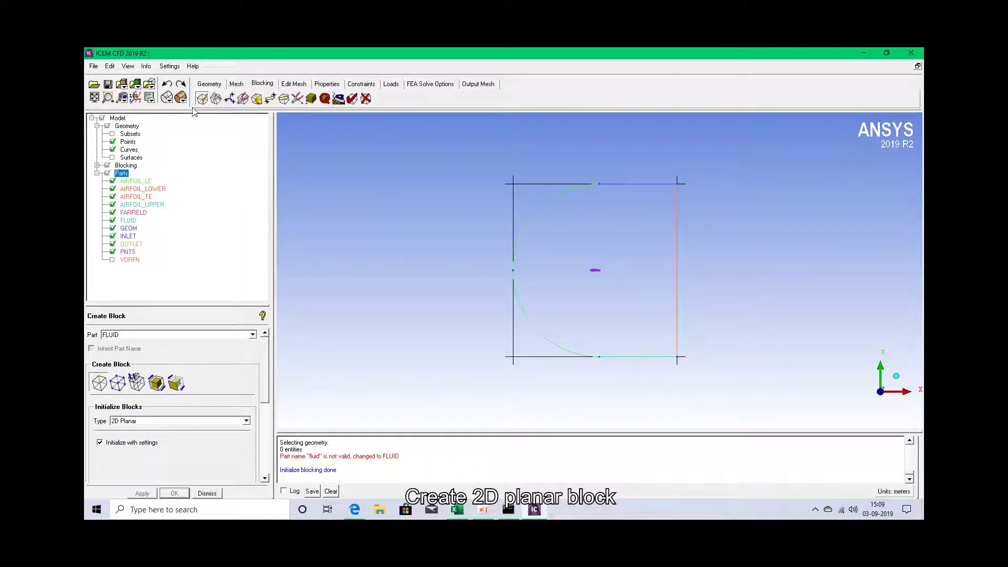
- Associate the upper, upstream and lower block edges with the inlet arc and the two horizontal farfield curves
click(256, 99)
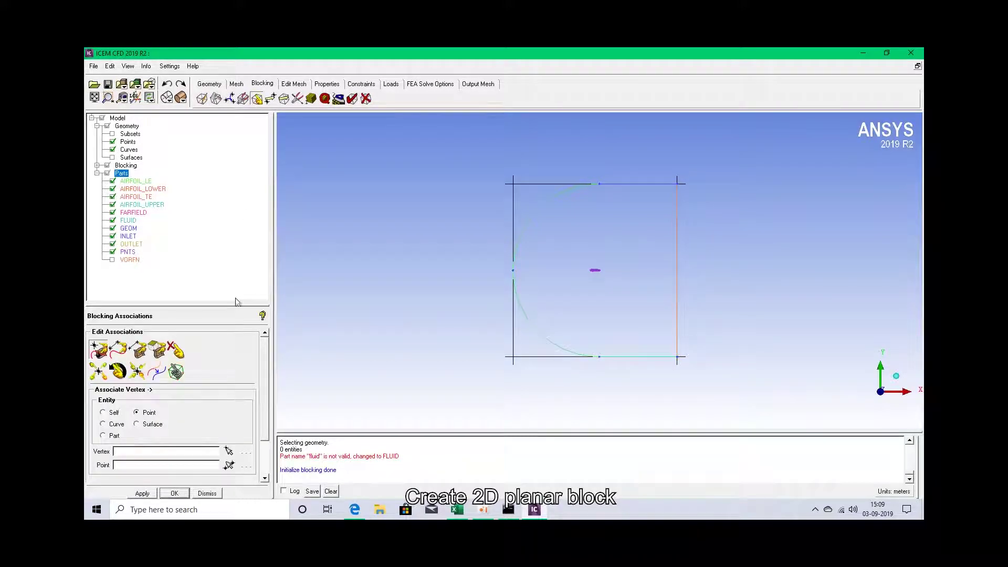
click(119, 349)
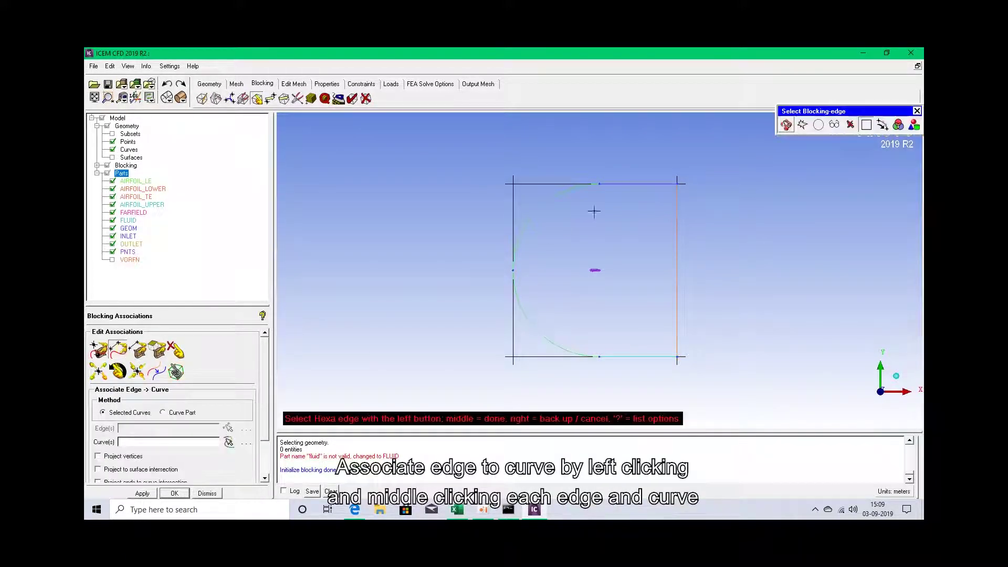
click(620, 184)
click(513, 247)
click(603, 357)
middle_click(583, 318)
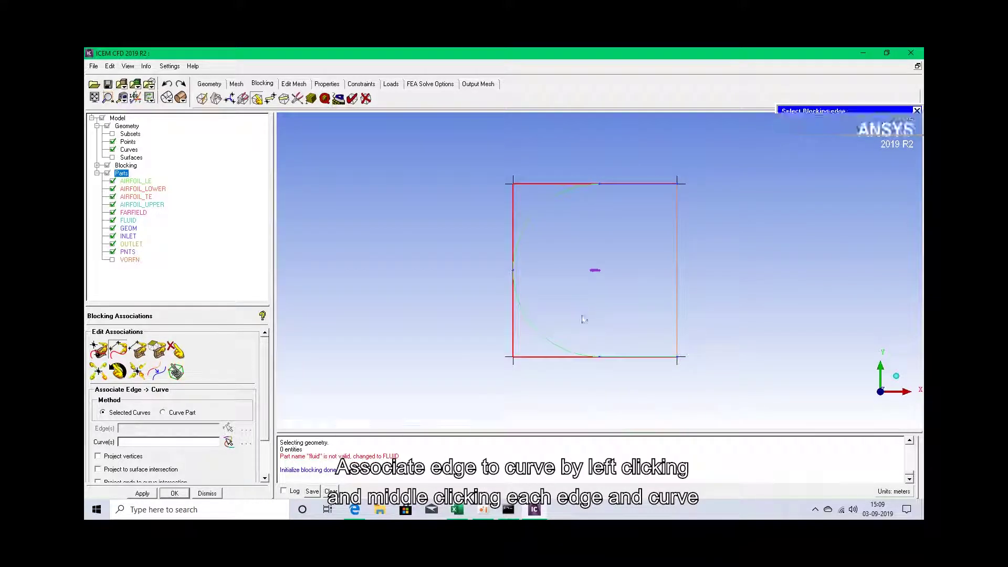
click(541, 332)
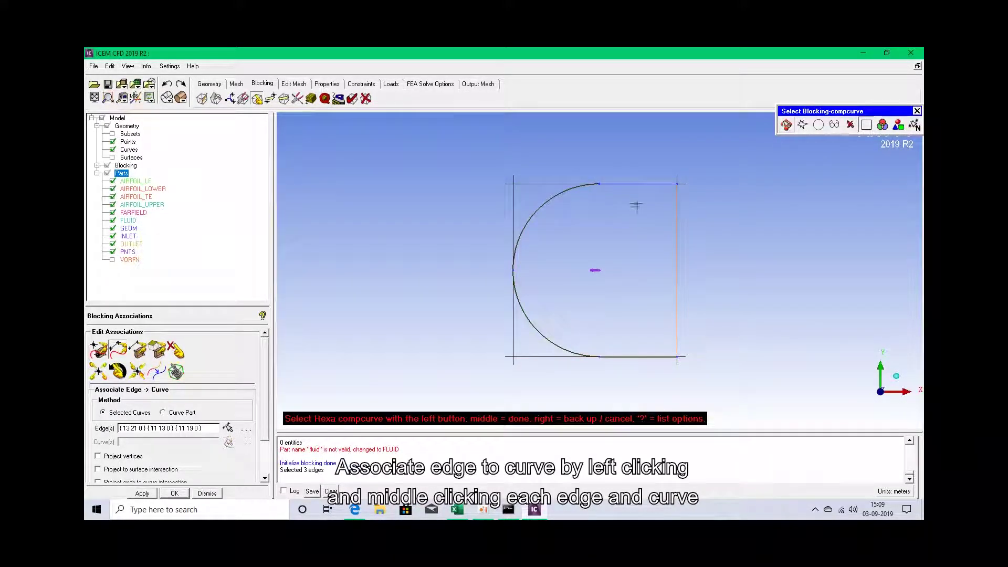
click(640, 184)
middle_click(612, 234)
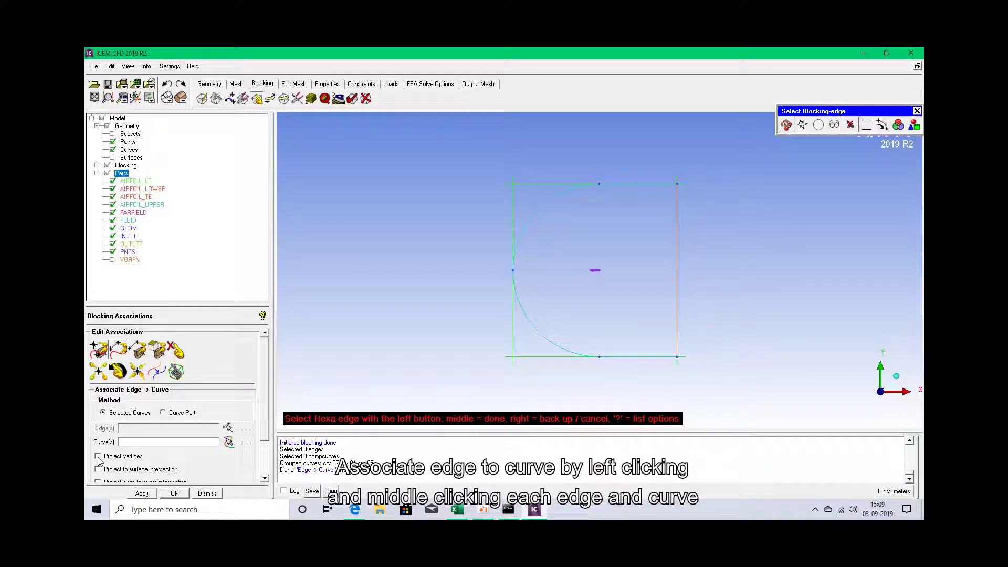
click(172, 496)
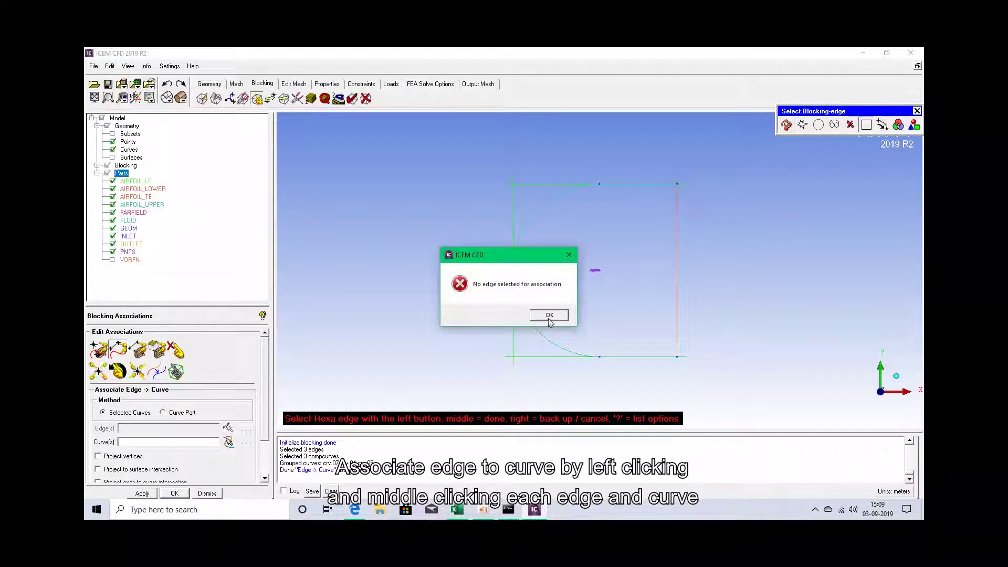
click(549, 315)
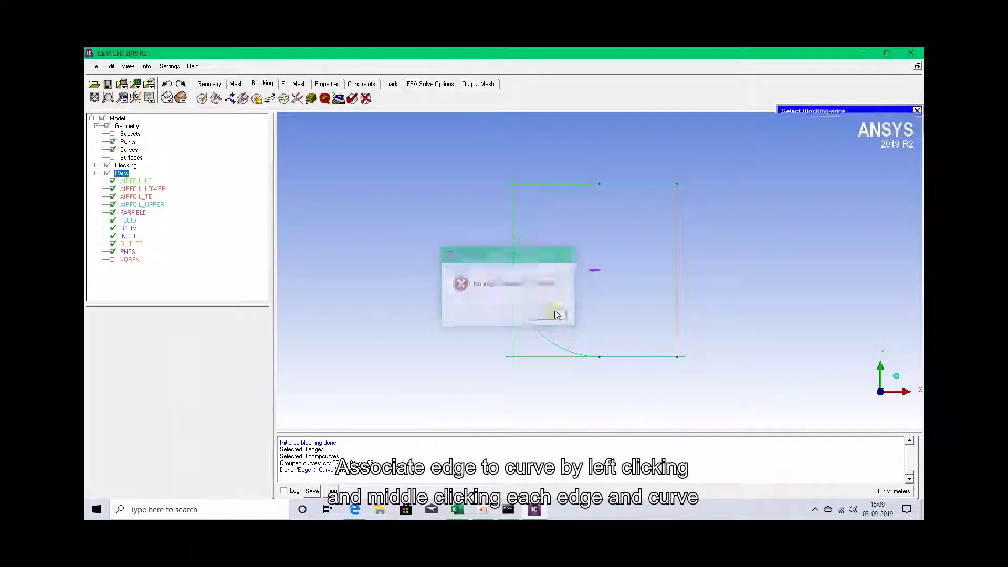
- Move the two upstream block vertices along the inlet arc, one onto its upper part and one onto its lower part
click(269, 99)
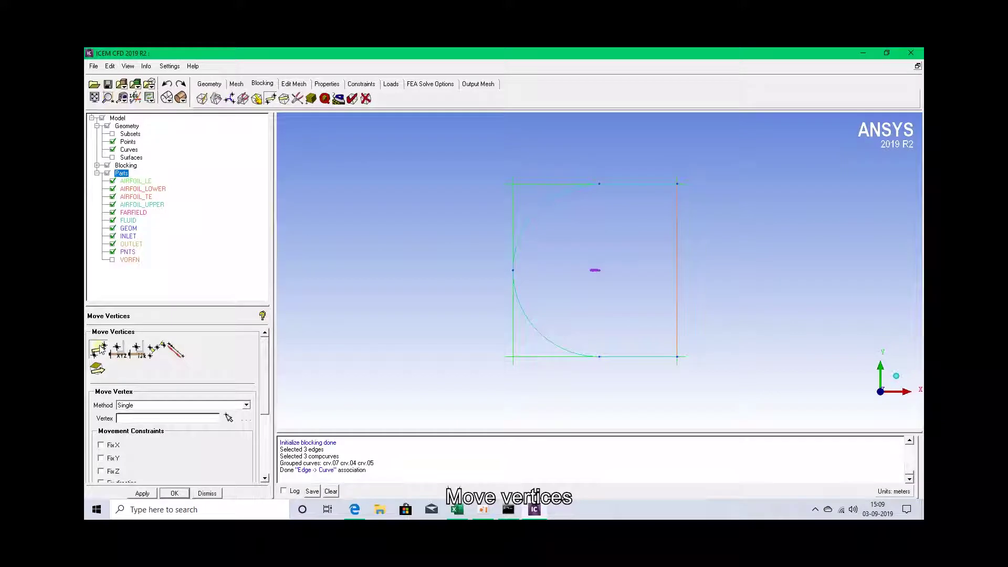
drag(513, 175, 509, 309)
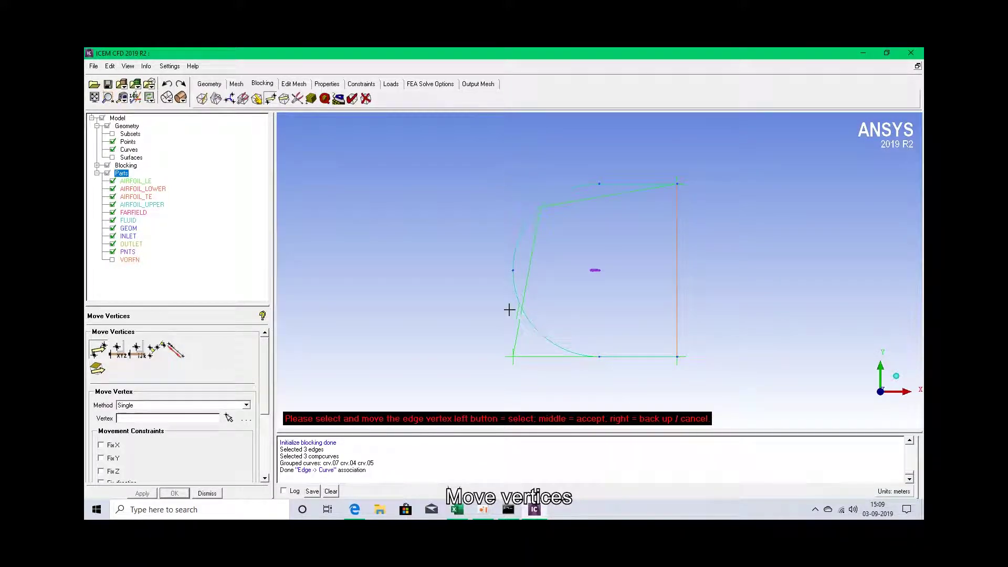
drag(513, 355, 538, 332)
middle_click(474, 310)
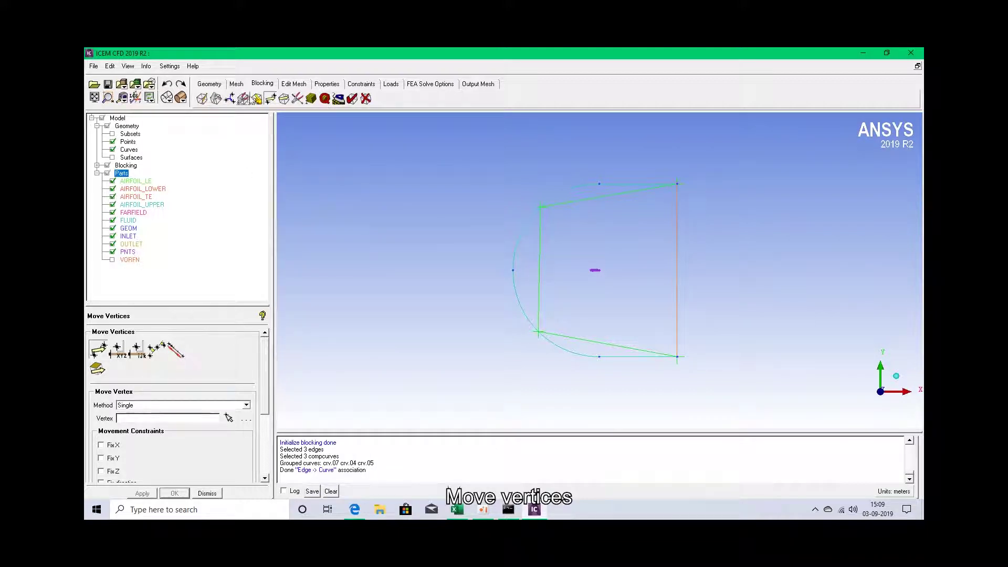
- Associate the downstream vertical block edge with the outlet curve
click(257, 99)
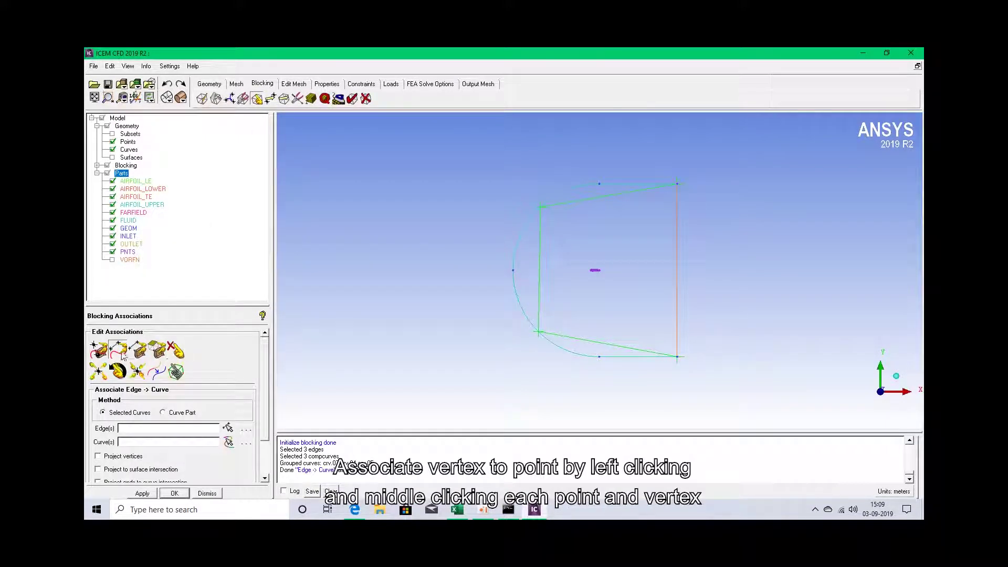
click(119, 354)
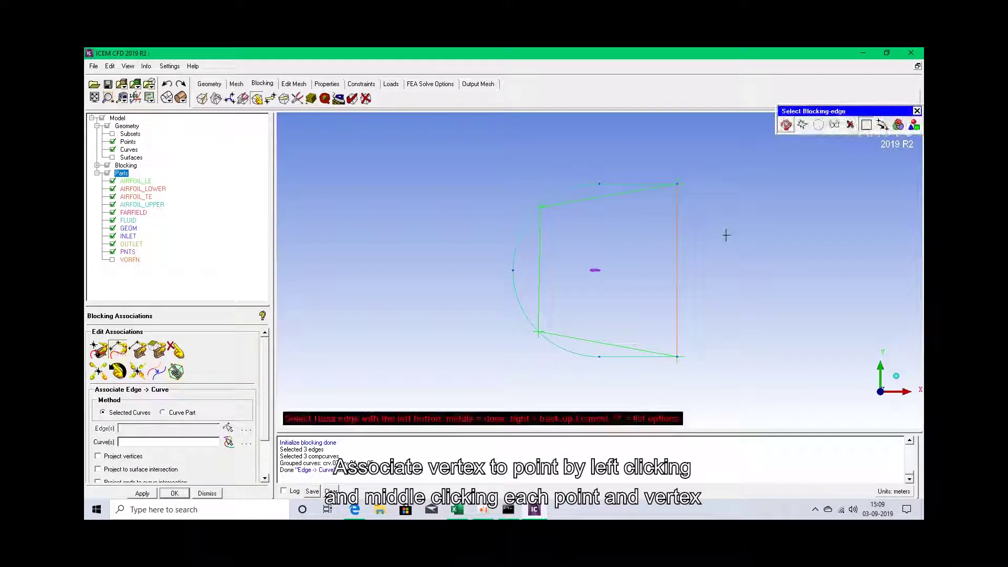
click(676, 269)
middle_click(716, 270)
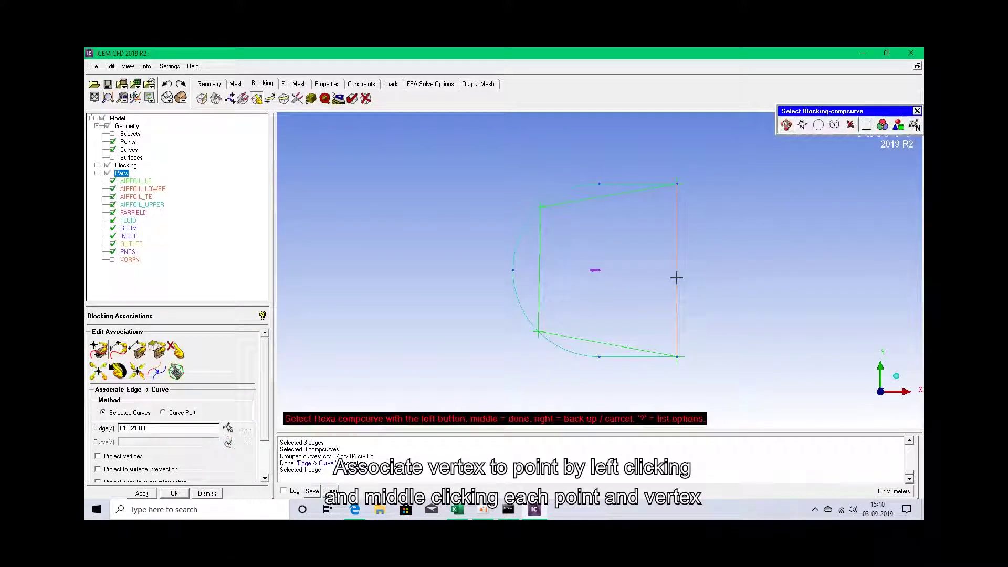
click(677, 279)
middle_click(719, 282)
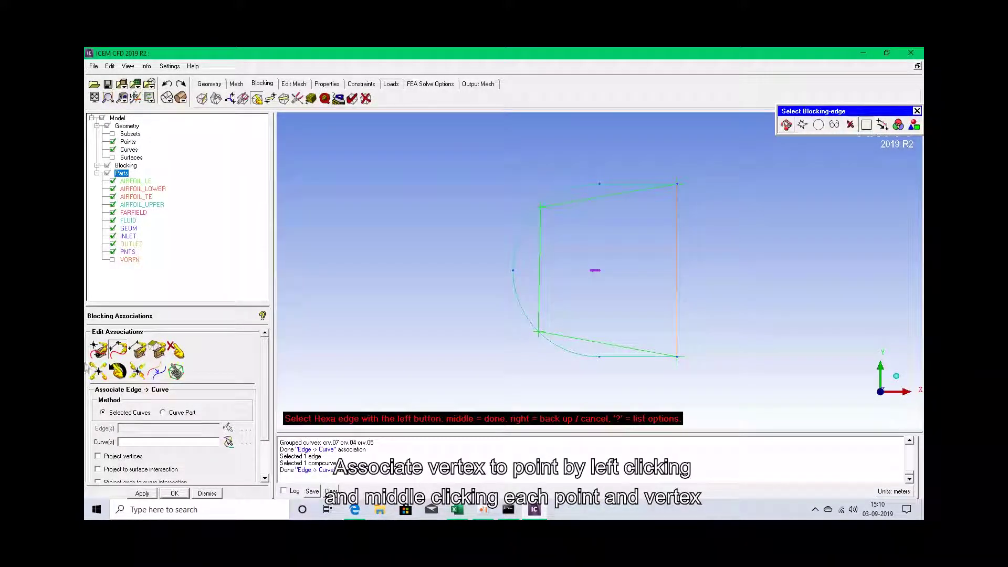
click(115, 350)
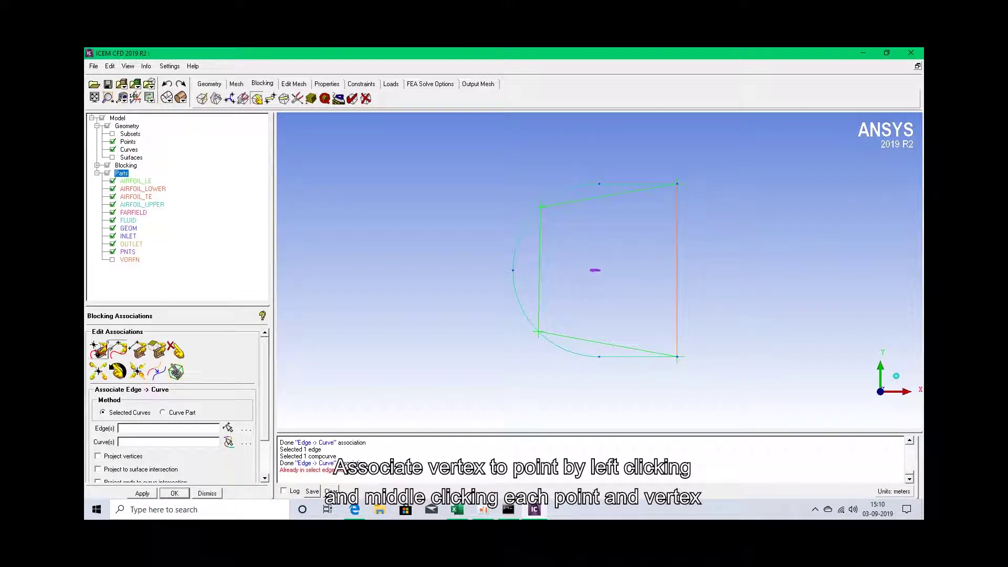
- Associate the two downstream block vertices with the upper and lower corner points of the outlet
click(98, 350)
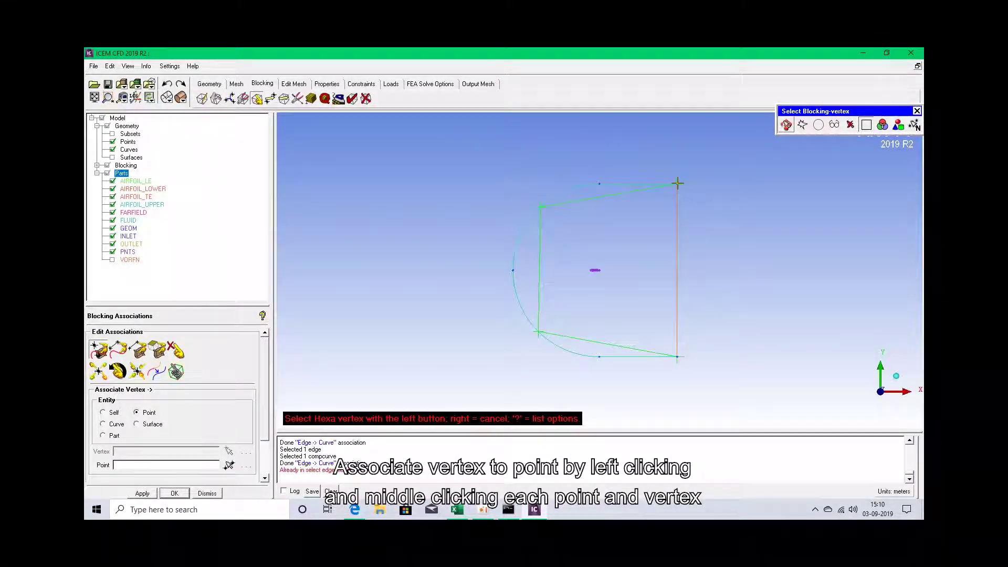
click(677, 184)
middle_click(721, 205)
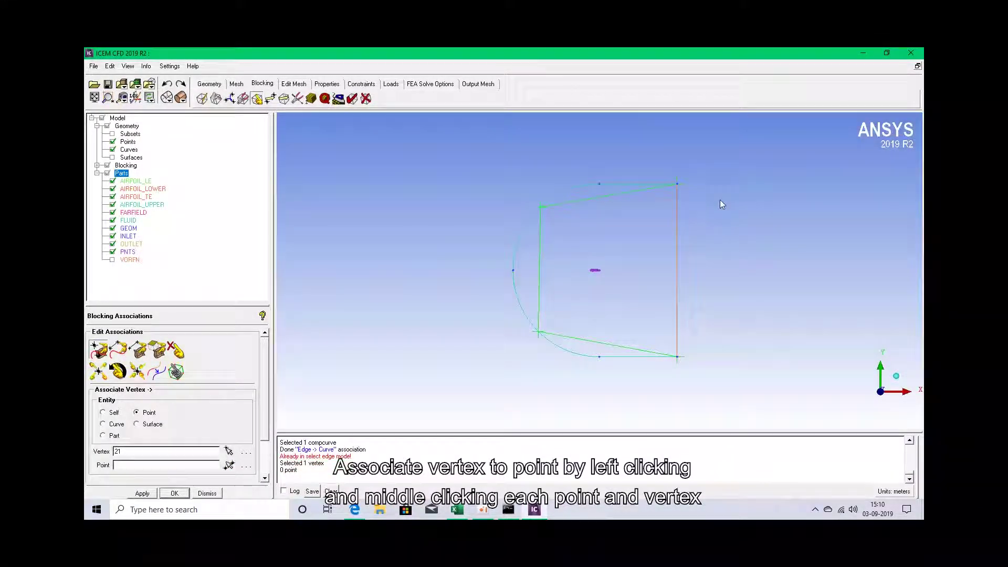
click(229, 466)
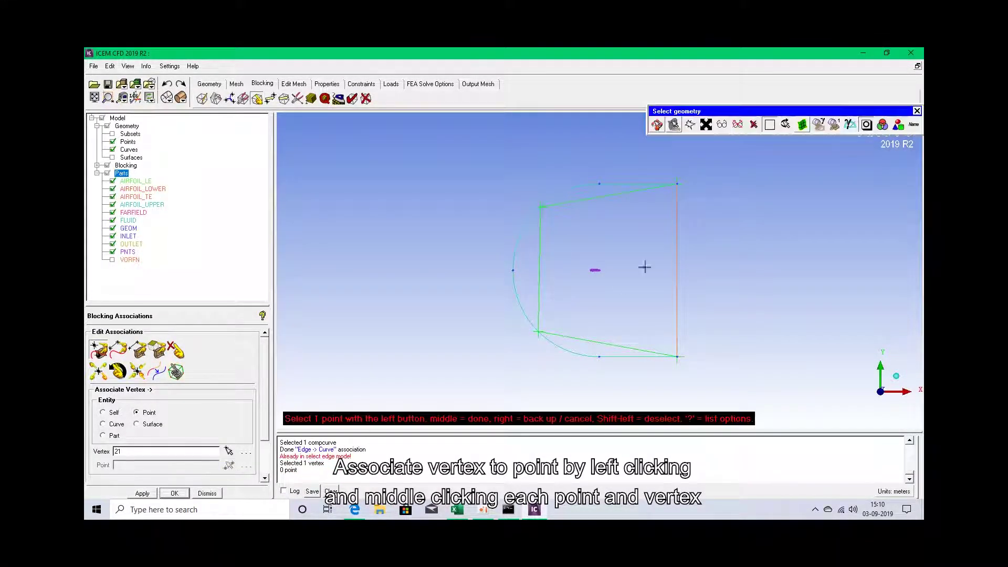
click(677, 184)
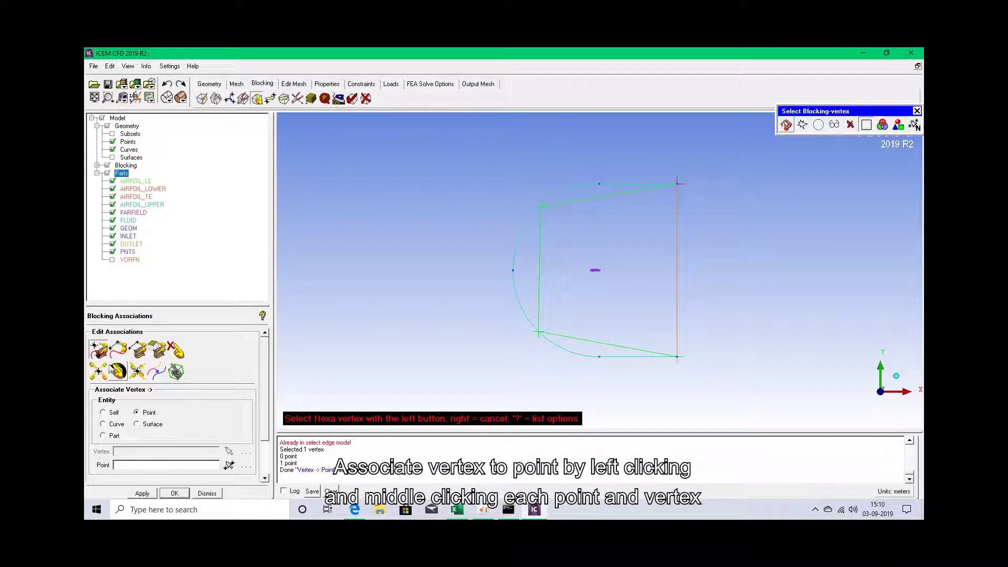
click(677, 357)
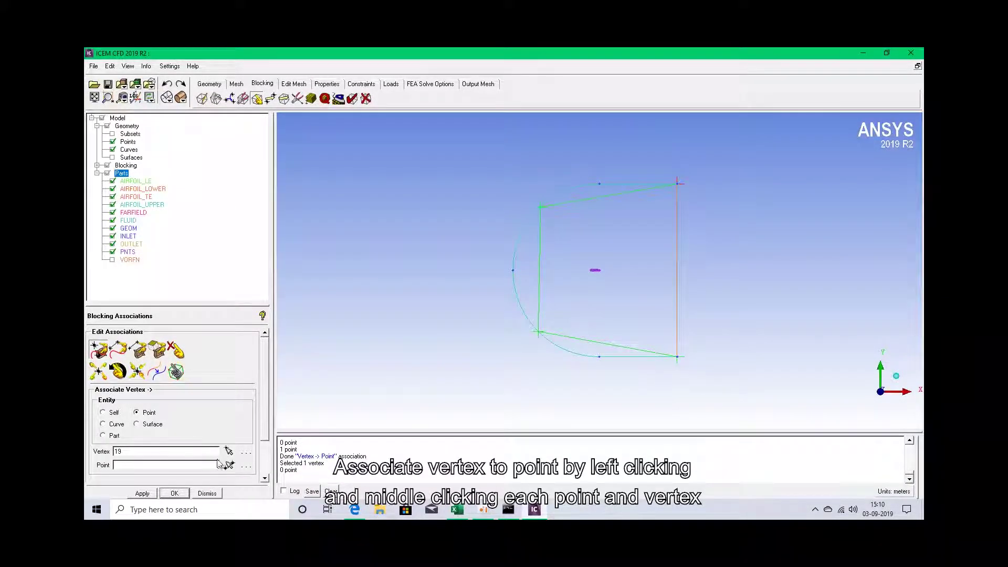
click(228, 465)
click(676, 358)
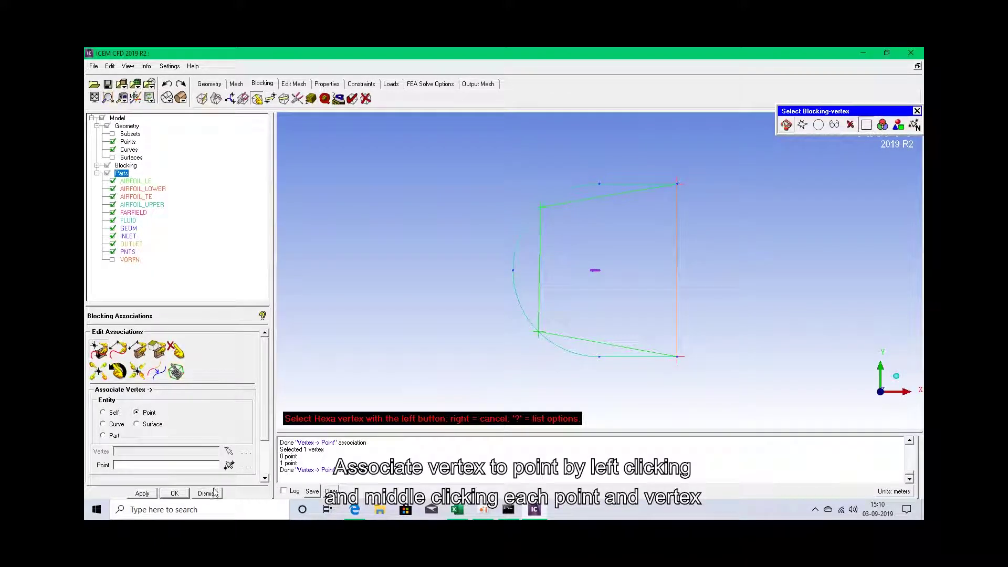
click(174, 494)
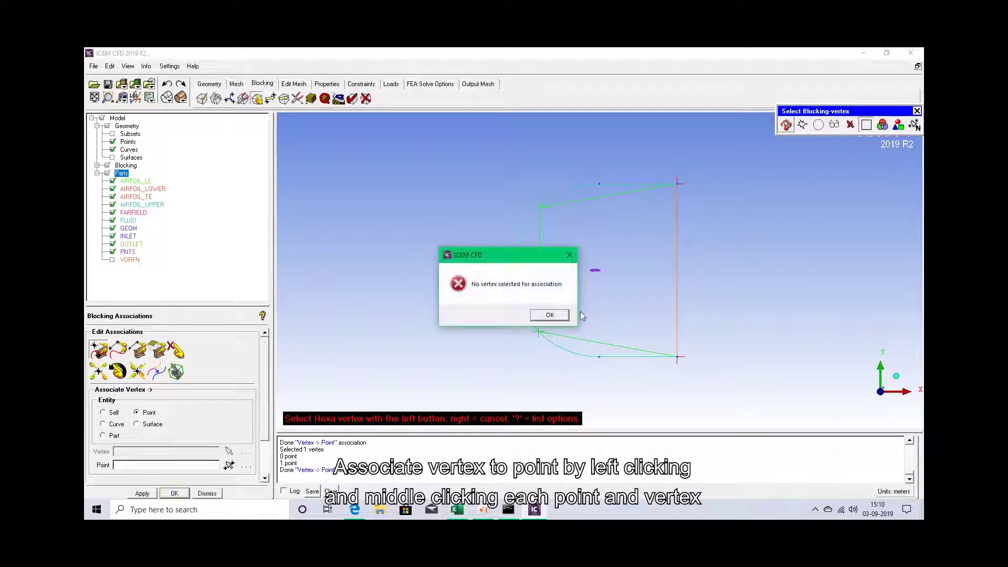
click(547, 313)
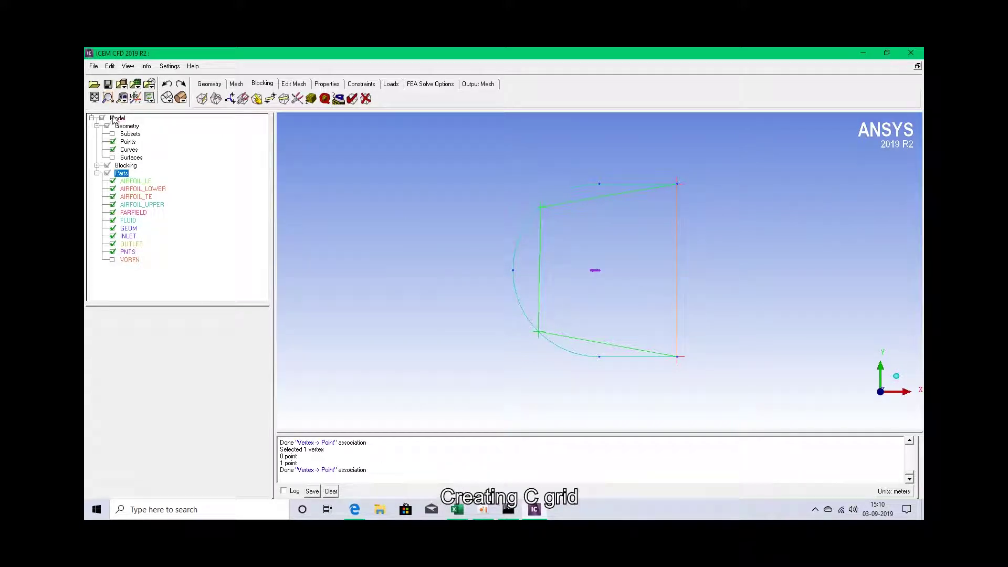
- Create a C-grid with an Ogrid Block split using the single fluid block and the outlet edge
click(215, 98)
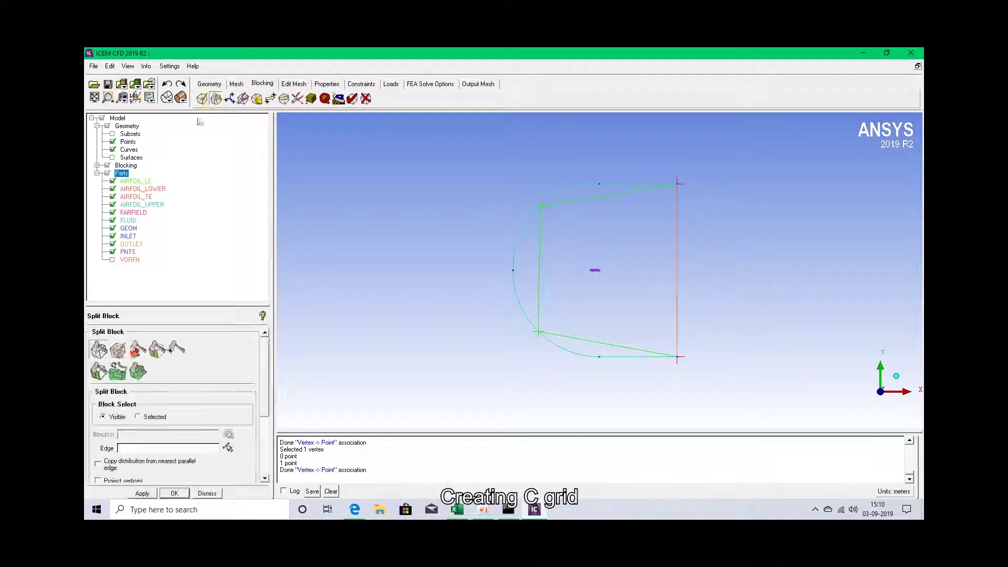
click(117, 349)
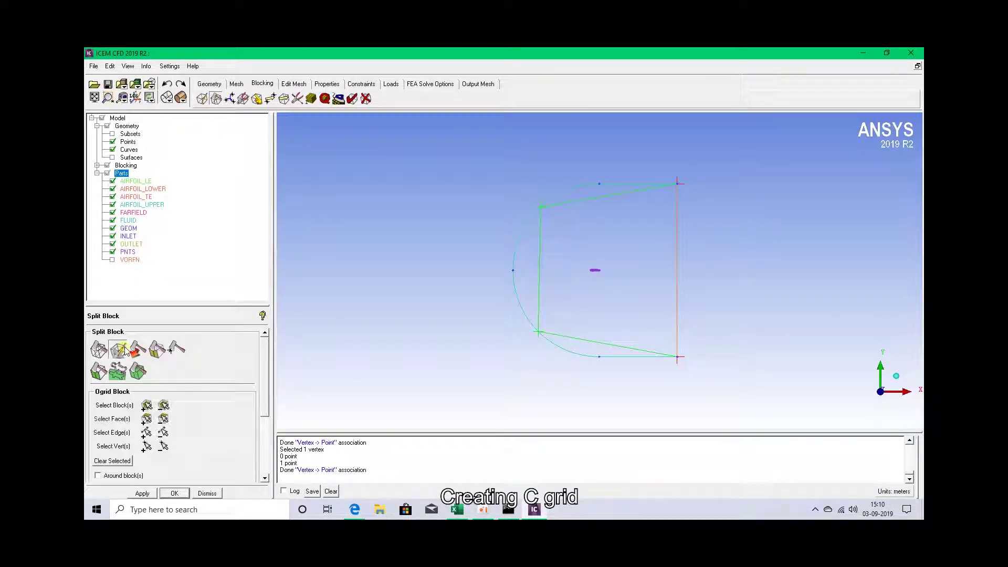
click(147, 405)
click(613, 297)
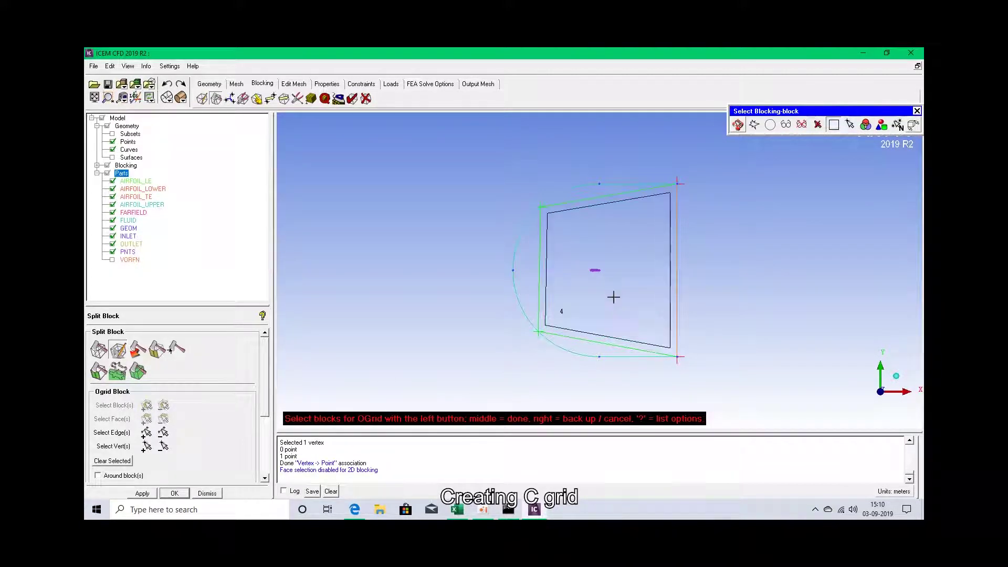
middle_click(613, 297)
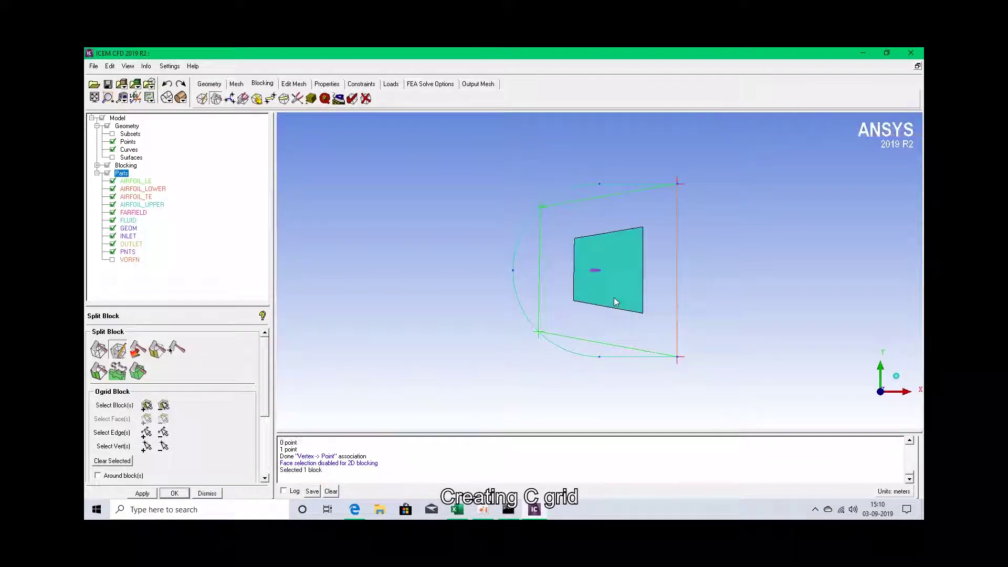
click(147, 434)
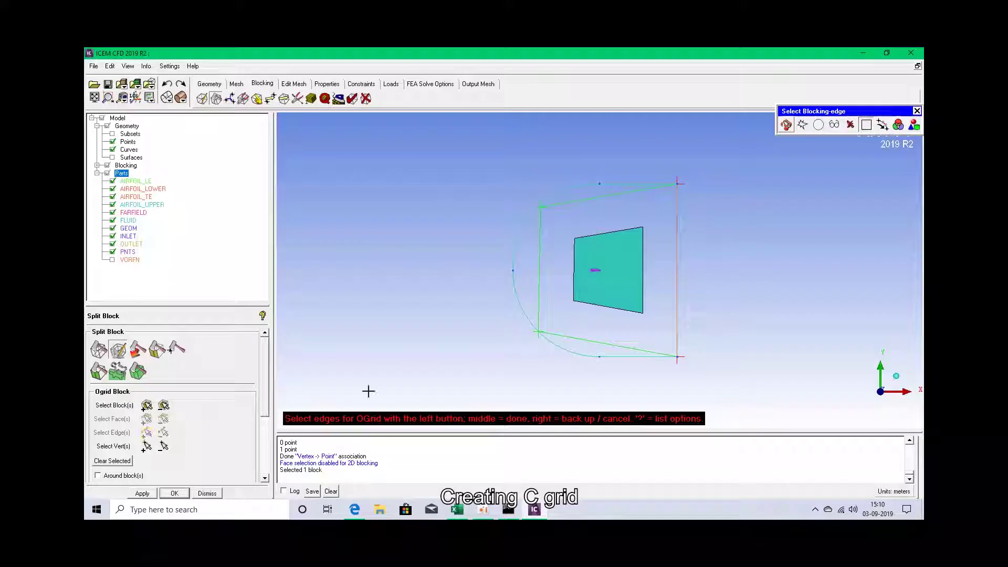
click(676, 267)
middle_click(694, 288)
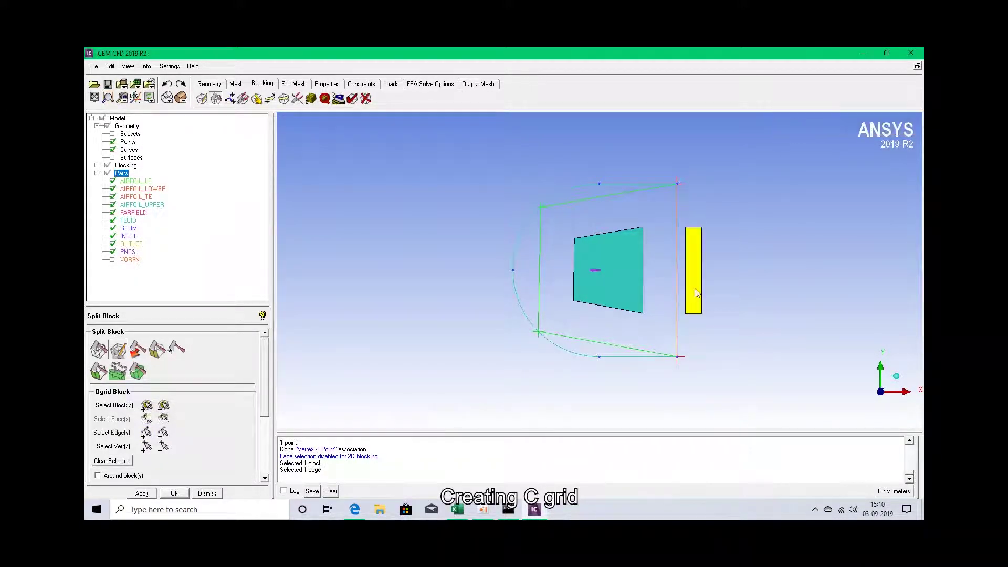
click(174, 493)
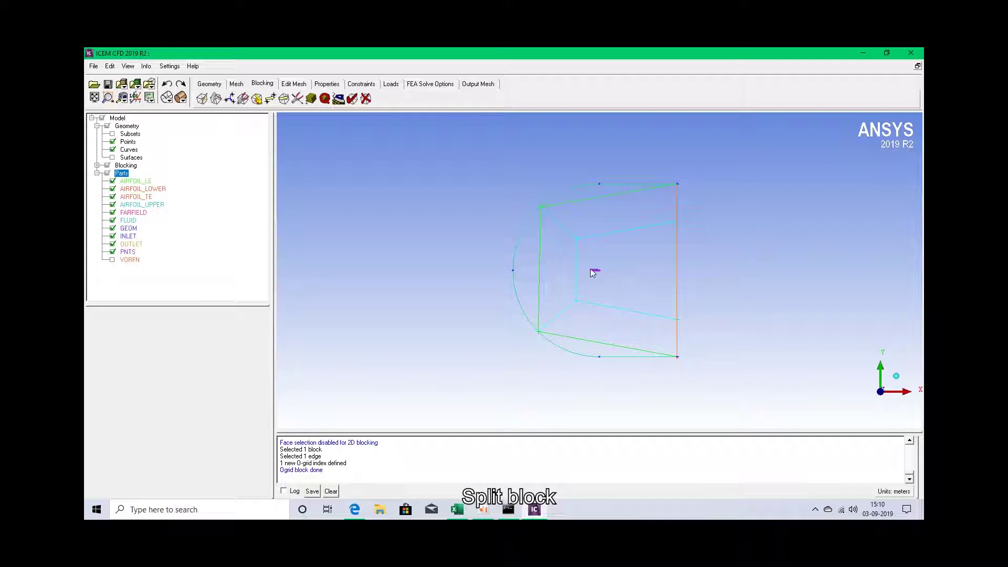
- Split the blocking vertically a little downstream of the aerofoil, slightly before the middle of the inner C-grid block's upper edge
scroll(594, 267, up, 2)
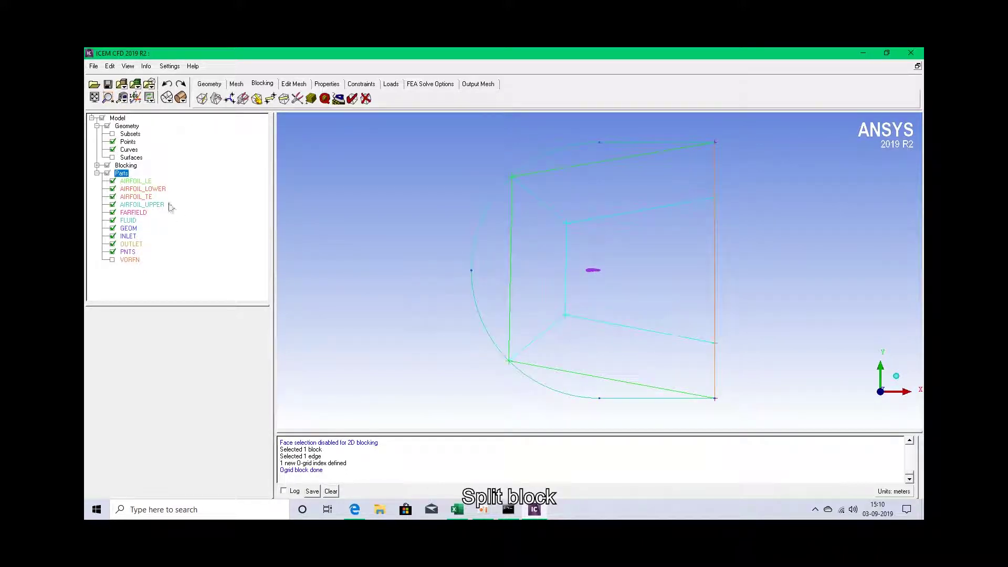
click(216, 98)
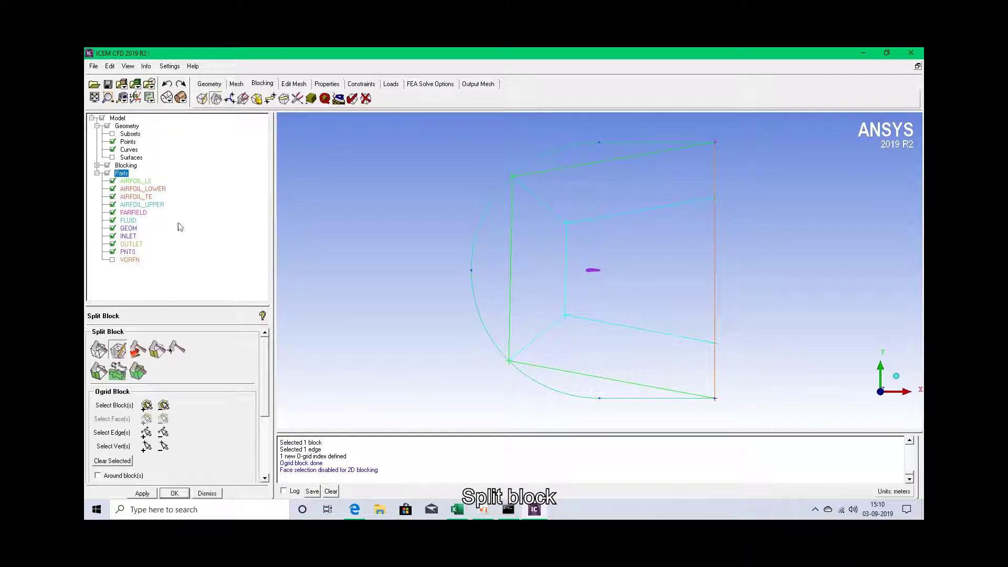
click(98, 349)
click(633, 257)
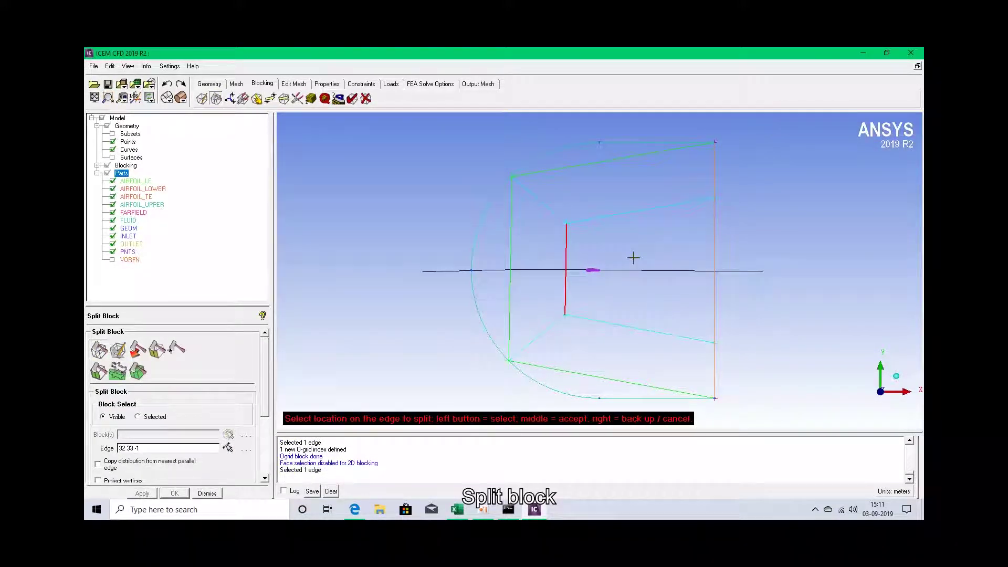
click(643, 238)
click(648, 216)
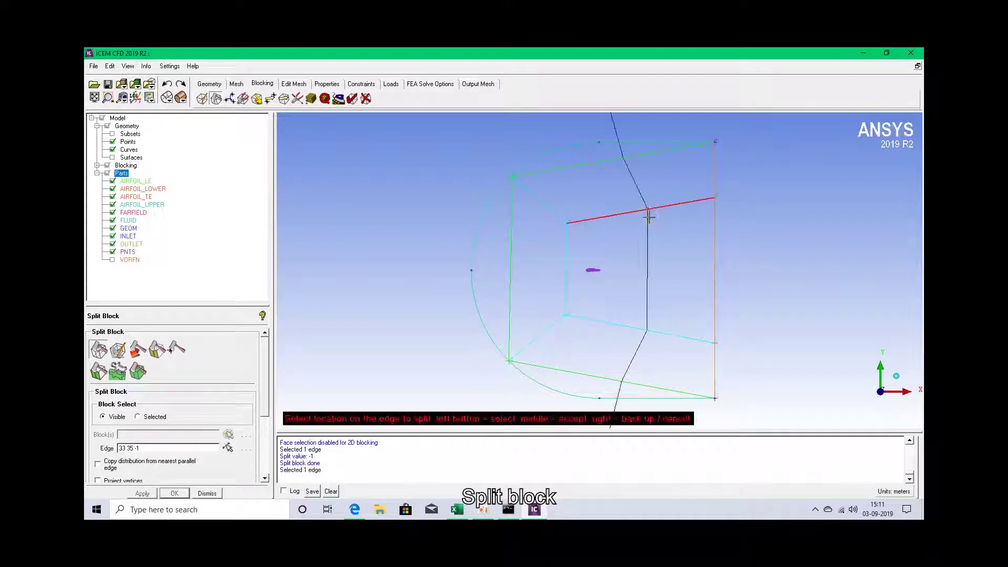
drag(648, 216, 641, 254)
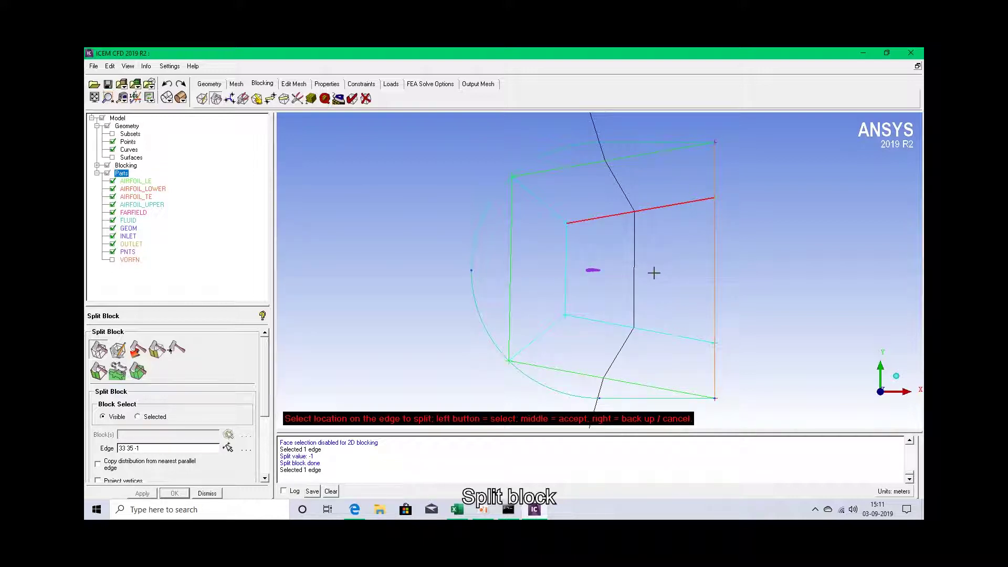
middle_click(653, 272)
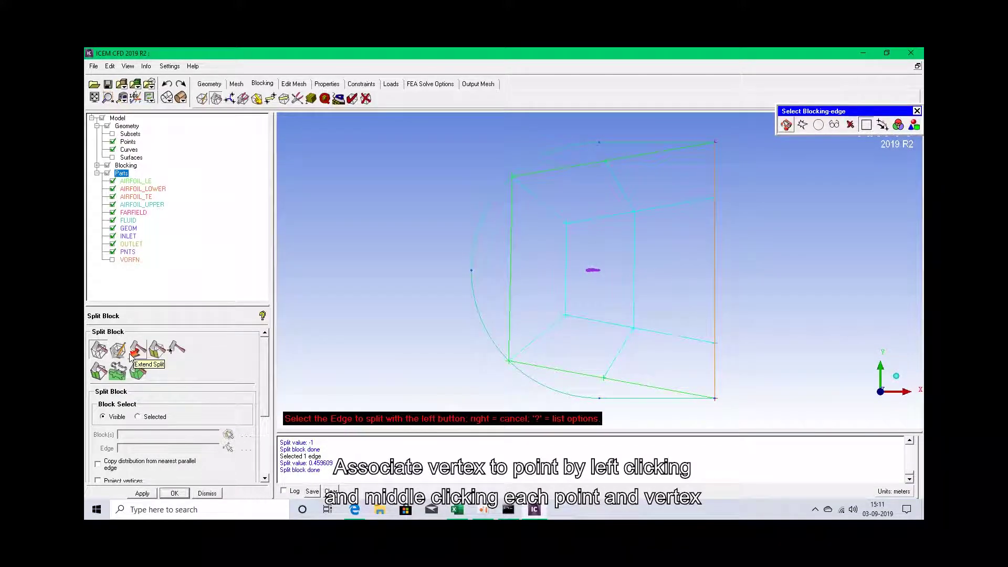
- Associate the new lower split vertex with the point where the inlet arc meets the lower farfield line
click(256, 98)
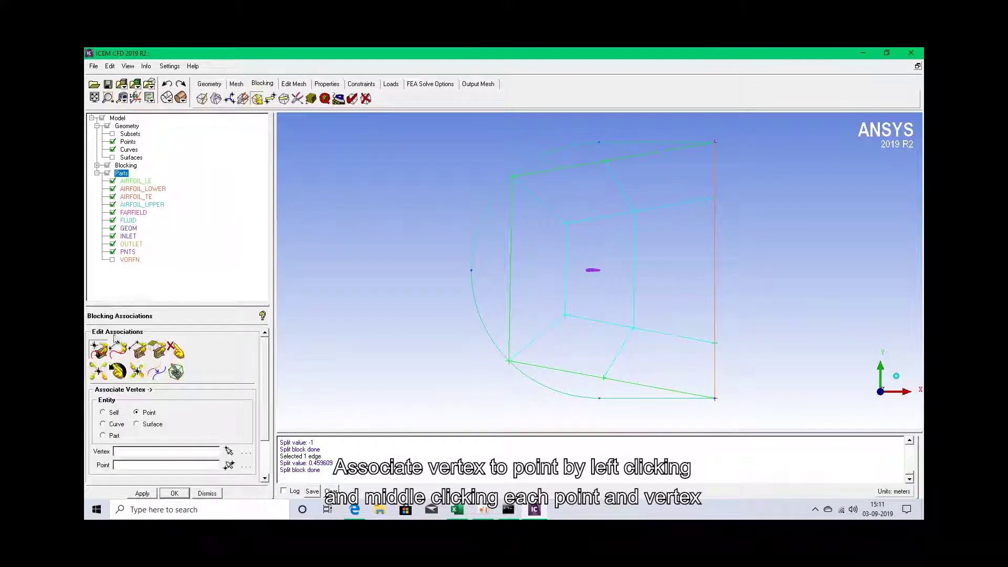
click(99, 350)
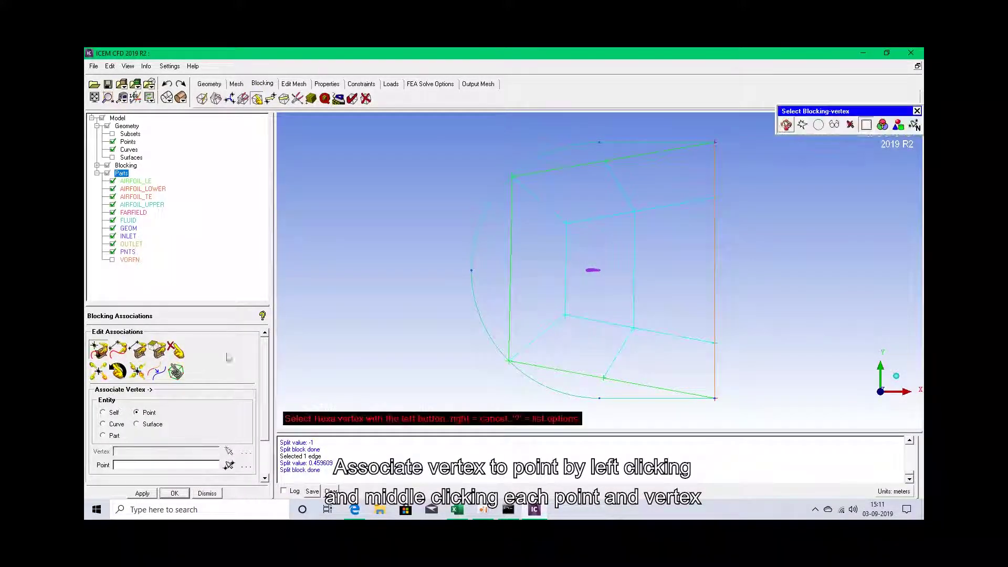
click(603, 378)
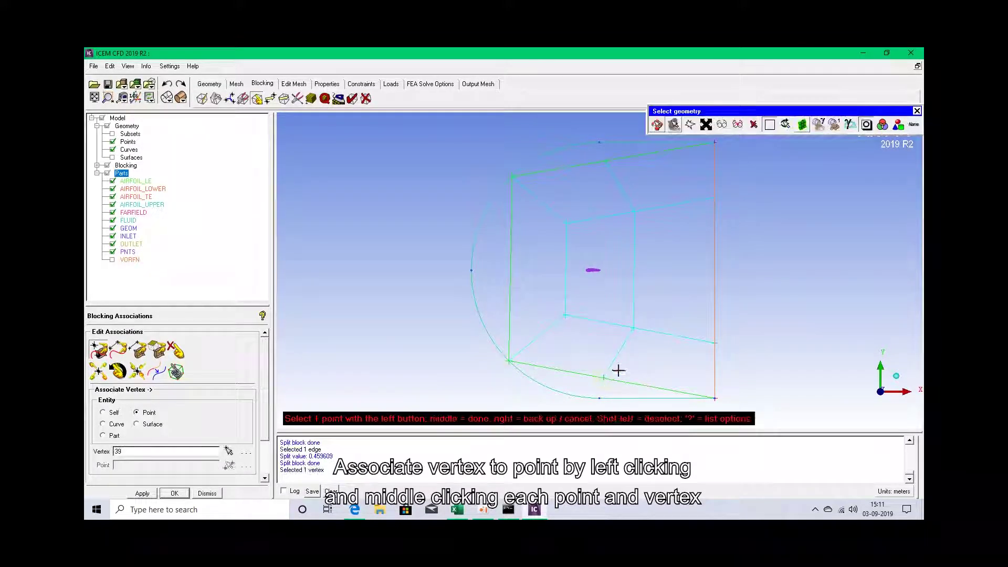
middle_click(618, 374)
click(229, 465)
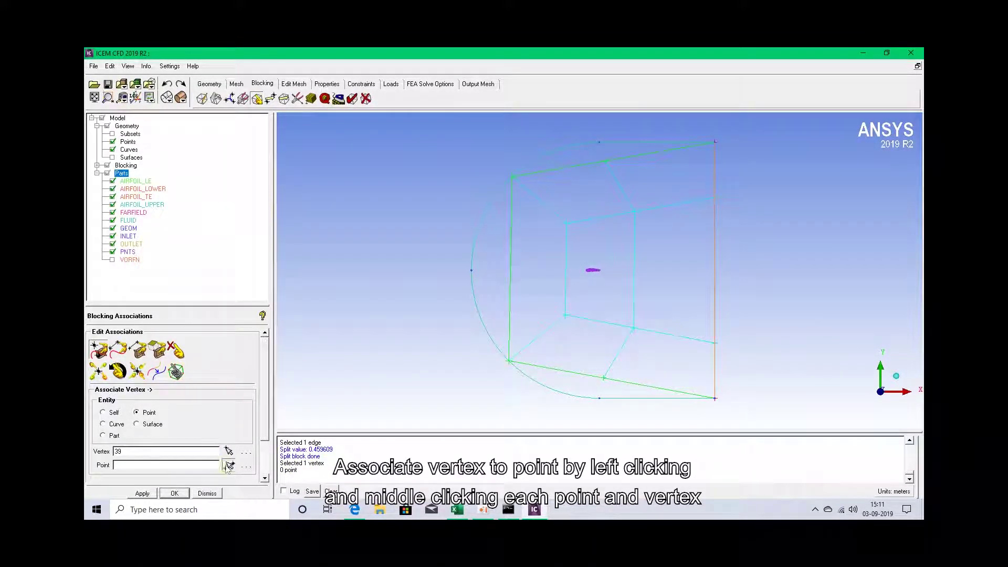
click(600, 397)
middle_click(604, 400)
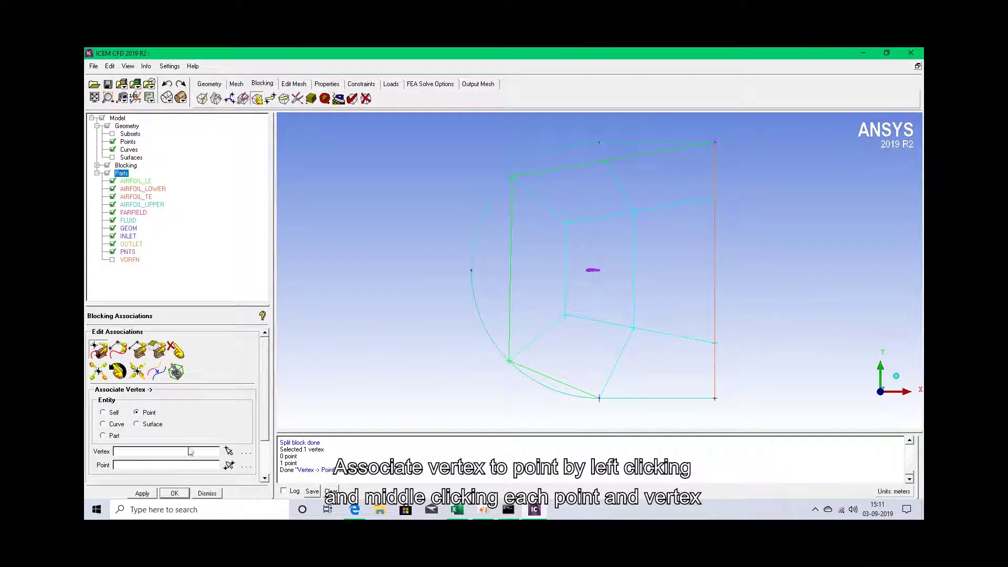
- Associate the new upper split vertex with the point where the inlet arc meets the upper farfield line
click(229, 450)
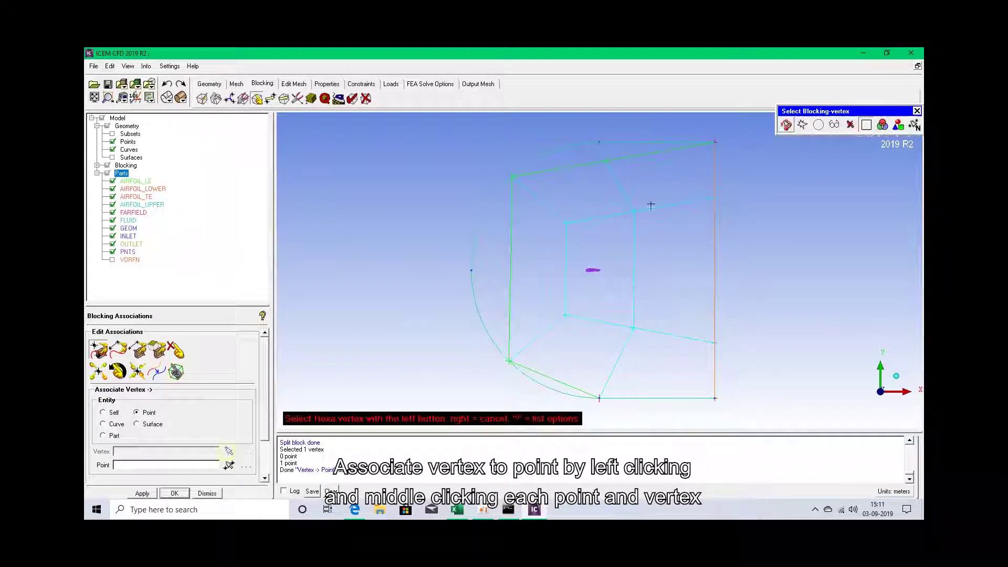
click(606, 161)
middle_click(606, 162)
middle_click(546, 134)
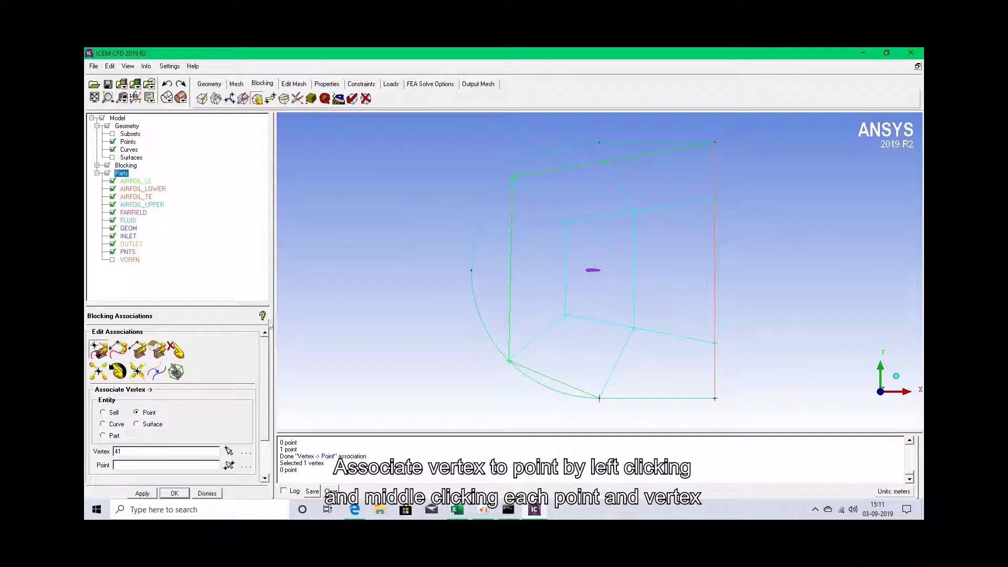
click(228, 465)
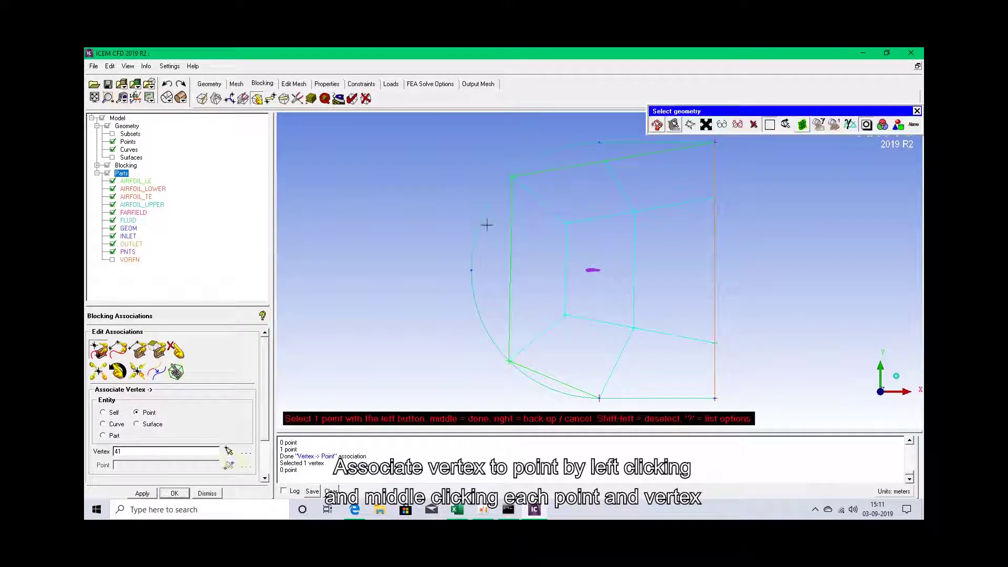
click(598, 142)
middle_click(592, 138)
middle_click(575, 130)
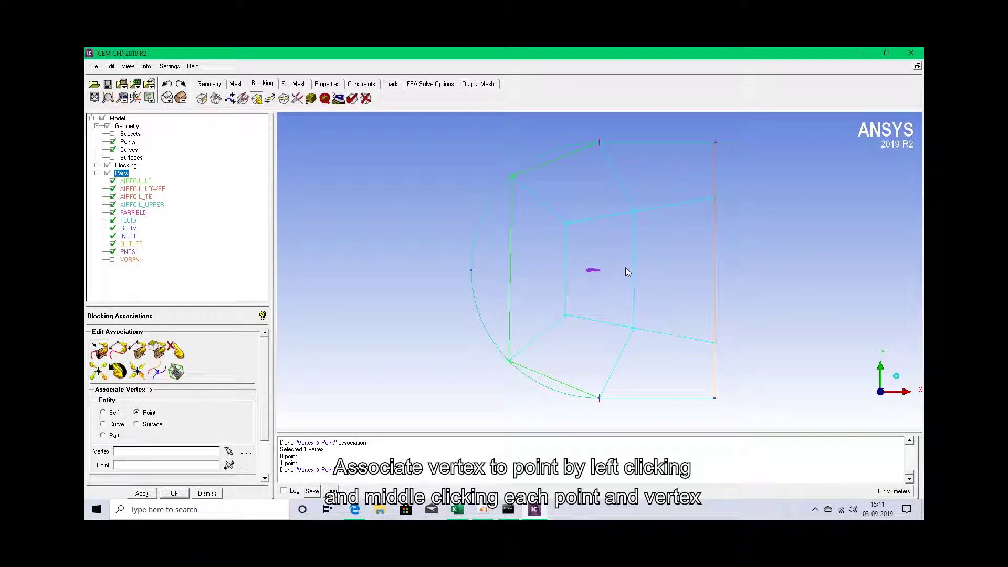
- Associate the upper, upstream and lower edges of the inner block around the aerofoil with the three aerofoil curves: upper, lower and leading edge
scroll(610, 269, up, 5)
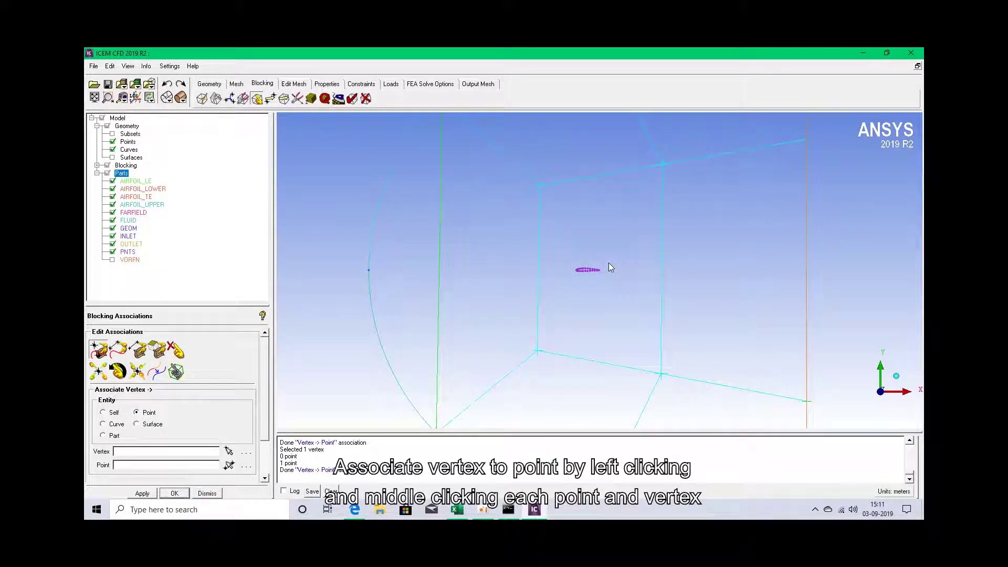
scroll(609, 264, up, 3)
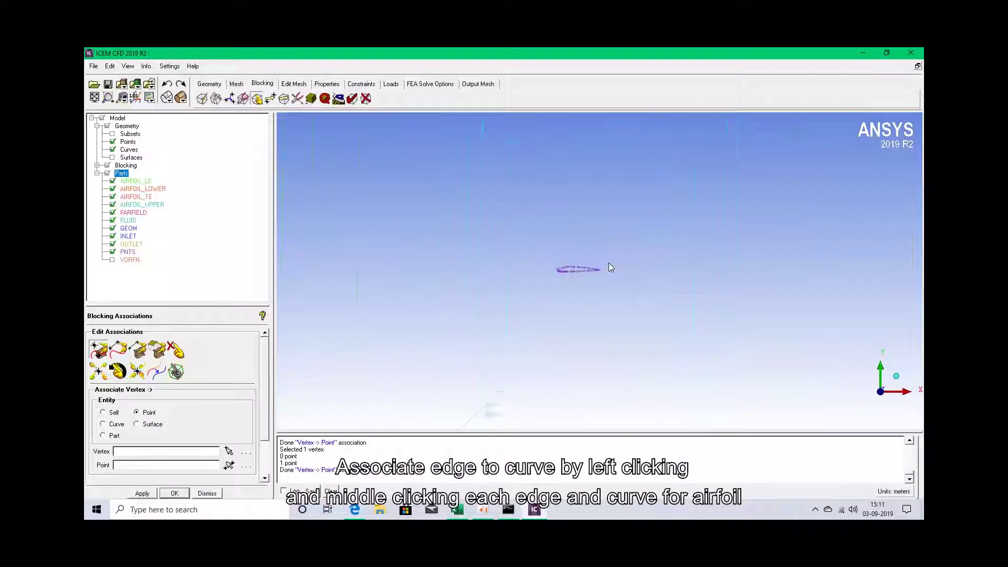
click(118, 349)
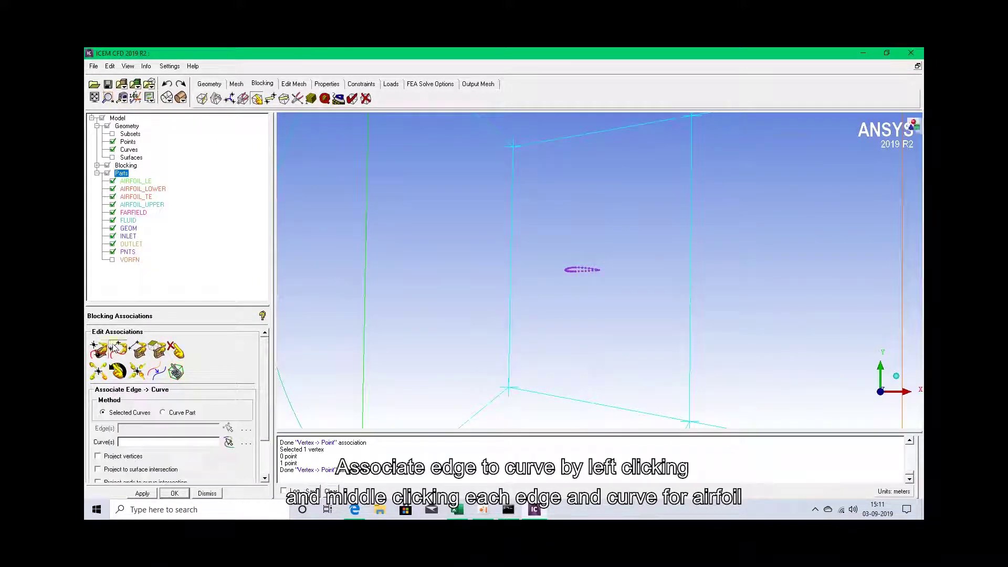
click(559, 138)
click(508, 233)
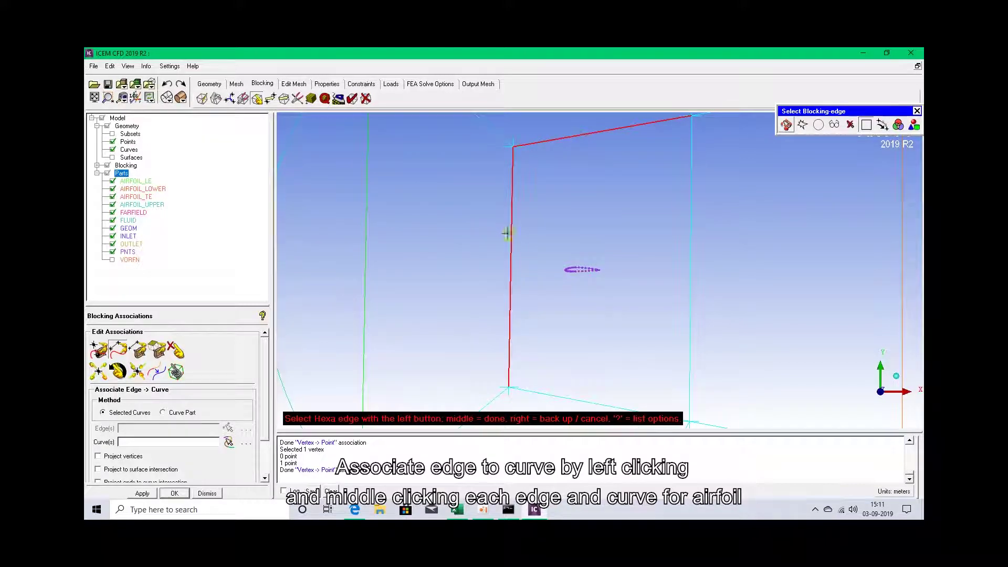
click(539, 389)
middle_click(554, 286)
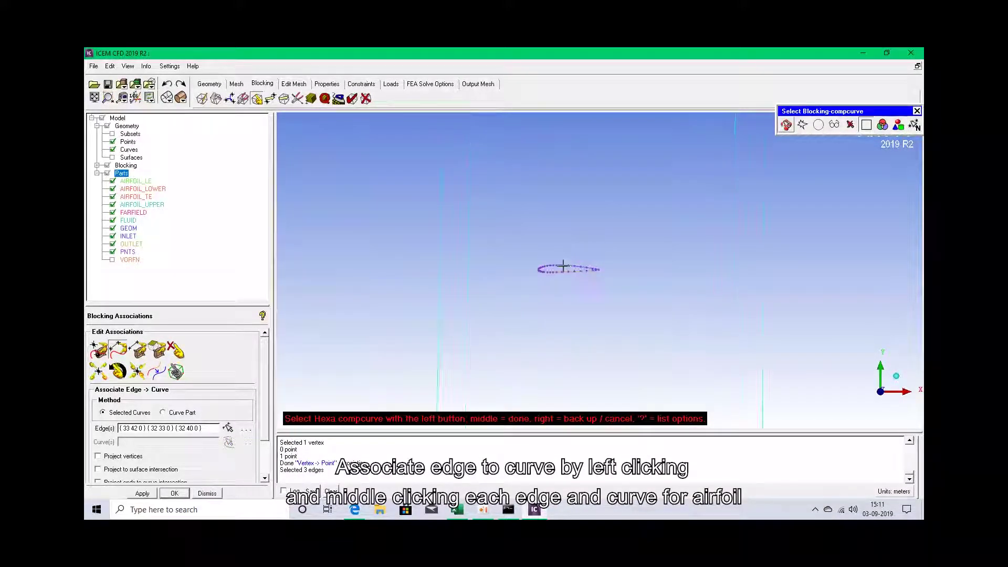
click(562, 266)
scroll(563, 266, up, 2)
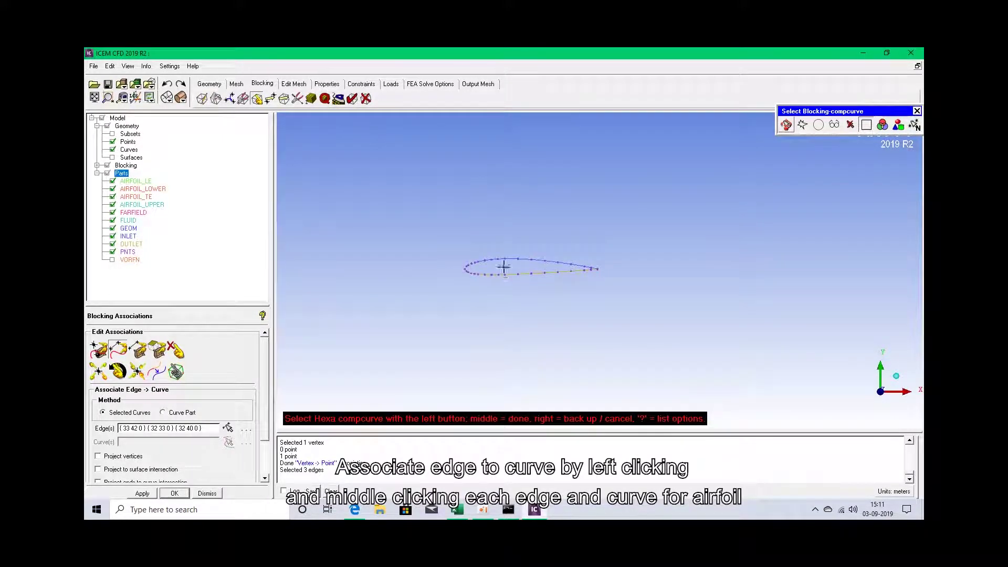
scroll(503, 265, up, 3)
scroll(504, 266, up, 2)
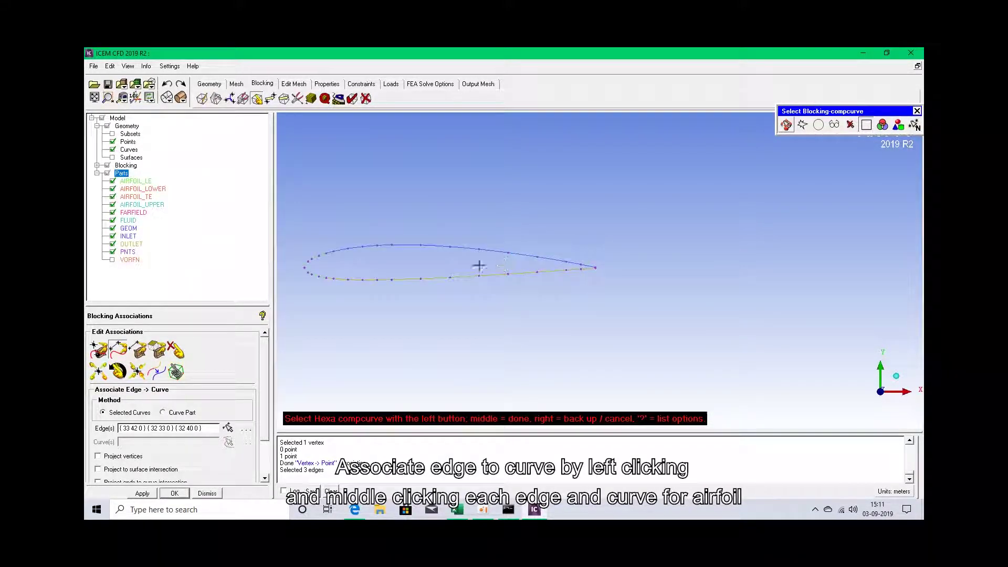
click(392, 278)
click(310, 260)
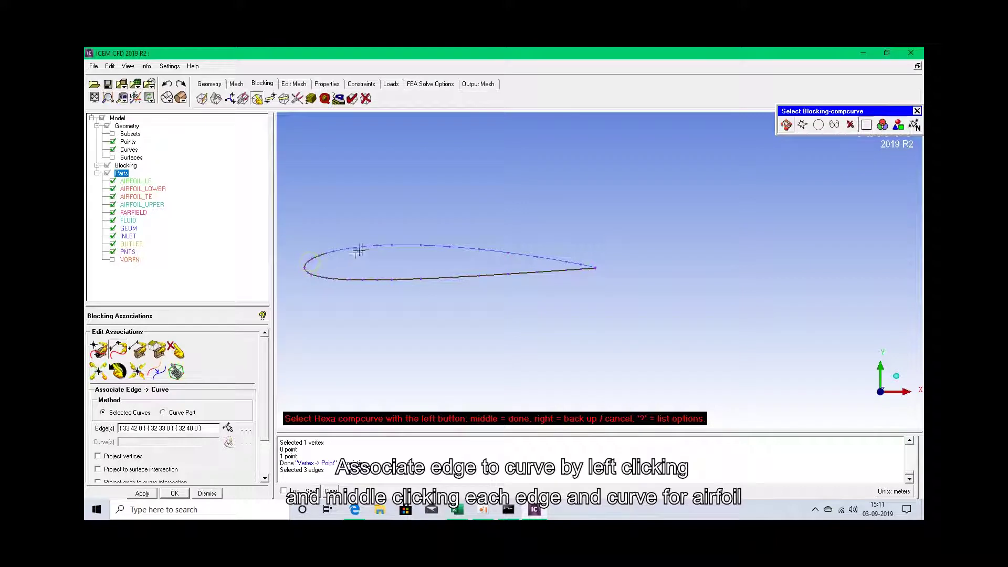
click(371, 245)
middle_click(529, 204)
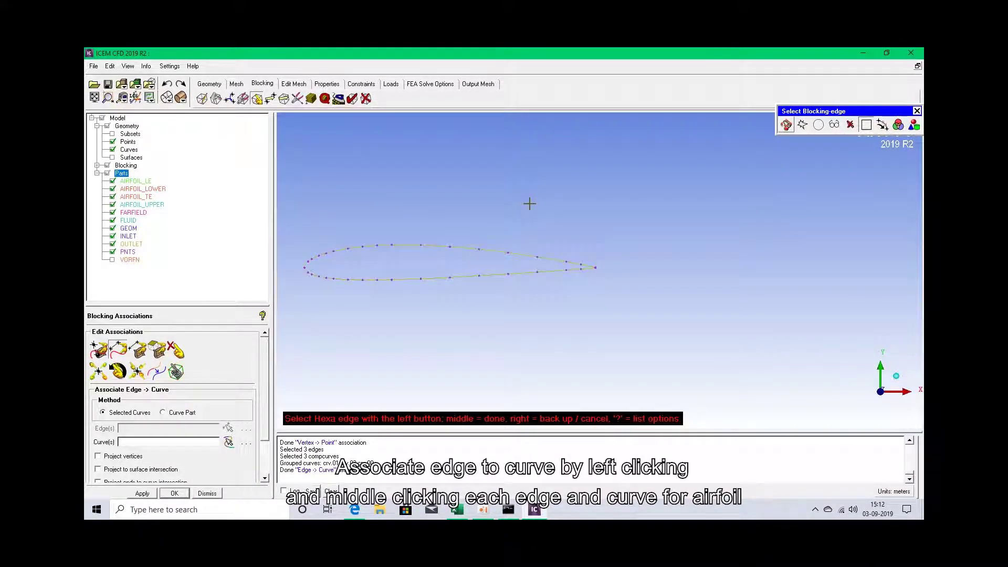
- Move the inner block's four vertices onto the aerofoil, two near the leading edge and two at the trailing edge
scroll(568, 221, down, 4)
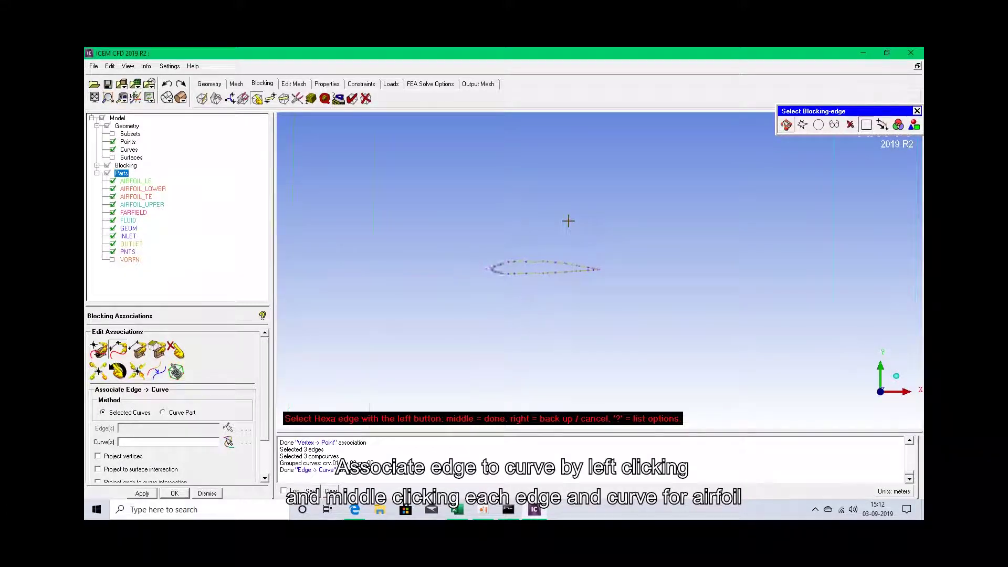
key(Left)
key(Left)
key(Left)
key(Left)
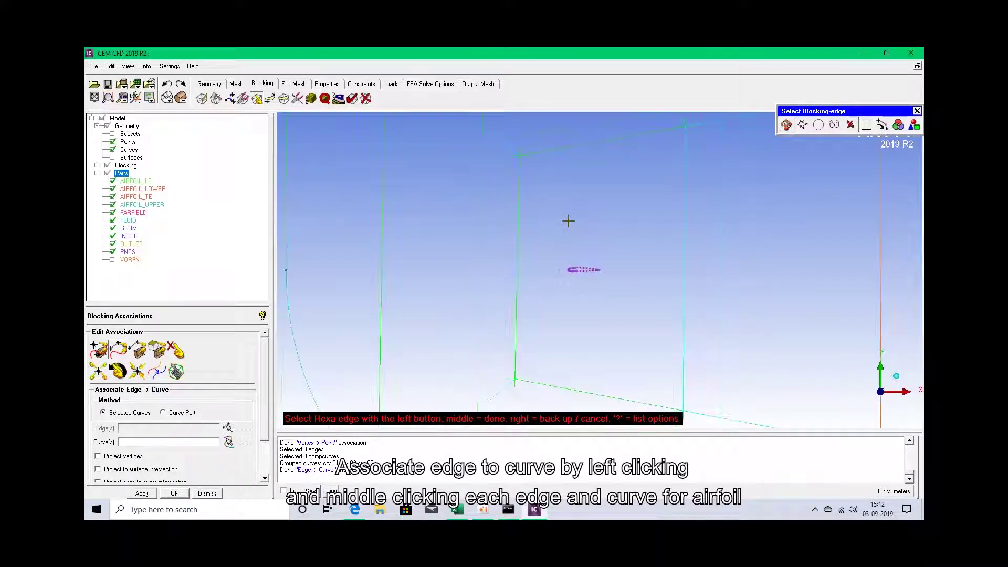
click(269, 100)
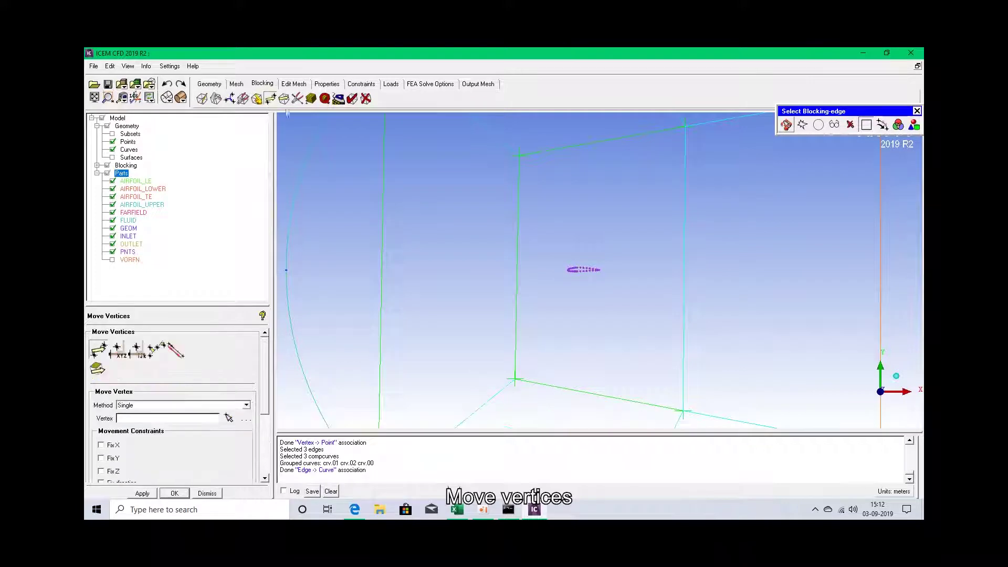
click(97, 349)
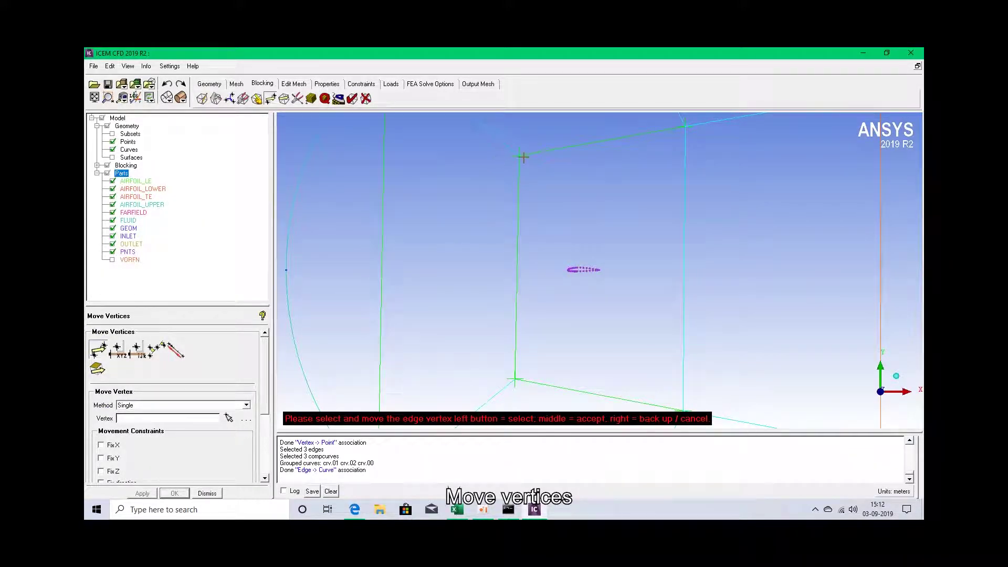
drag(520, 157, 679, 128)
drag(513, 380, 669, 385)
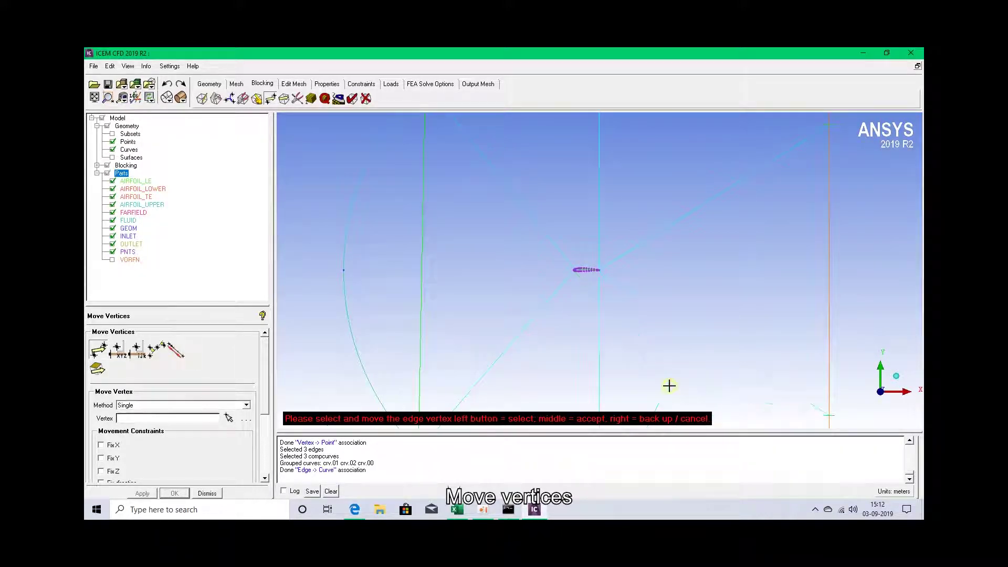
- Position the two downstream block vertices at the upper and lower corners of the blunt trailing edge, without crossing any edges
scroll(611, 279, up, 5)
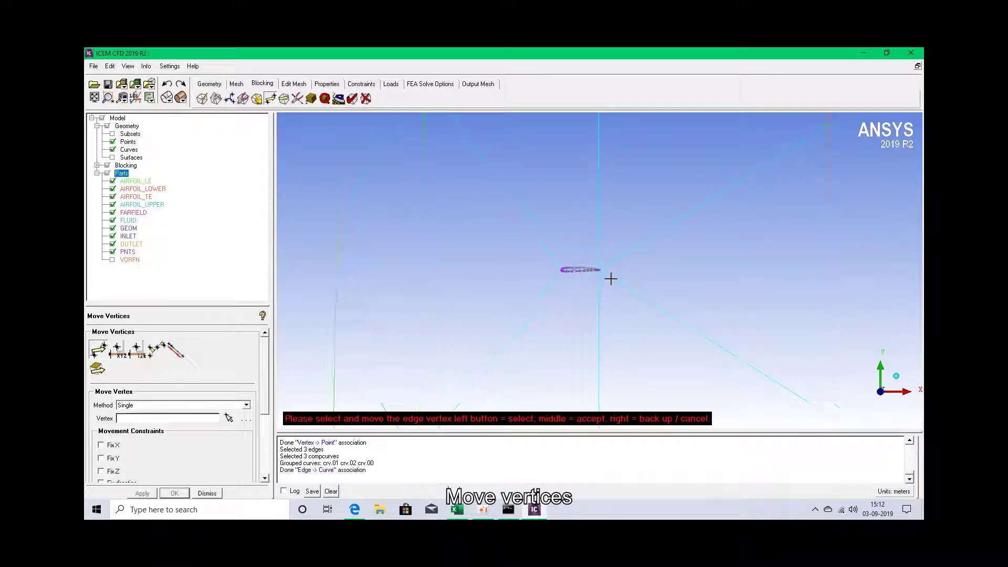
scroll(610, 279, up, 5)
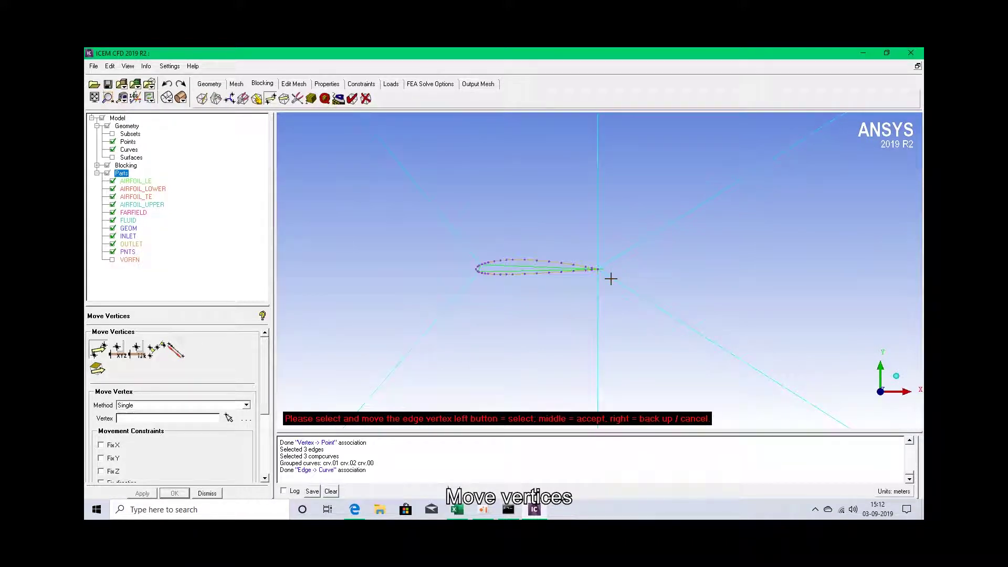
scroll(588, 258, up, 4)
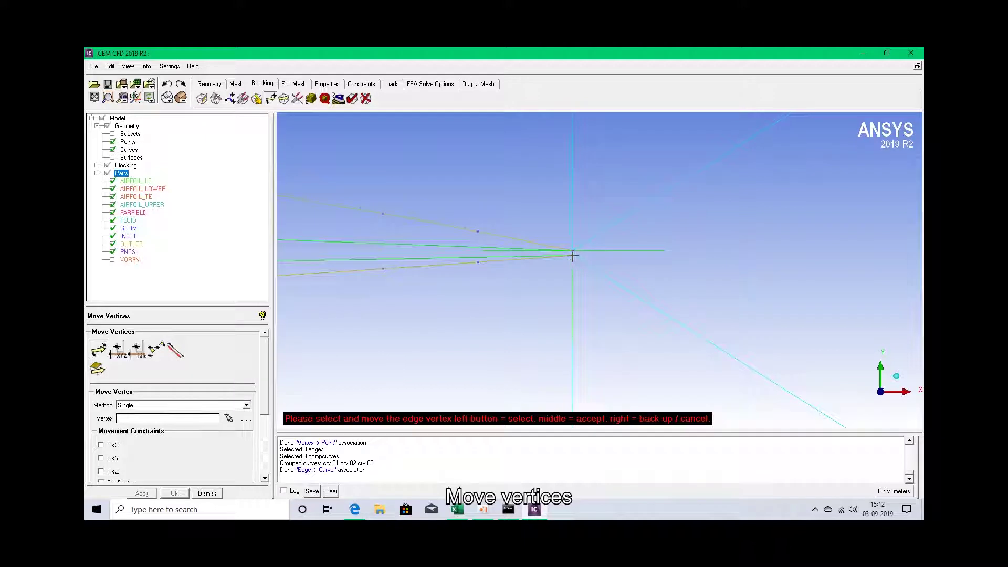
scroll(572, 255, up, 4)
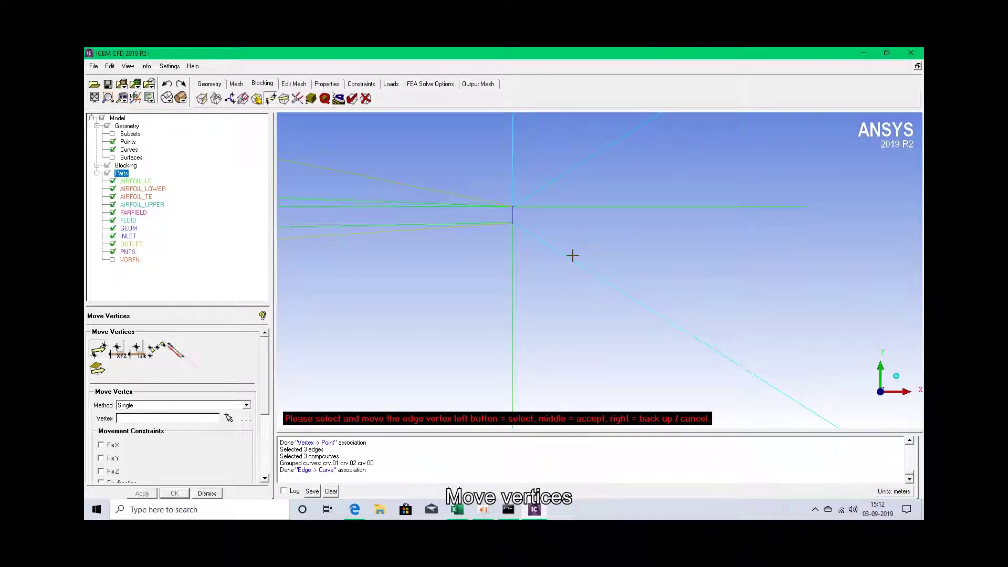
scroll(572, 255, up, 1)
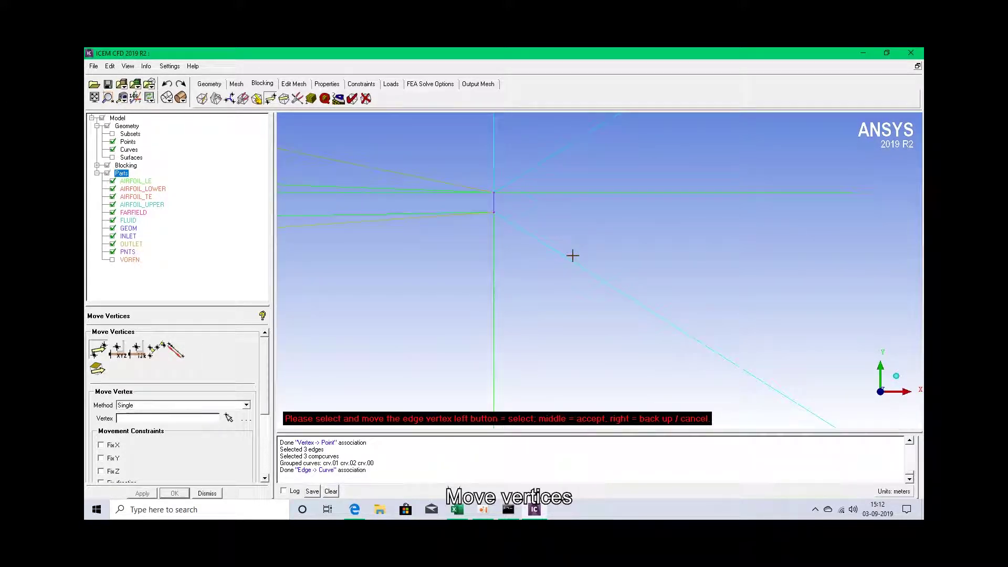
scroll(572, 256, up, 1)
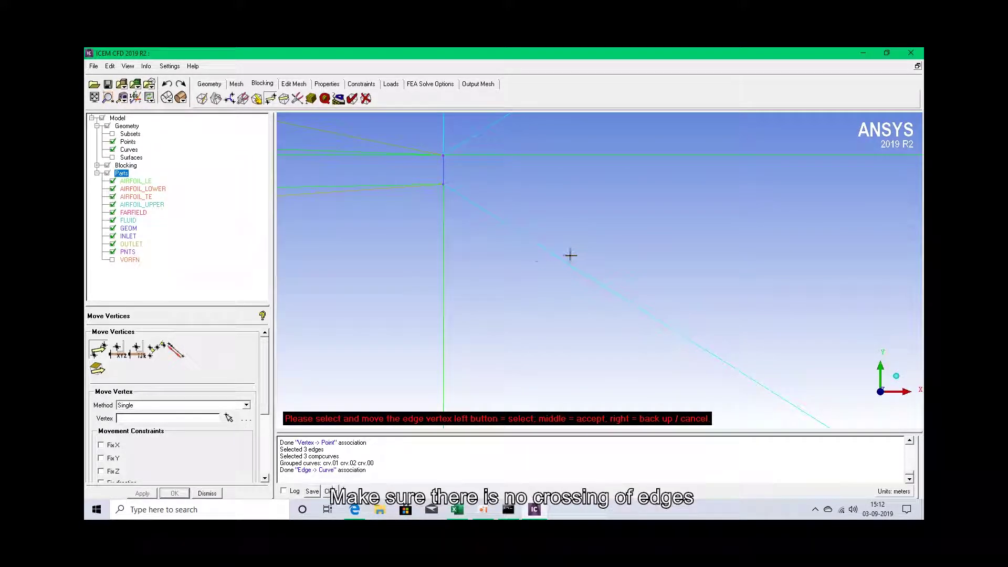
scroll(414, 197, down, 3)
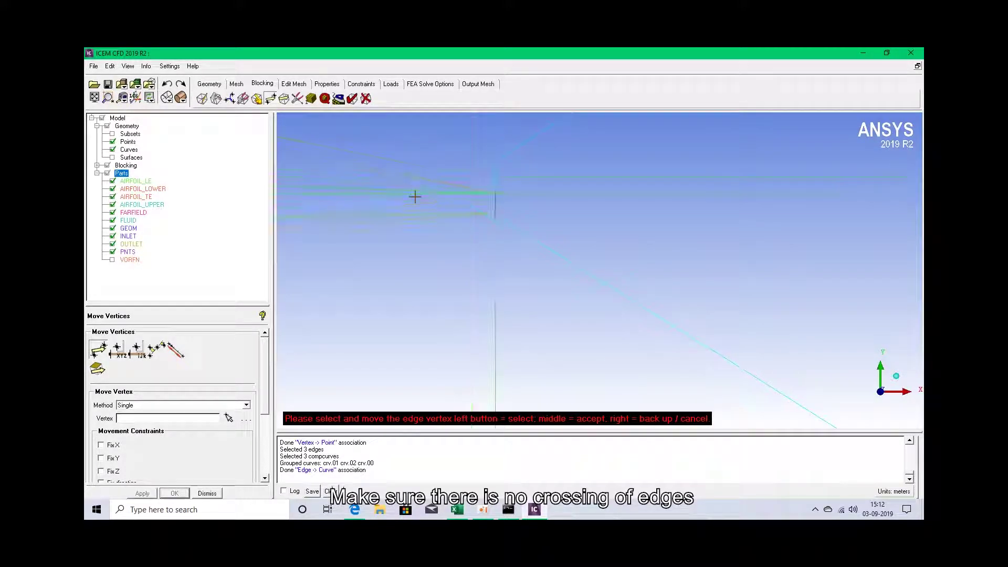
scroll(415, 197, down, 1)
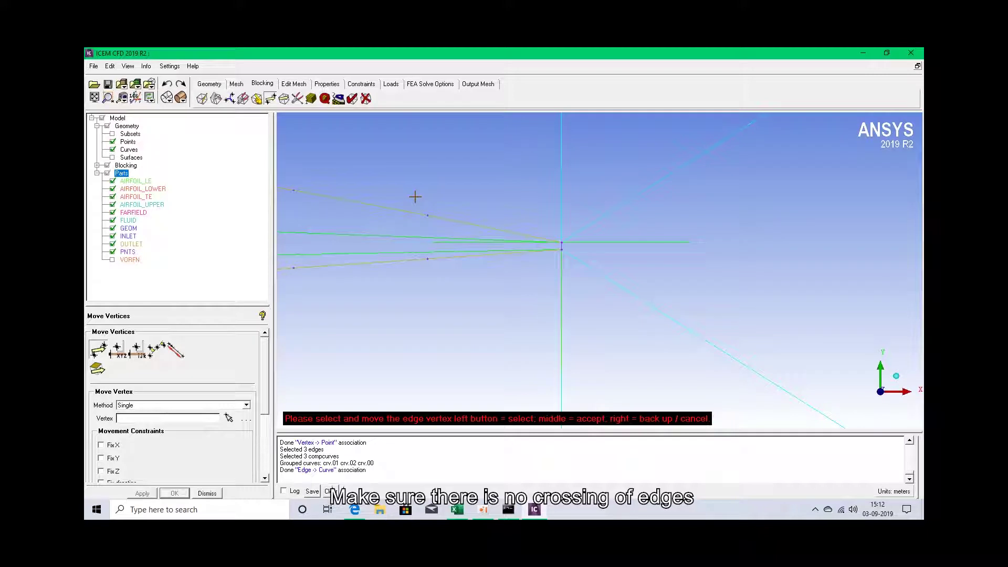
scroll(536, 268, up, 2)
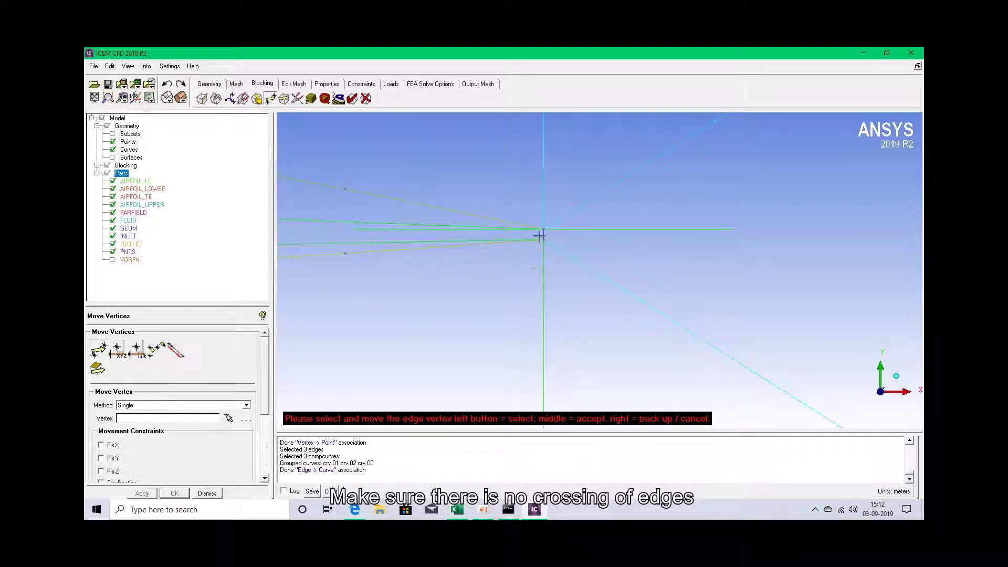
scroll(540, 237, up, 3)
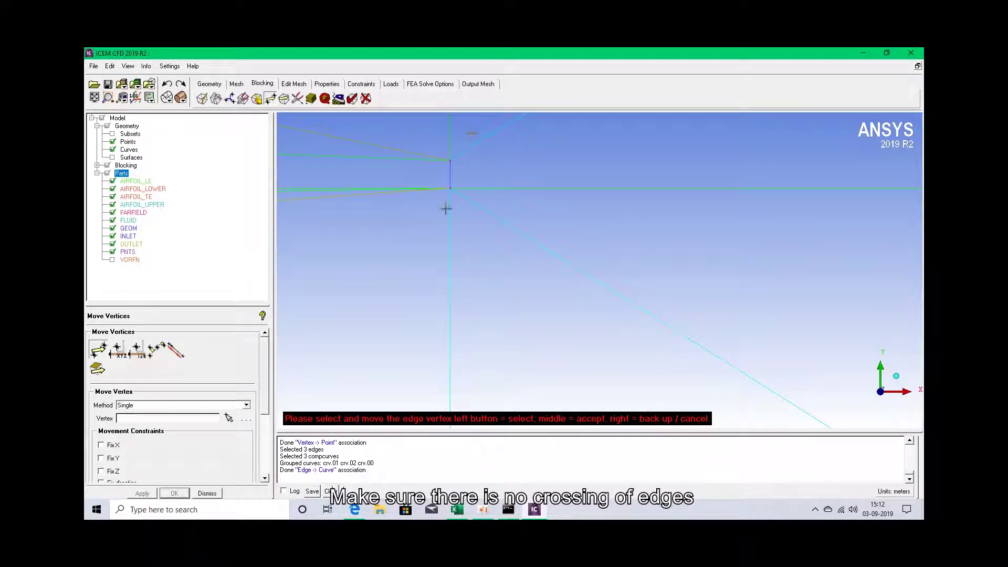
scroll(445, 209, down, 3)
scroll(445, 208, up, 4)
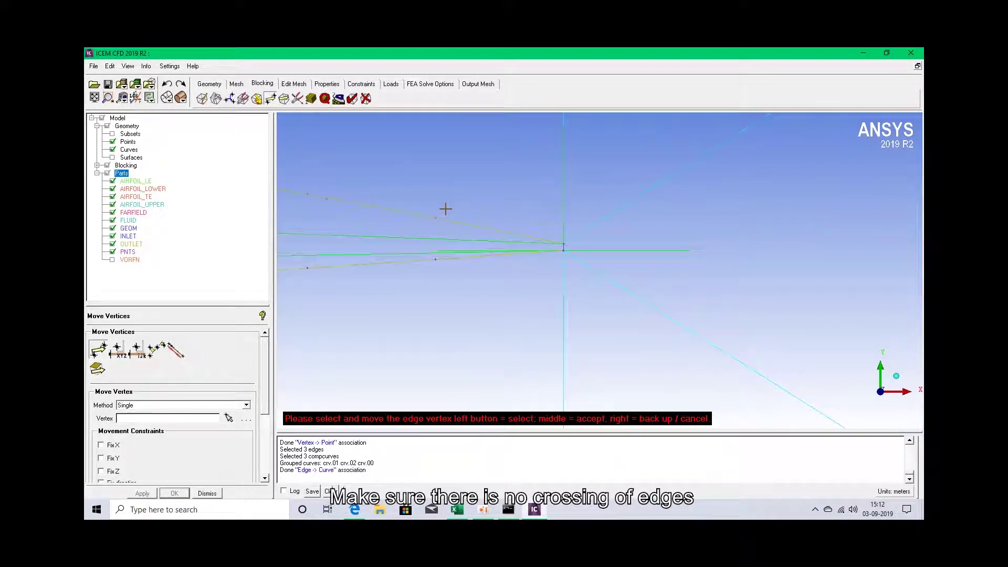
scroll(445, 209, down, 5)
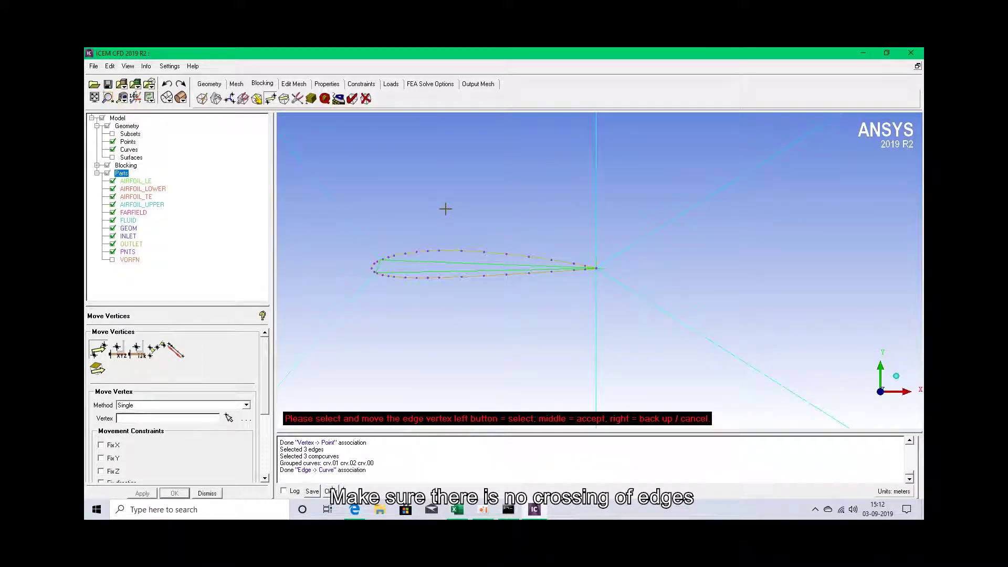
scroll(445, 209, up, 1)
scroll(445, 209, up, 4)
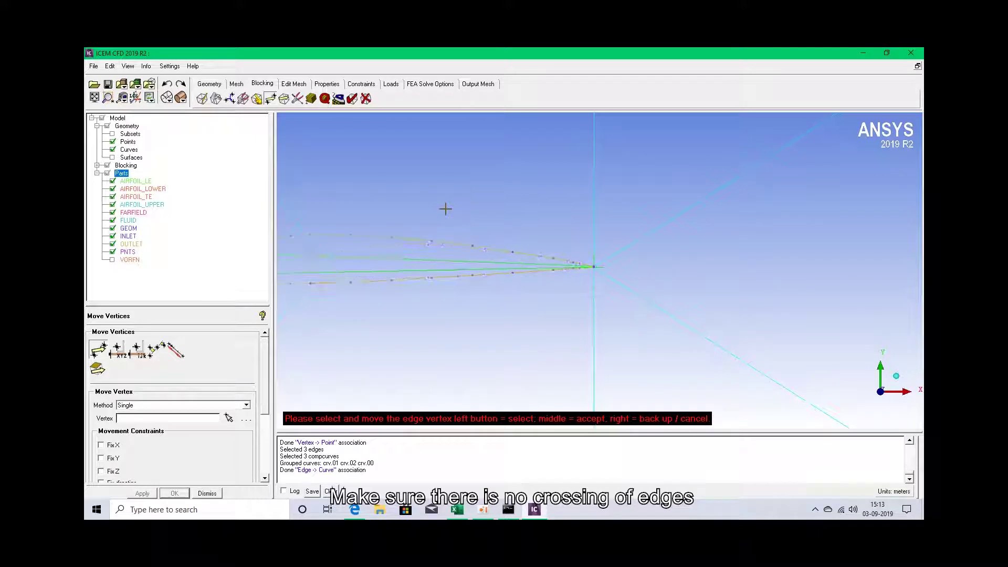
scroll(445, 209, up, 4)
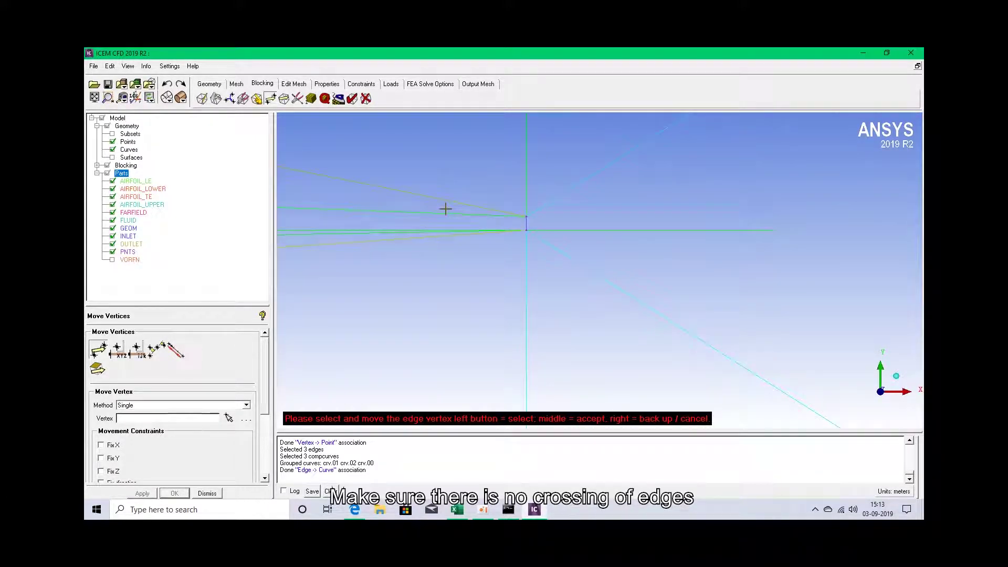
scroll(445, 208, up, 1)
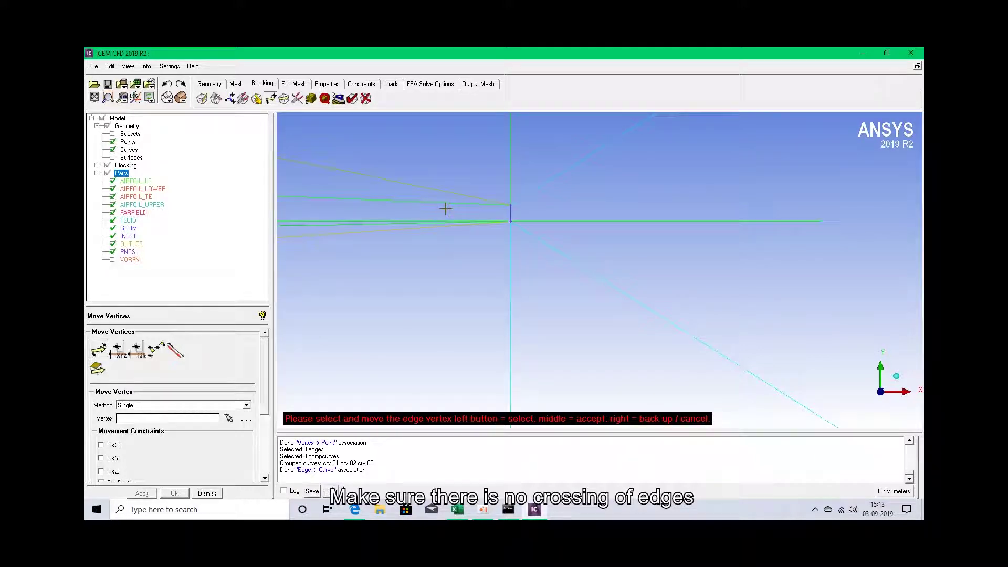
mouse_move(511, 205)
mouse_down()
mouse_move(519, 223)
mouse_move(522, 204)
mouse_up()
- Associate the short block edge at the blunt trailing edge with the trailing-edge curve
click(256, 98)
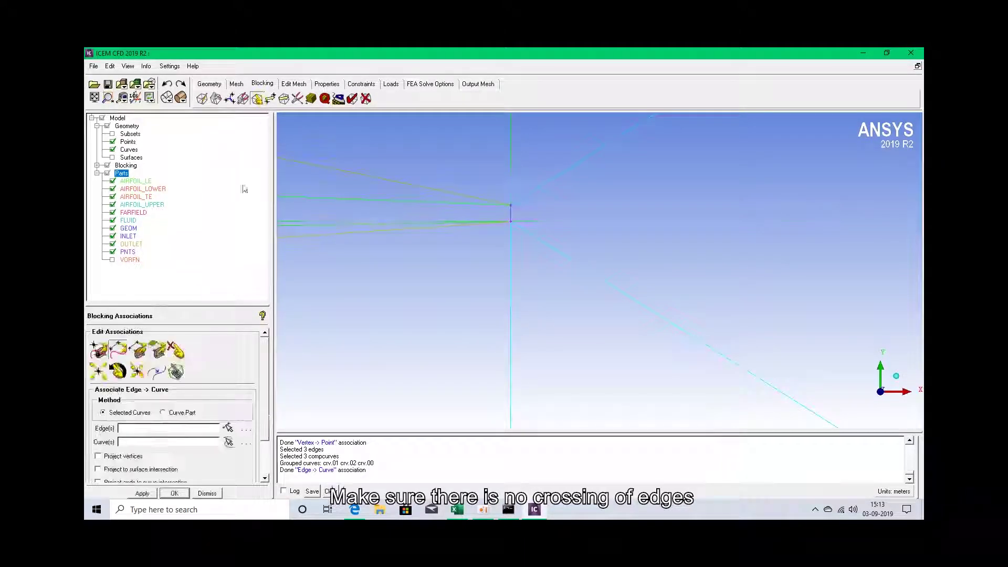
click(118, 351)
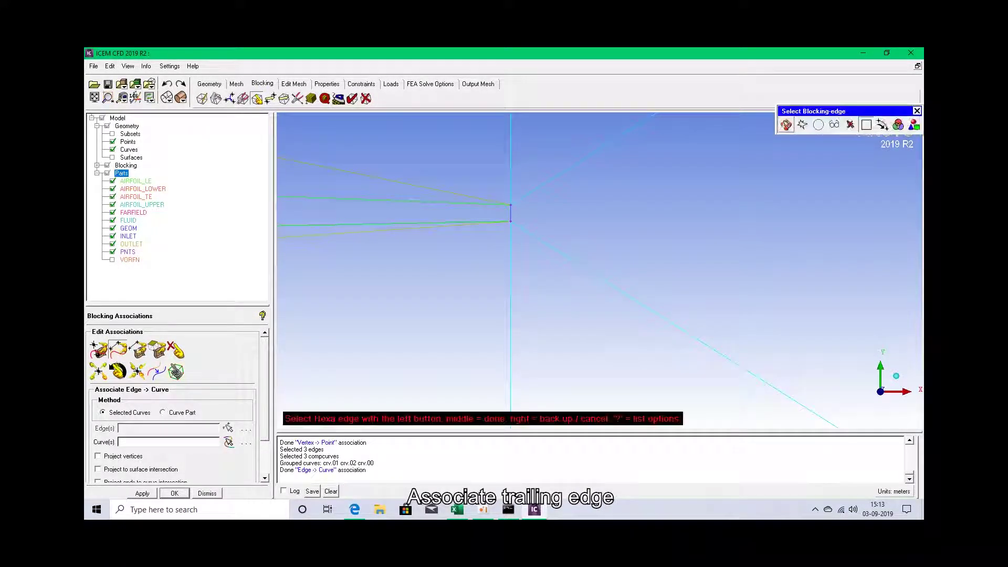
click(513, 215)
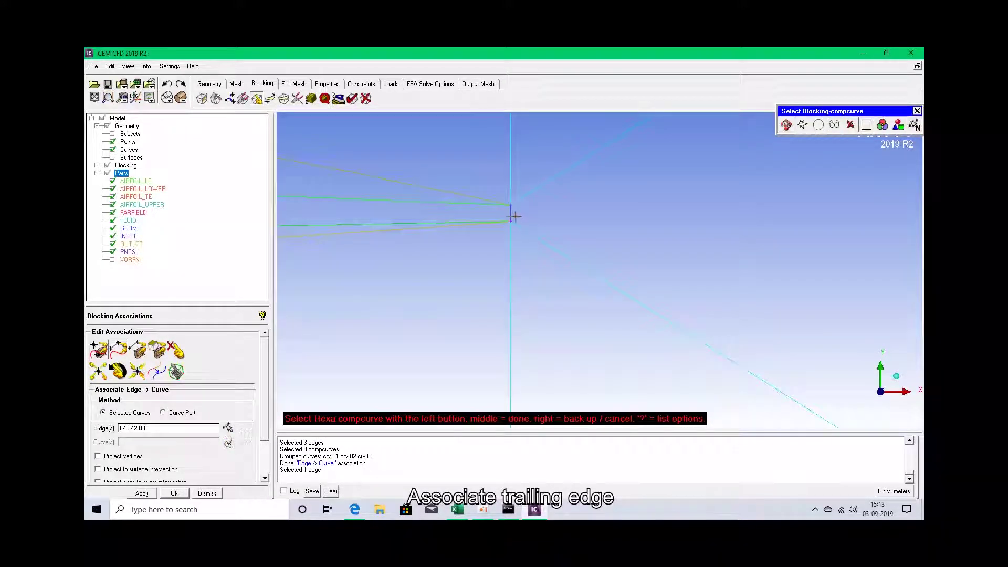
click(513, 215)
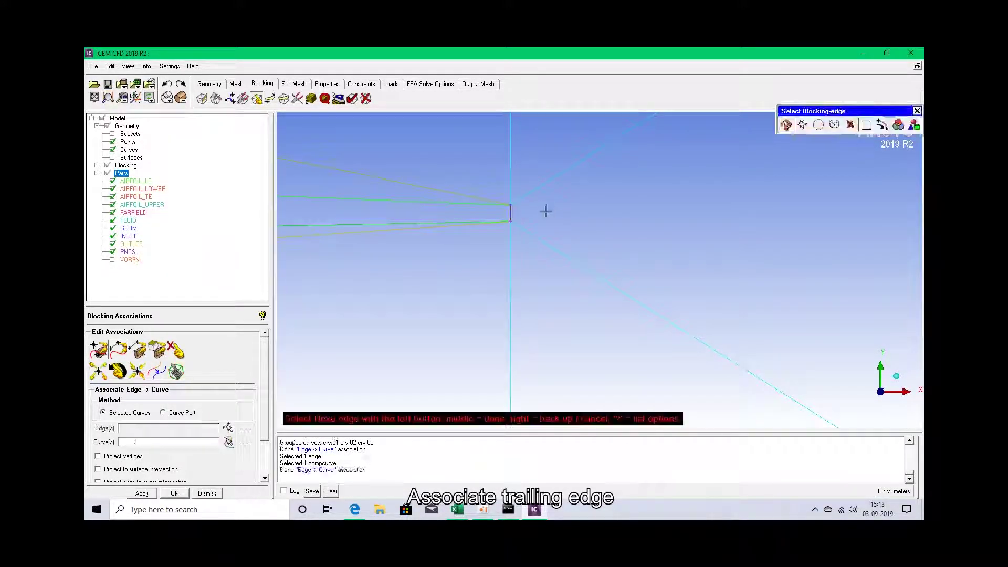
scroll(495, 228, down, 5)
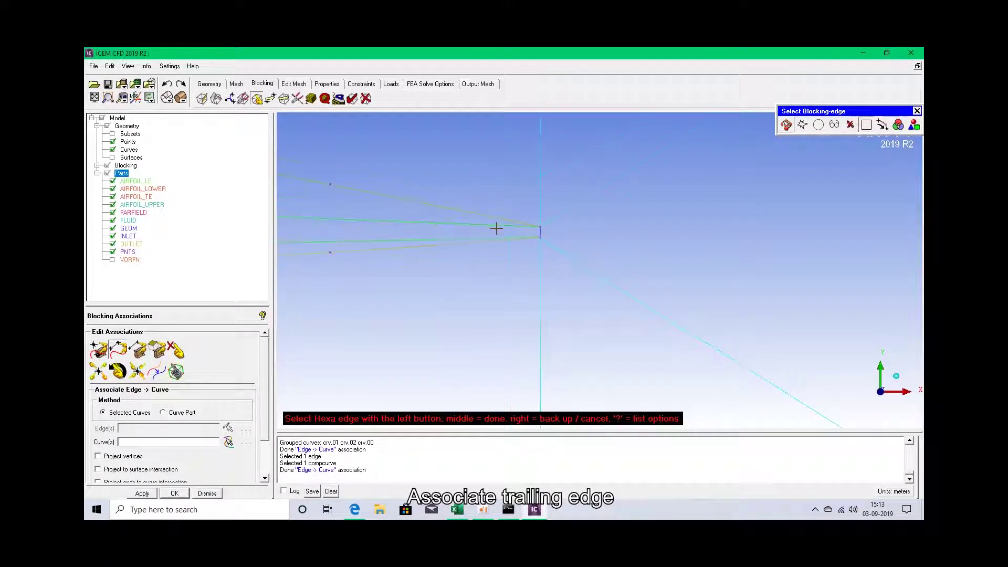
scroll(496, 228, down, 3)
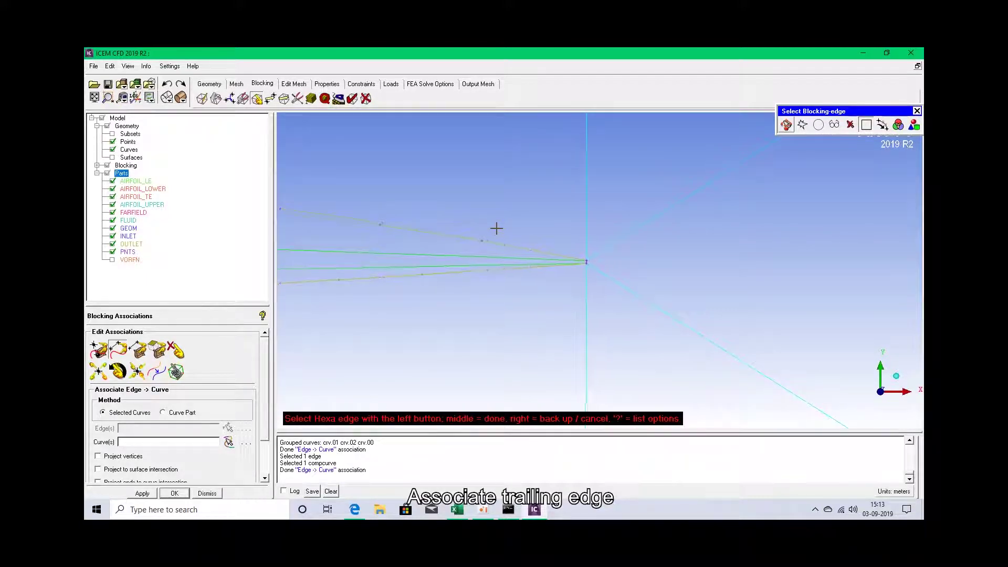
- Move the inner block's upper and lower leading-edge vertices a little downstream along the aerofoil so they line up vertically
scroll(496, 228, down, 4)
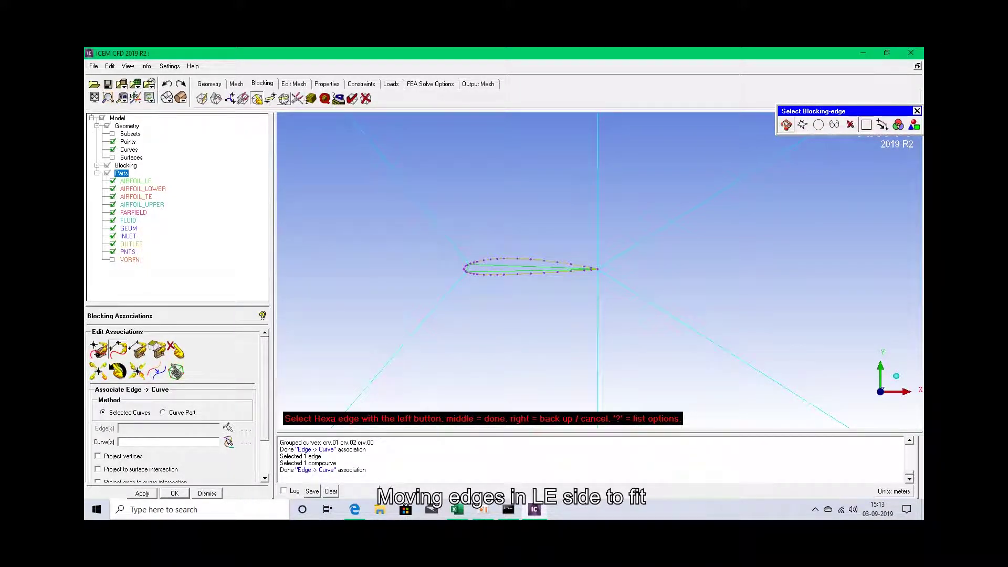
click(257, 98)
scroll(469, 278, up, 3)
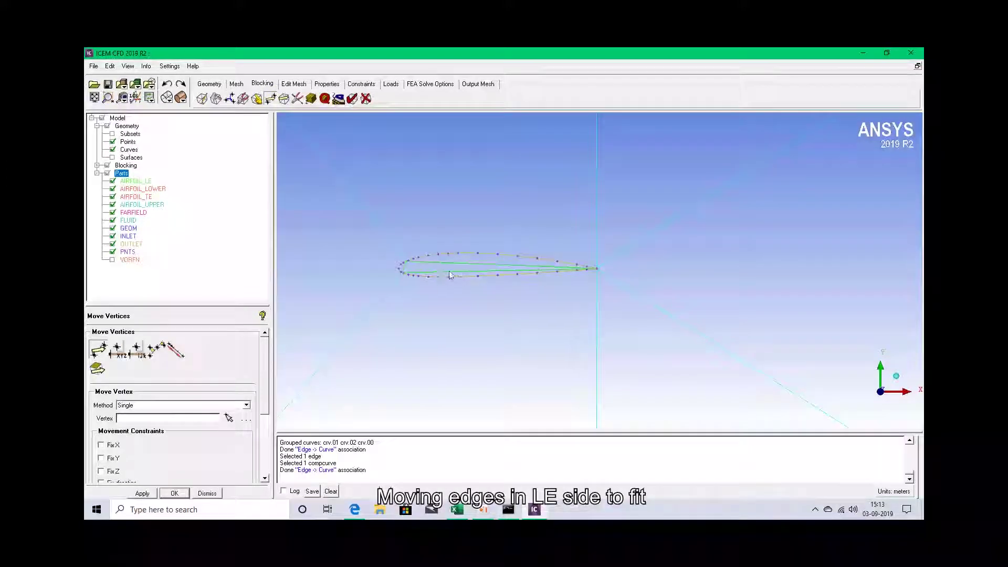
drag(411, 267, 325, 272)
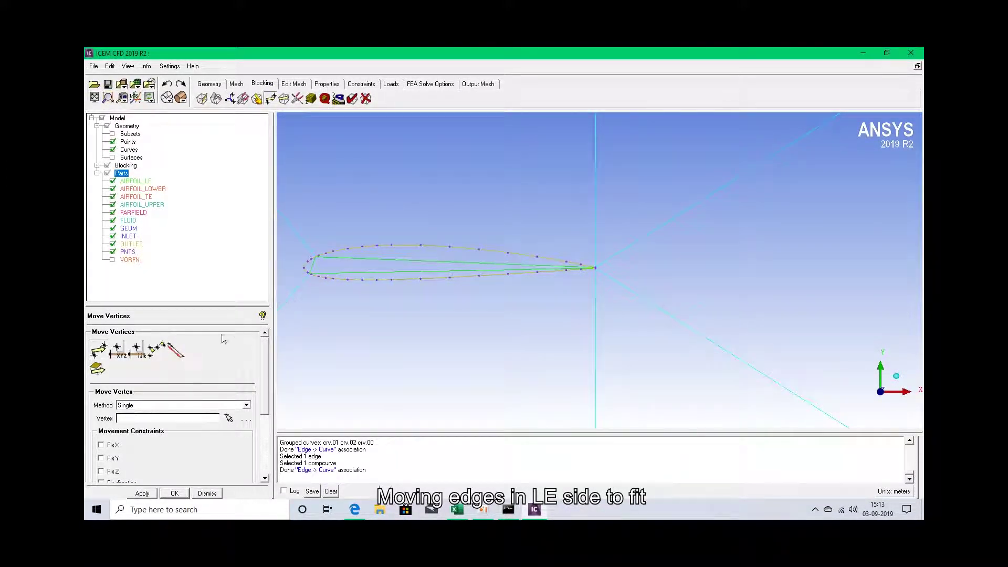
click(100, 352)
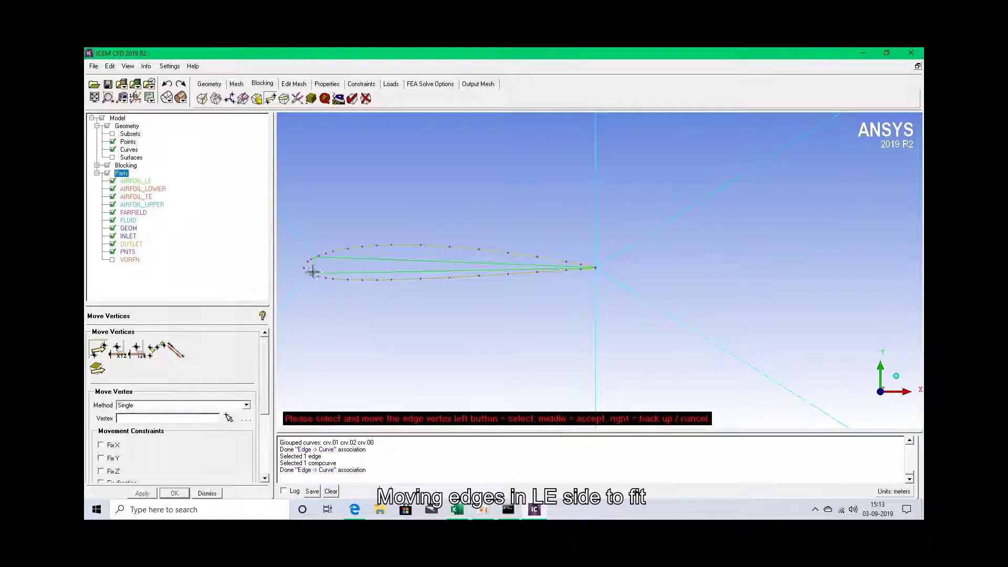
drag(309, 278, 329, 239)
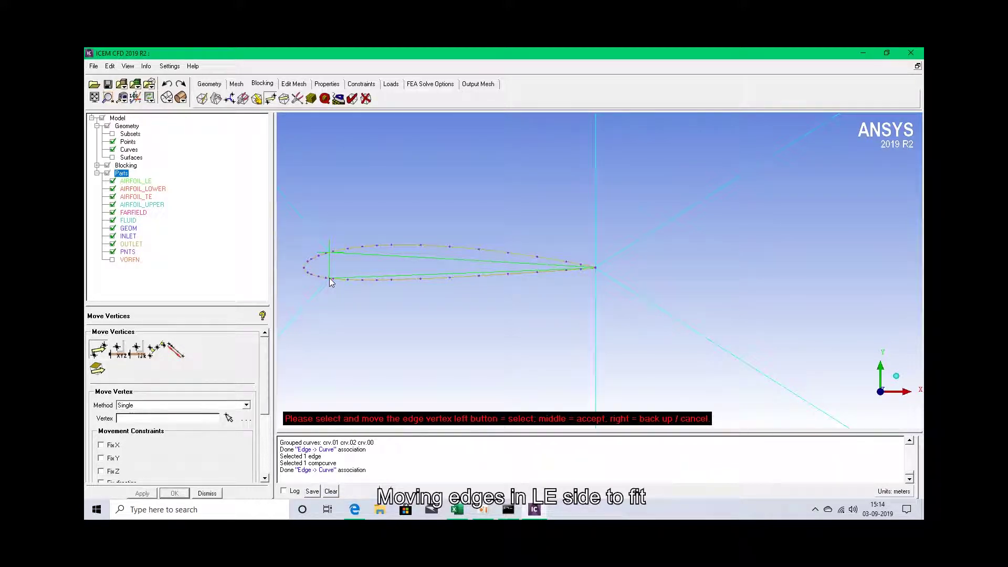
middle_click(398, 307)
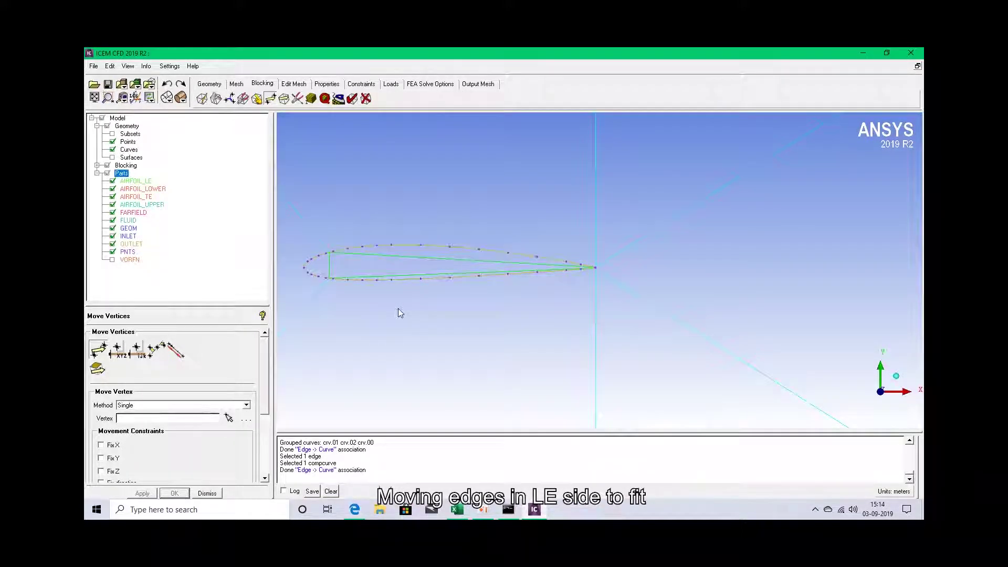
- Slide the two outer block vertices on the curved upstream boundary along the arc, closer to the aerofoil's centreline and roughly symmetric
scroll(405, 330, down, 8)
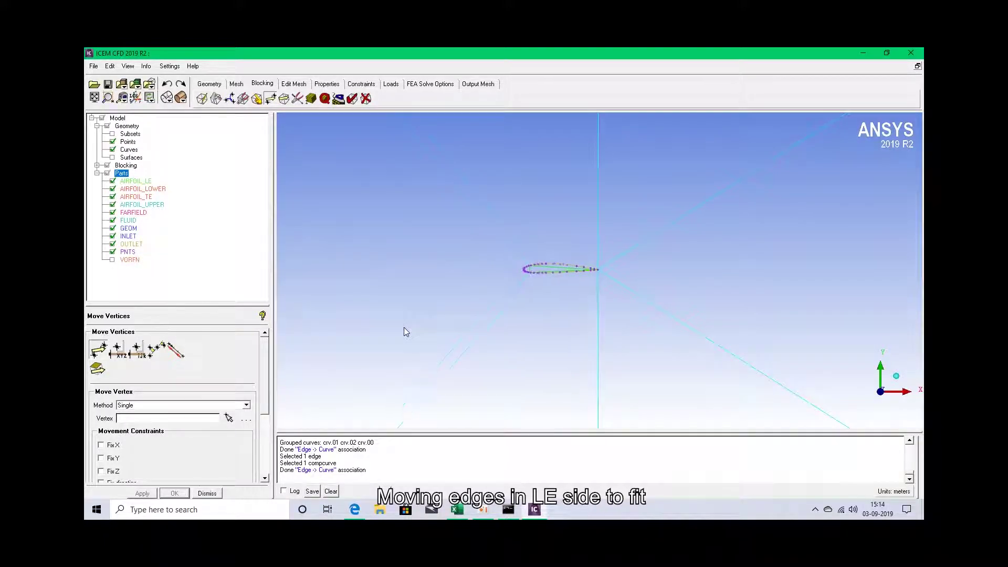
scroll(404, 330, down, 5)
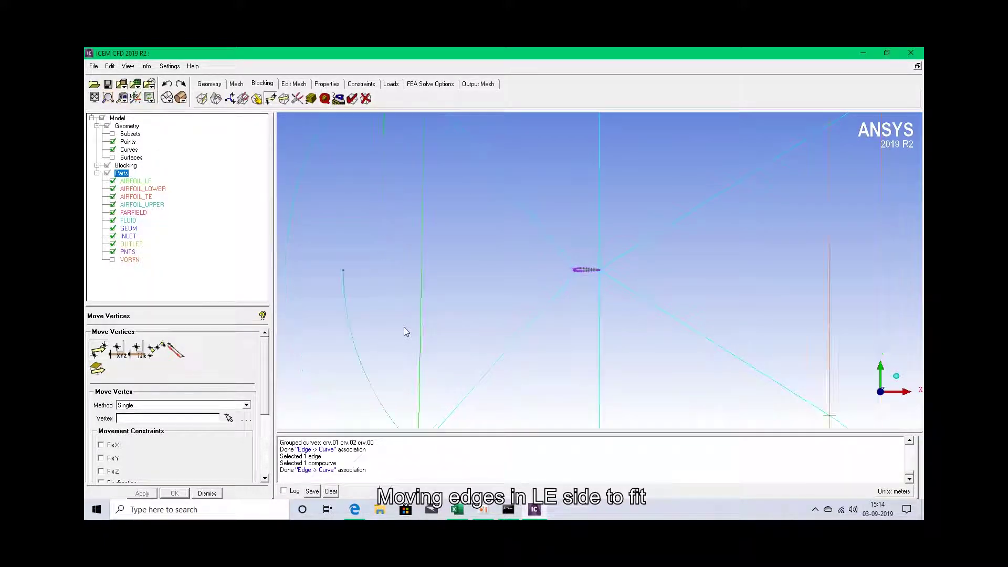
scroll(404, 332, down, 4)
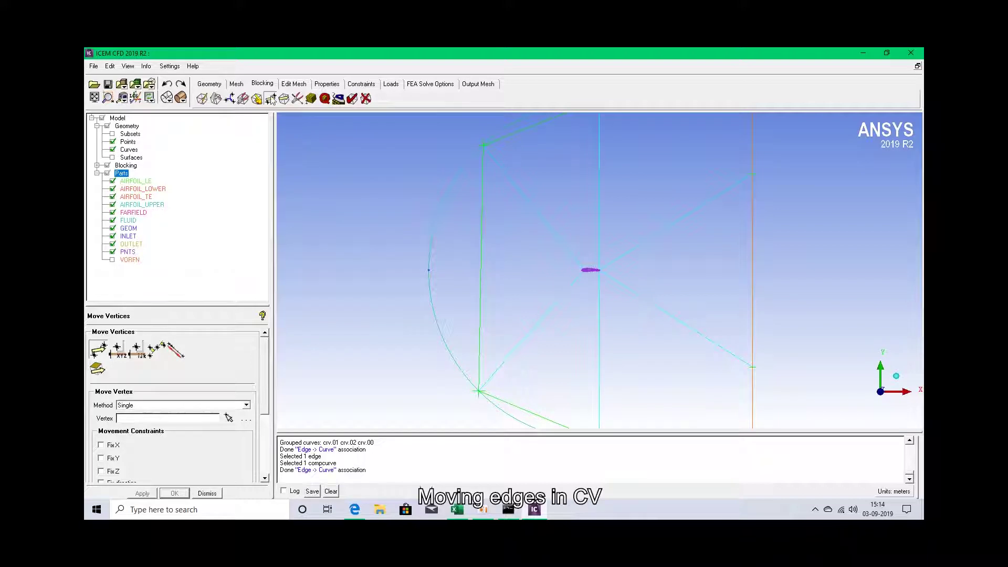
click(98, 349)
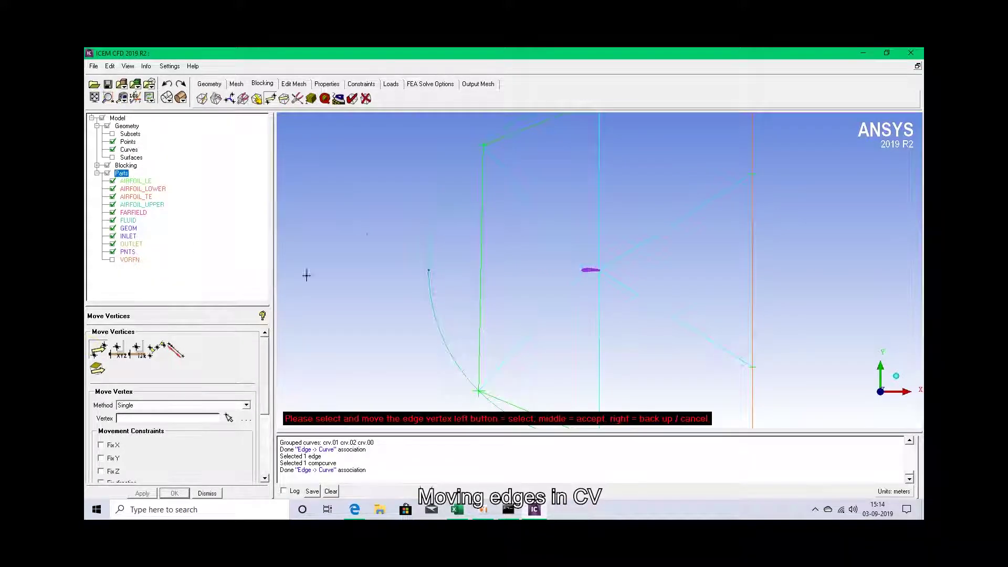
drag(486, 148, 432, 198)
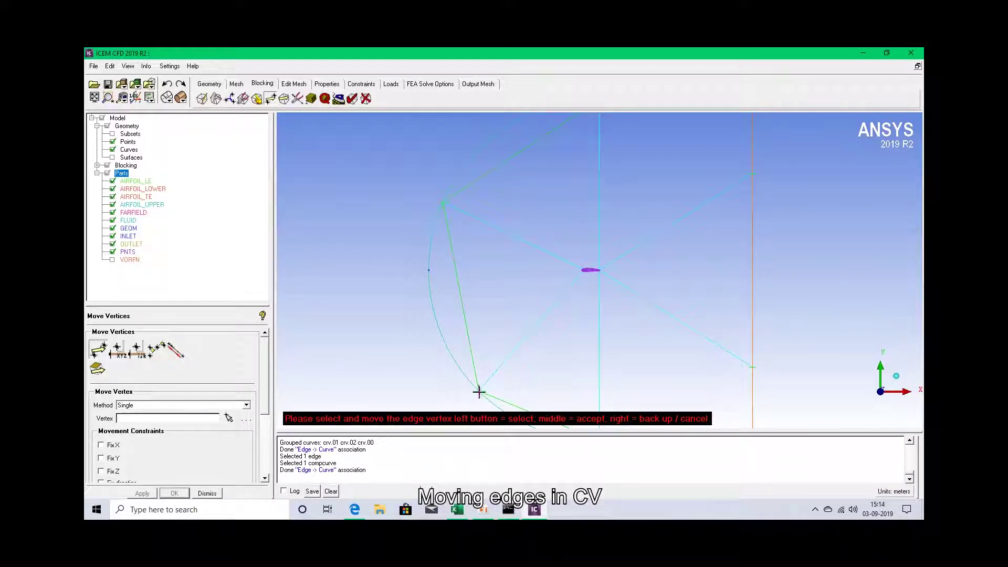
drag(477, 389, 433, 352)
middle_click(415, 338)
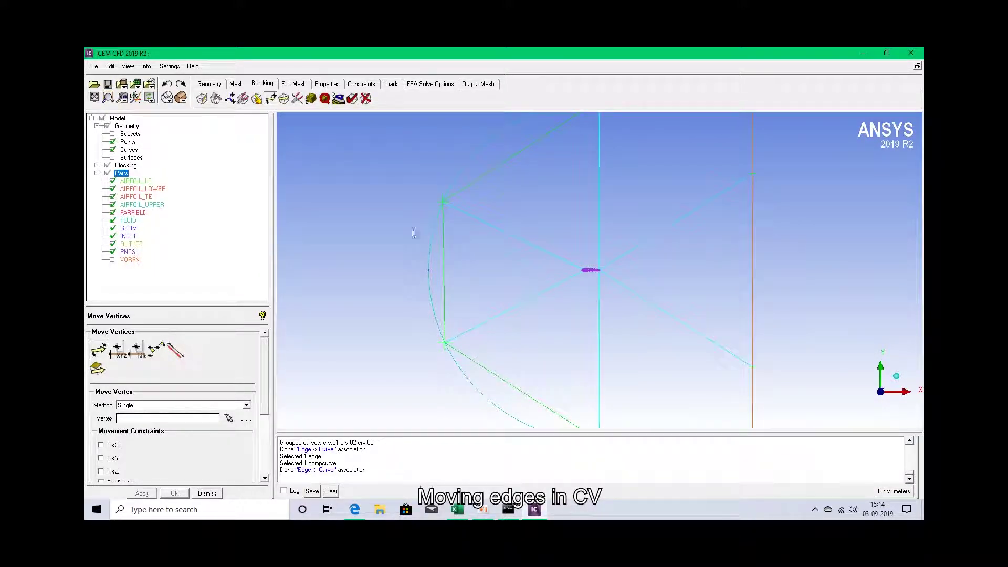
- Move the two intermediate outlet vertices along the outlet line to just above and below the wake centreline
click(103, 352)
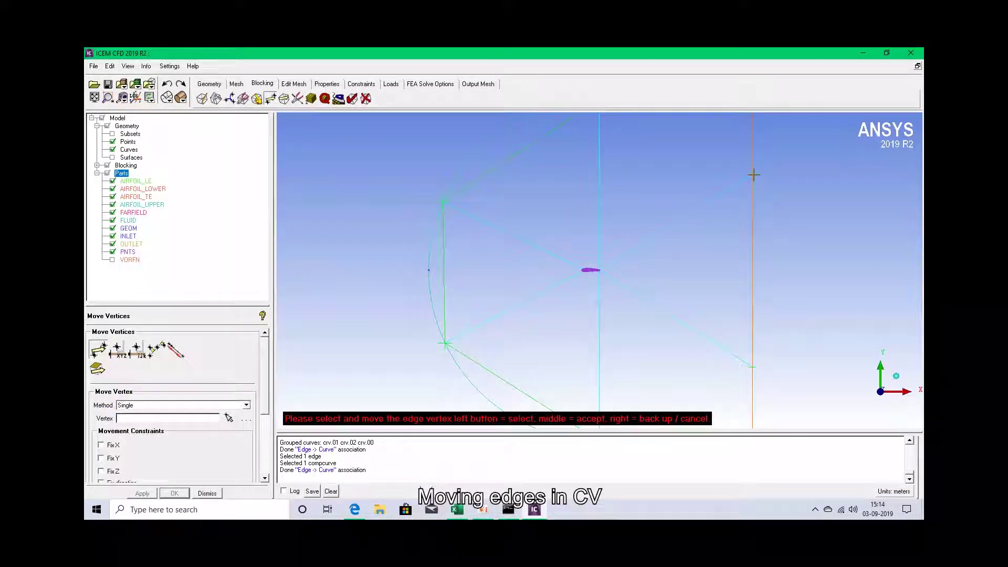
drag(756, 239, 758, 263)
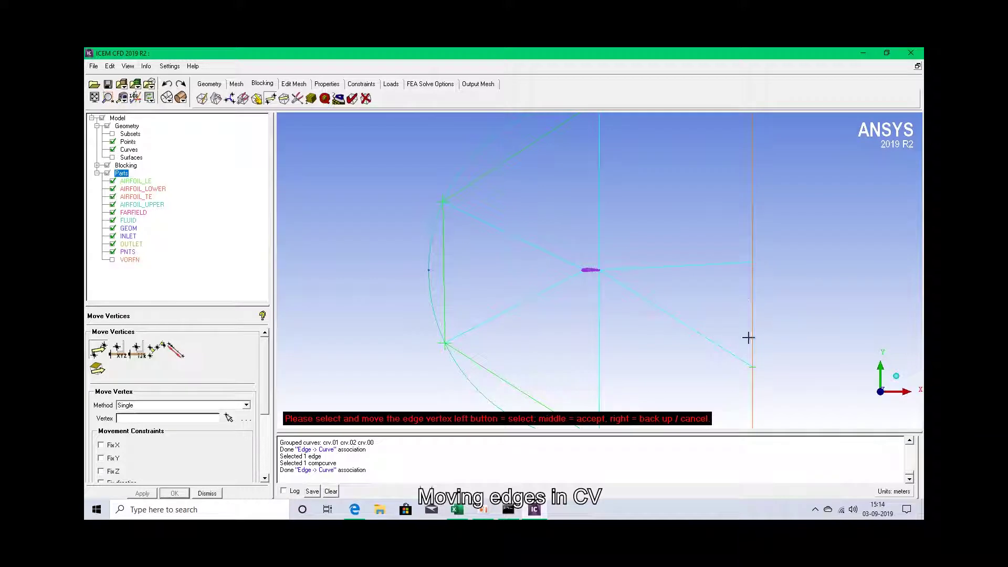
drag(751, 367, 768, 274)
middle_click(705, 312)
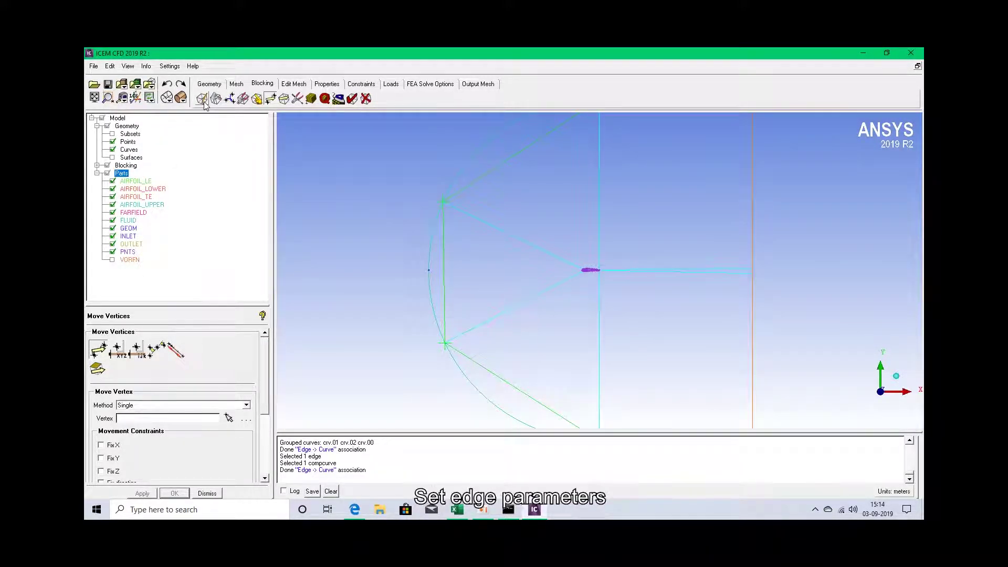
- Set the edge parameters of the vertical block edge at the curved upstream boundary to 50 nodes
click(311, 99)
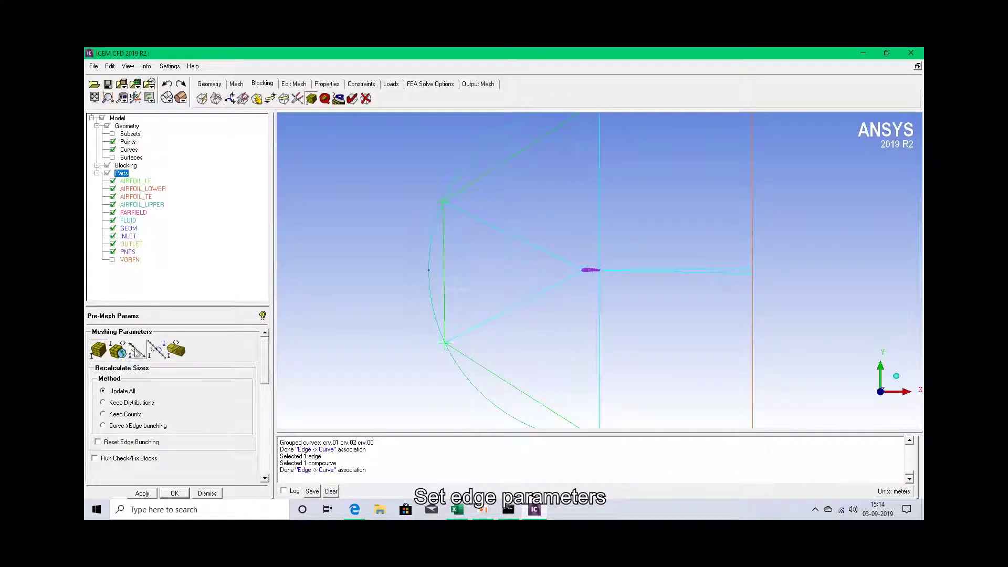
click(137, 349)
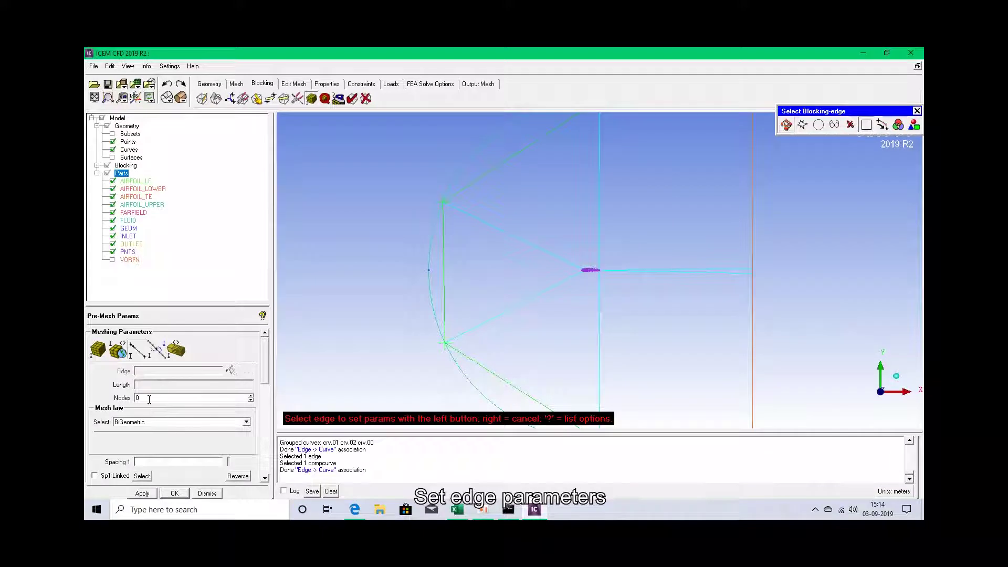
drag(149, 399, 120, 398)
click(155, 397)
key(BackSpace)
text(502)
click(444, 312)
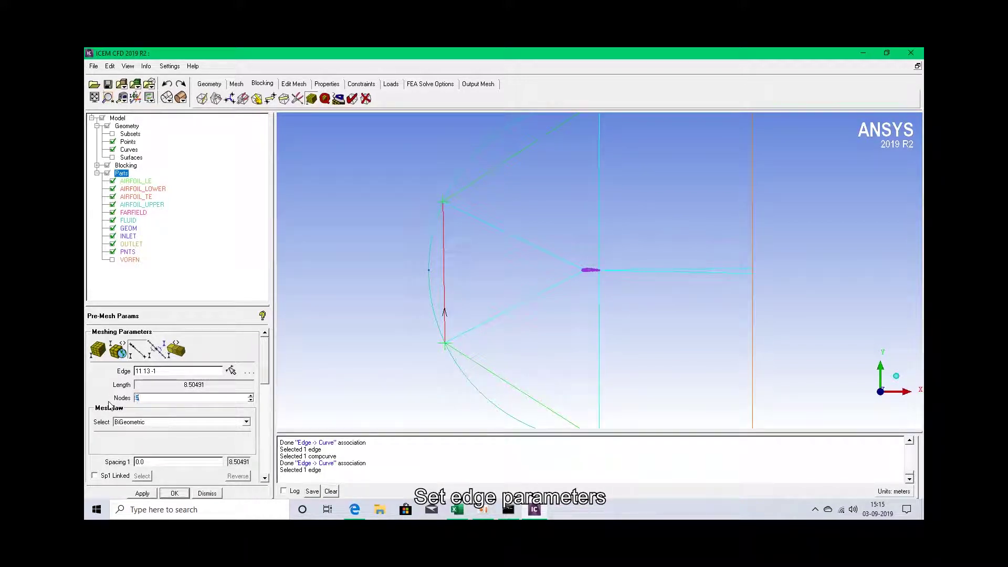
text(50)
click(145, 494)
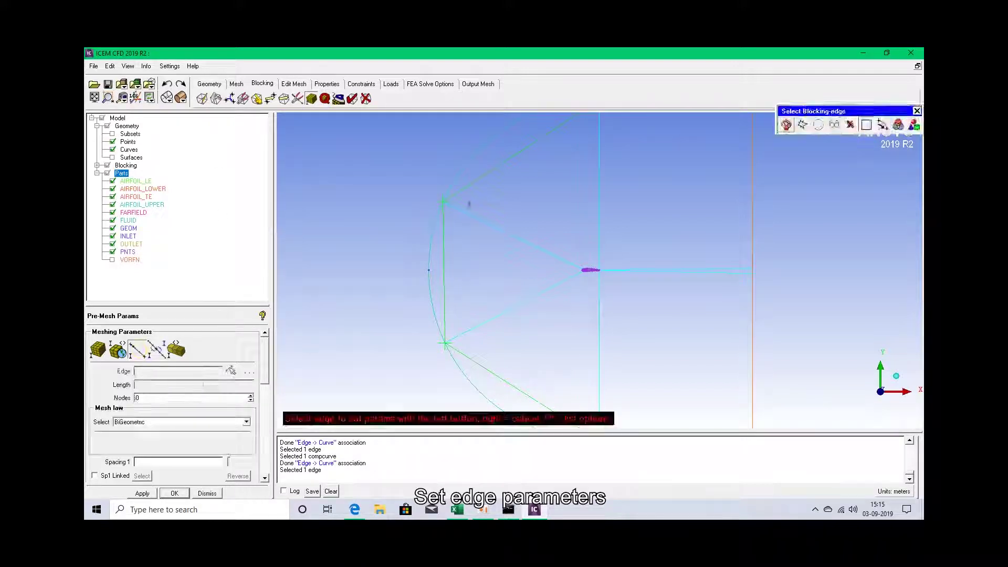
- Set the upper outer edge next to the upstream arc to 100 nodes, copying the parameters to all parallel edges
click(140, 350)
click(490, 169)
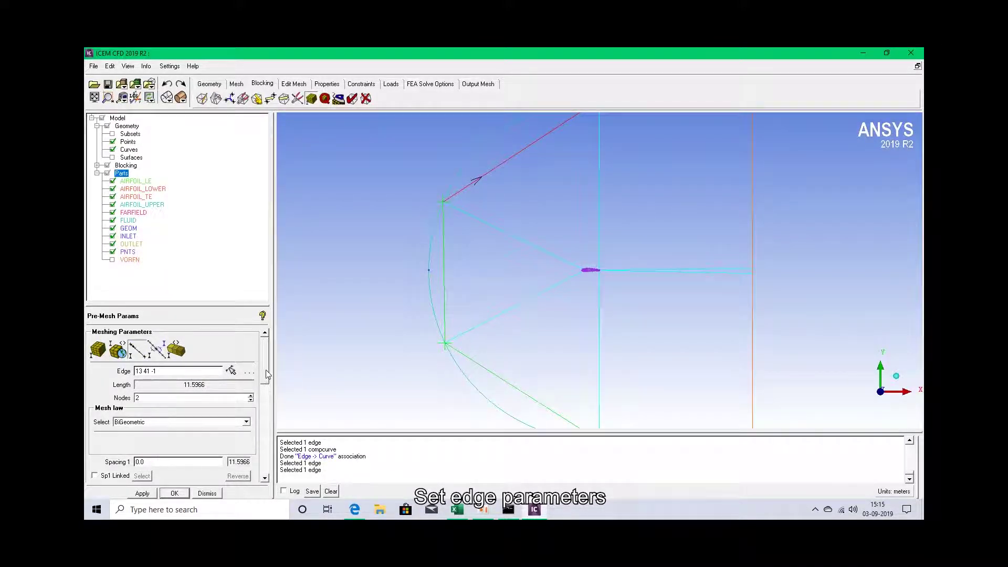
drag(265, 378, 260, 447)
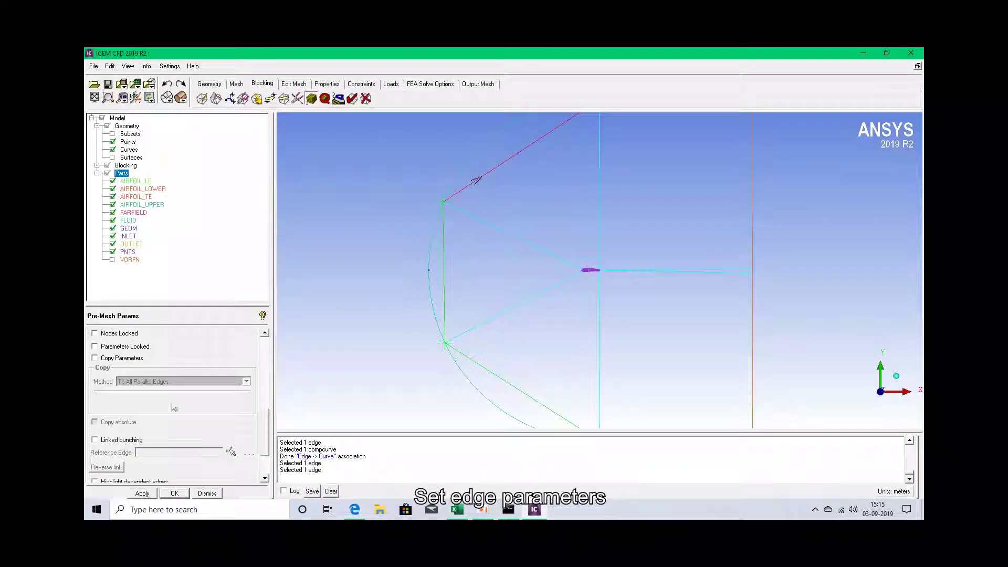
click(94, 358)
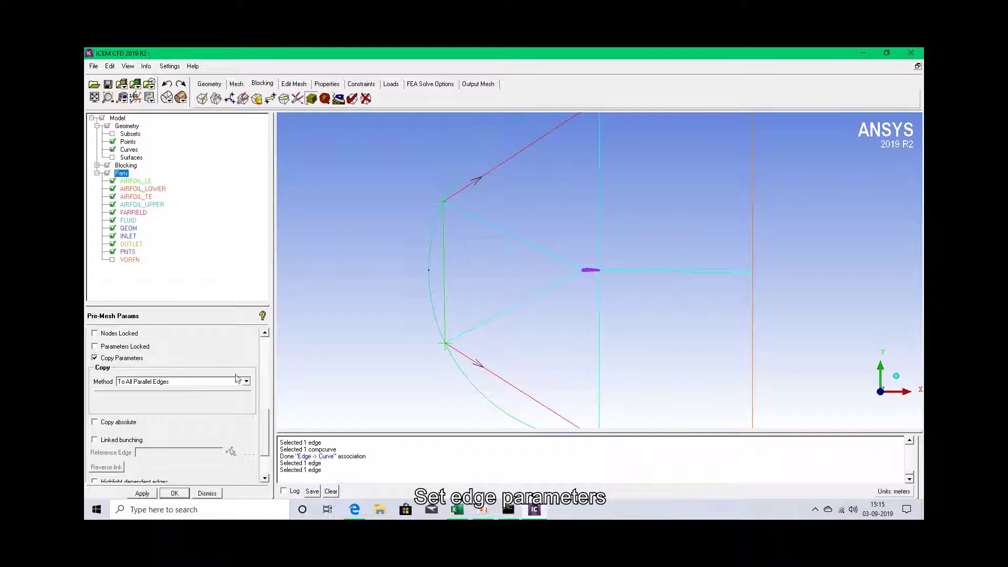
drag(264, 428, 268, 351)
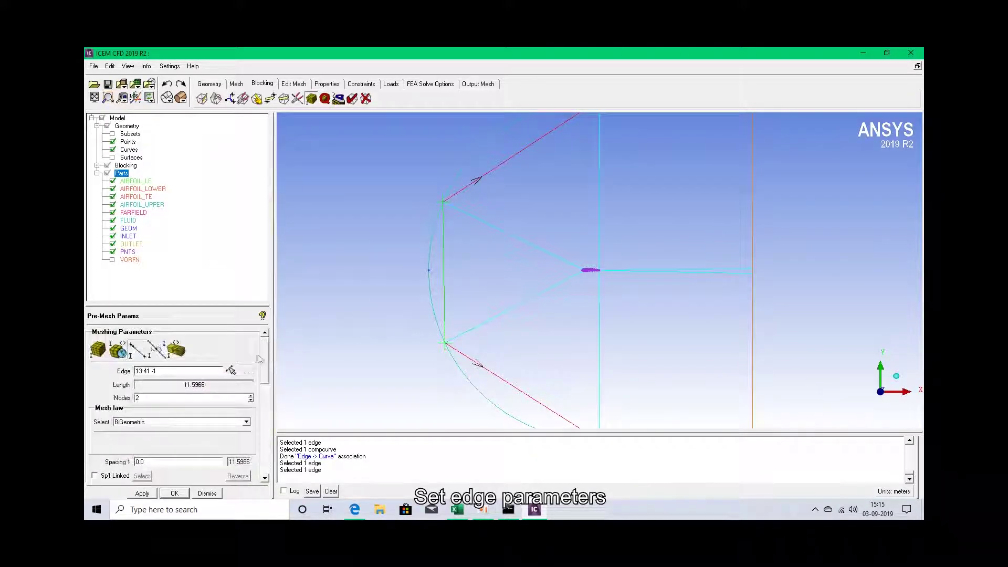
drag(148, 397, 97, 402)
text(100)
click(142, 493)
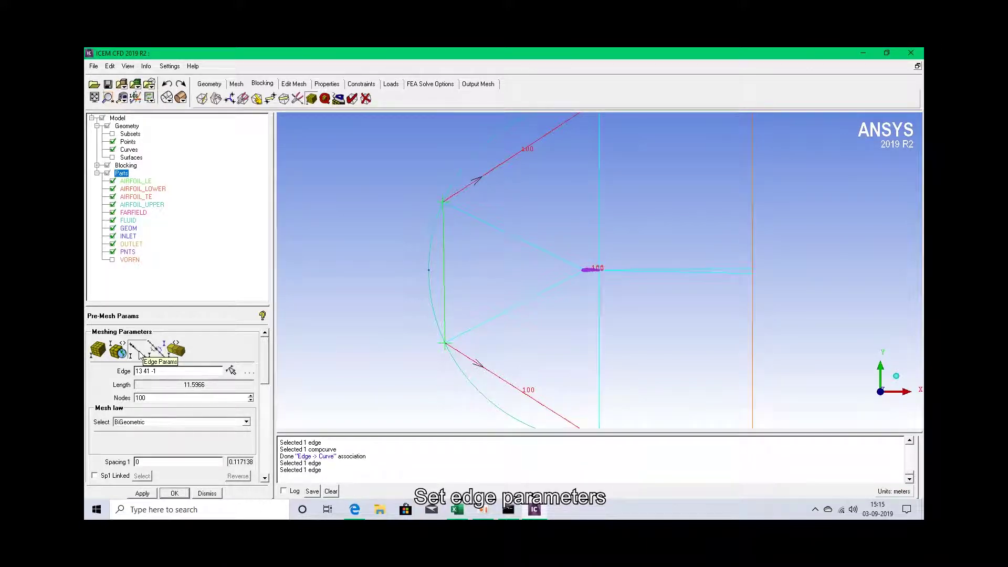
- Set the upper outer edge downstream of the aerofoil to 100 nodes, with the parameters copied to its parallel wake edges
click(137, 350)
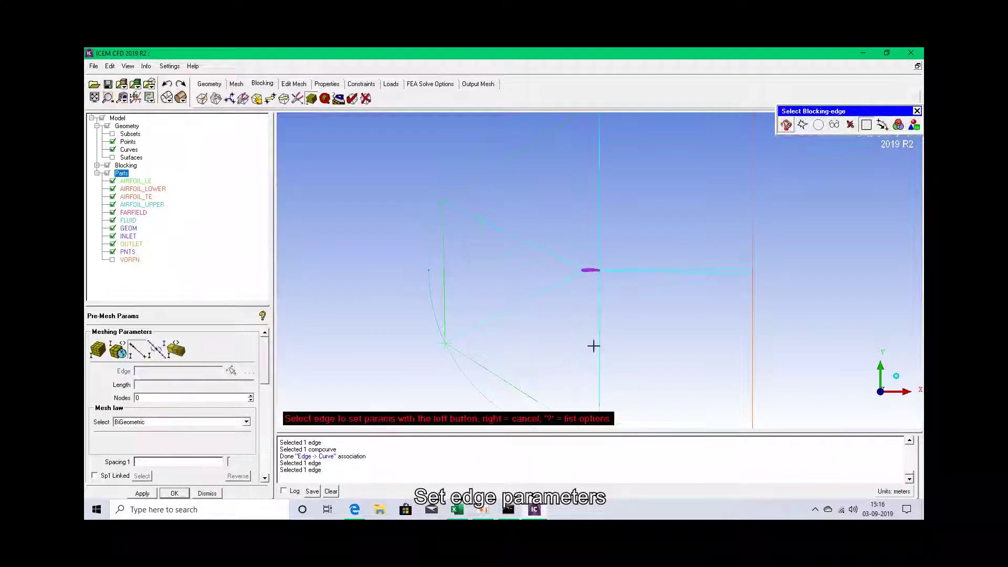
click(651, 156)
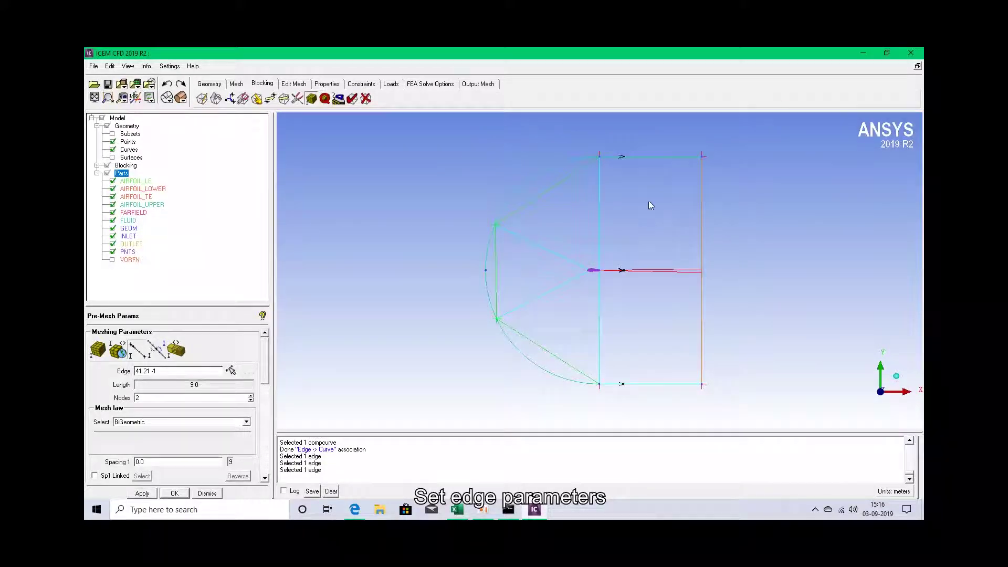
double_click(141, 397)
text(10)
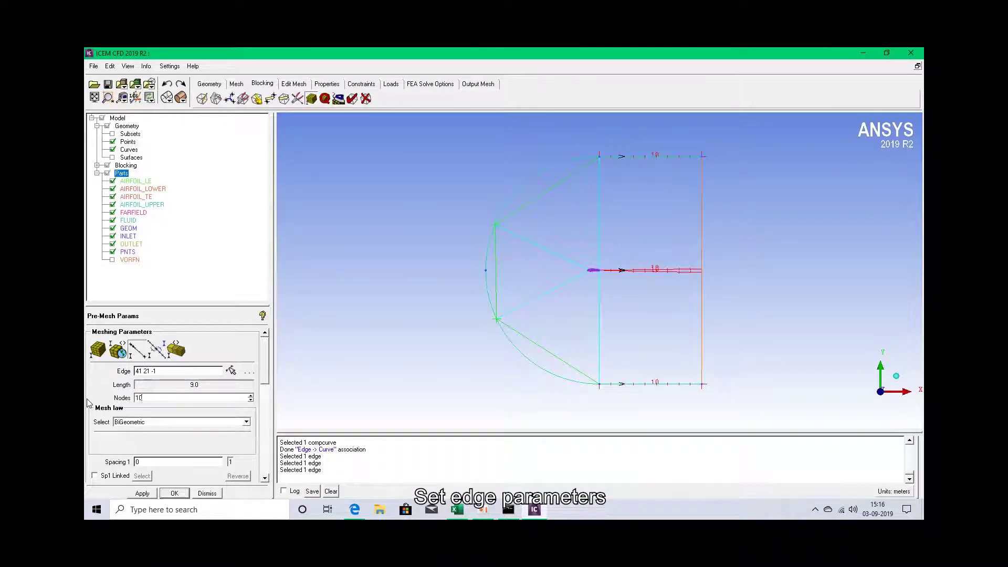
text(0)
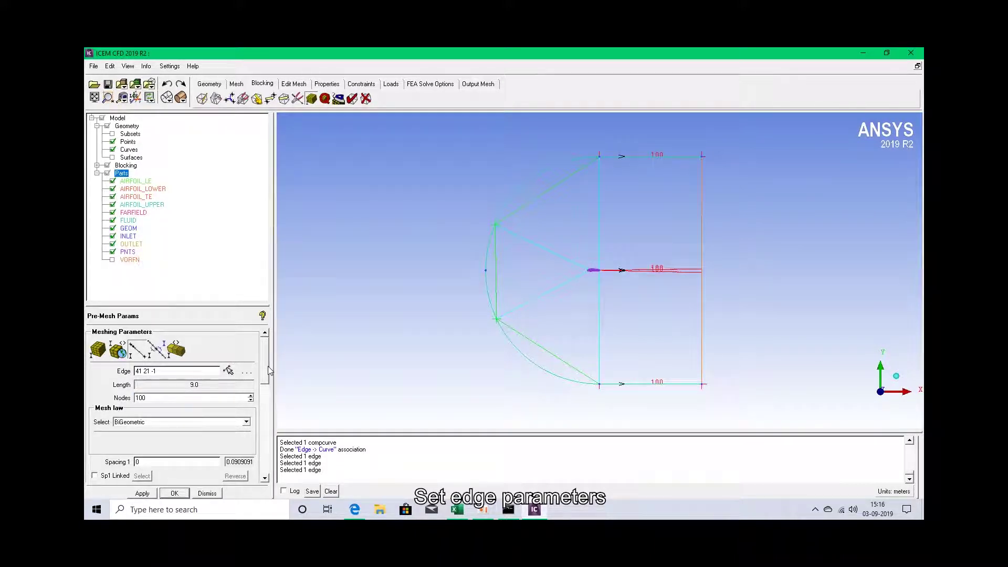
- Switch to the Pointwise Y+ calculator in the browser and copy the computed wall spacing
drag(265, 374, 265, 396)
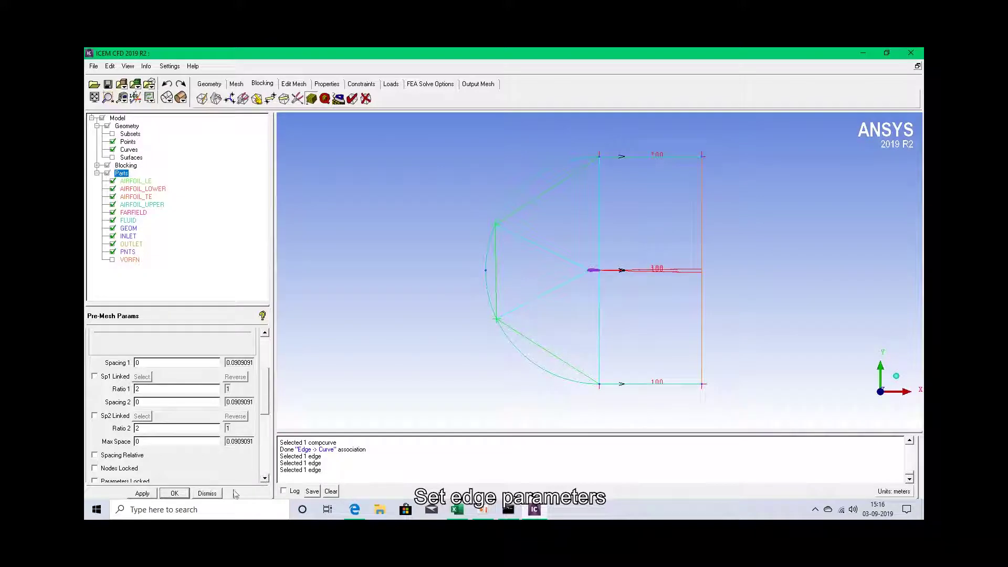
click(355, 511)
click(180, 57)
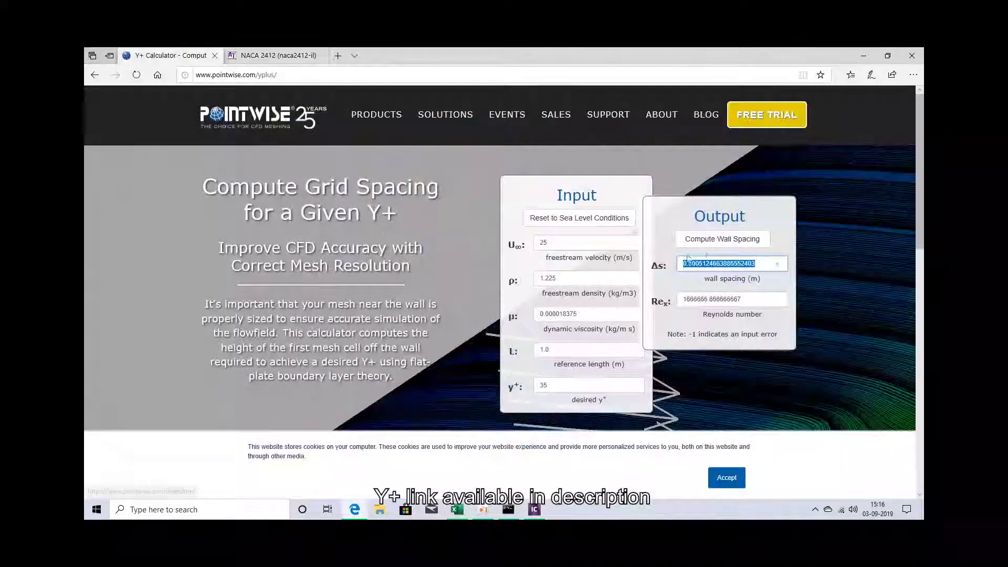
right_click(709, 264)
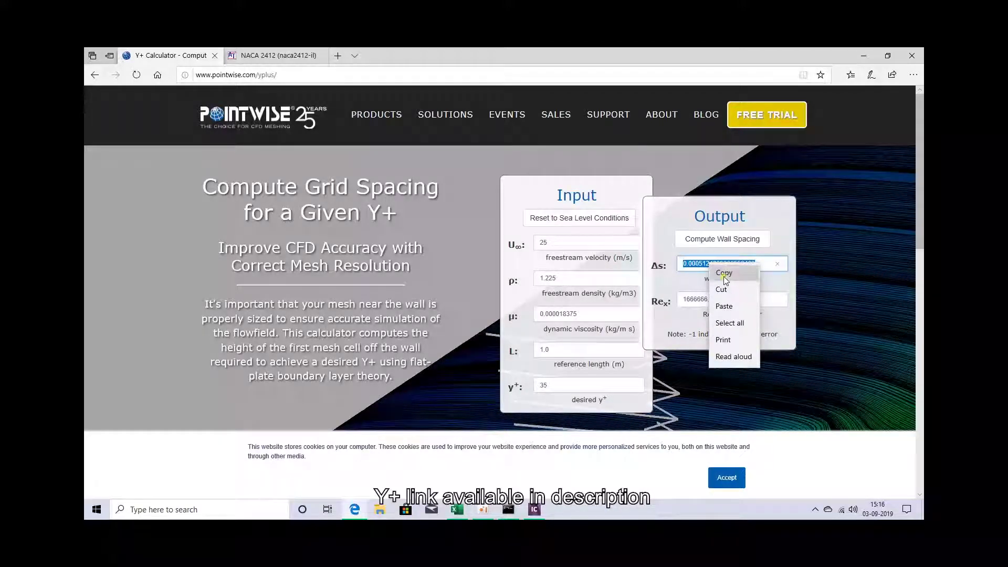
click(724, 274)
- Return to ICEM CFD and apply the copied wall spacing 0.0005124663886552403 as Spacing 1 with Ratio 1 of 1.2 on the downstream edges
mouse_move(533, 510)
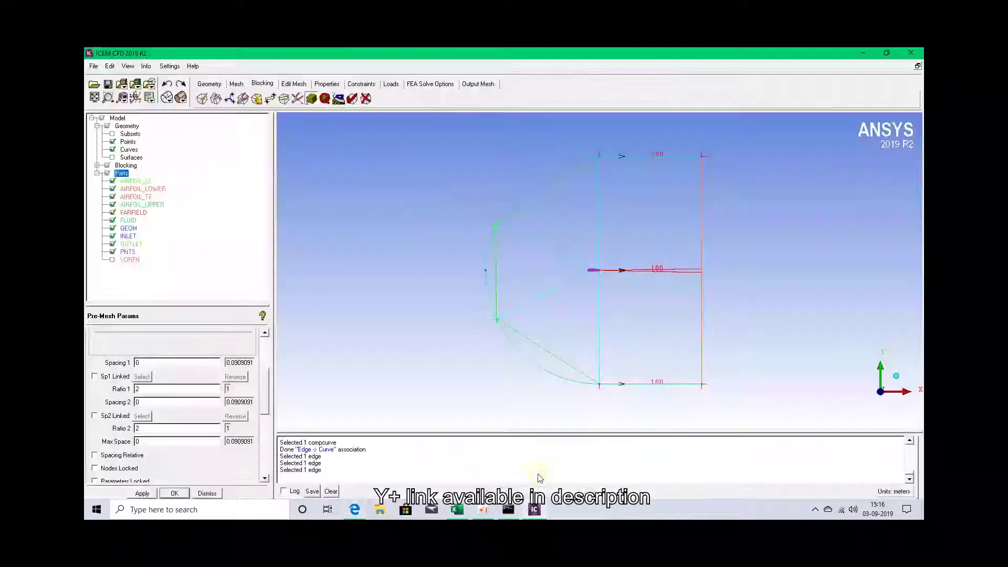
click(525, 435)
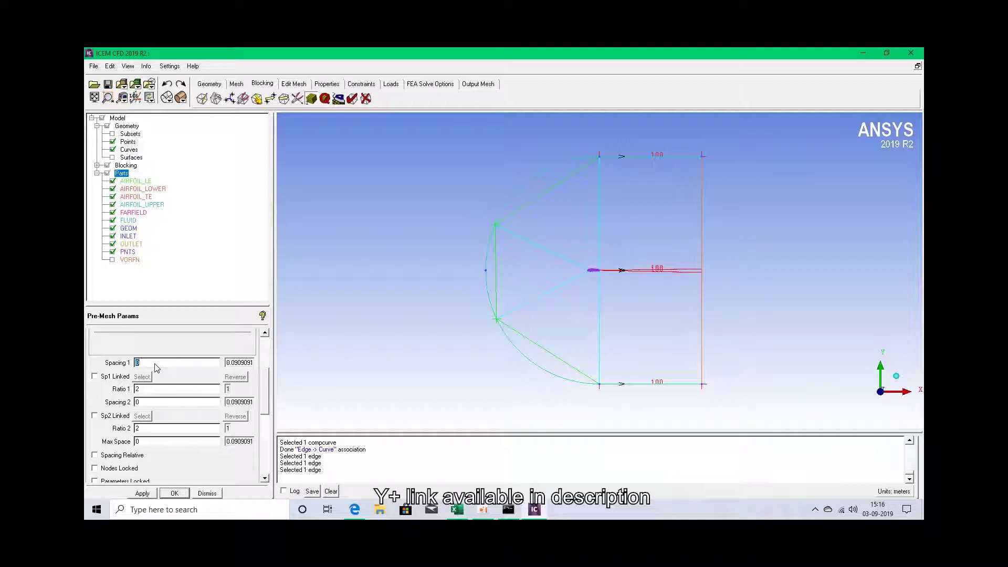
key(ctrl+v)
text(1.2)
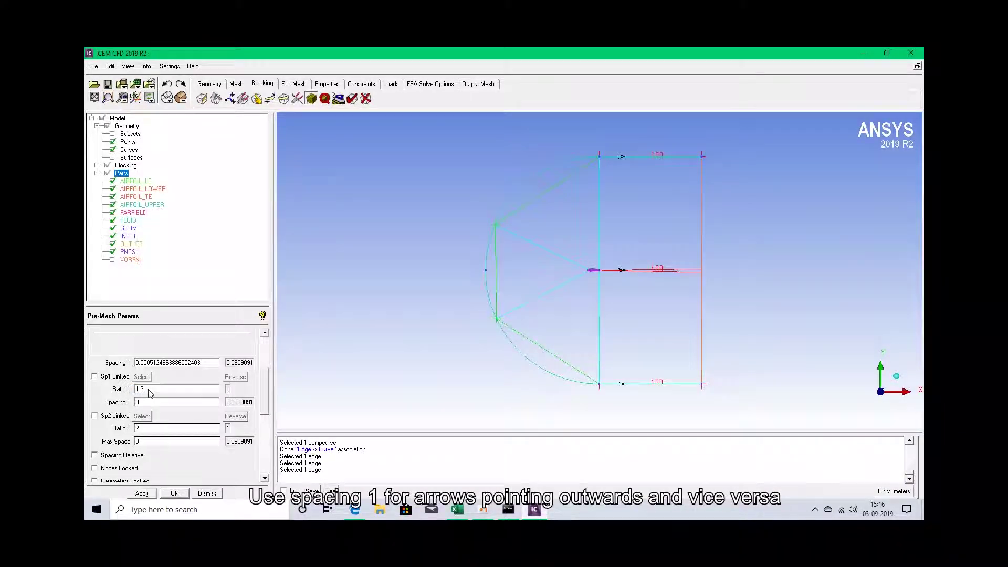
click(151, 495)
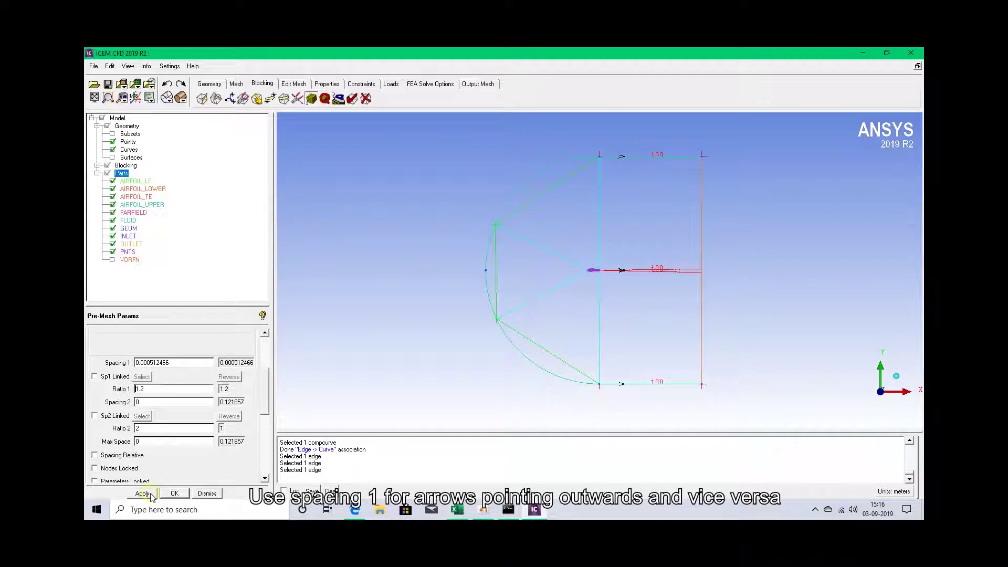
- Set the vertical block edge below the aerofoil's trailing edge to 120 nodes, with the parameters copied to all parallel edges
click(176, 494)
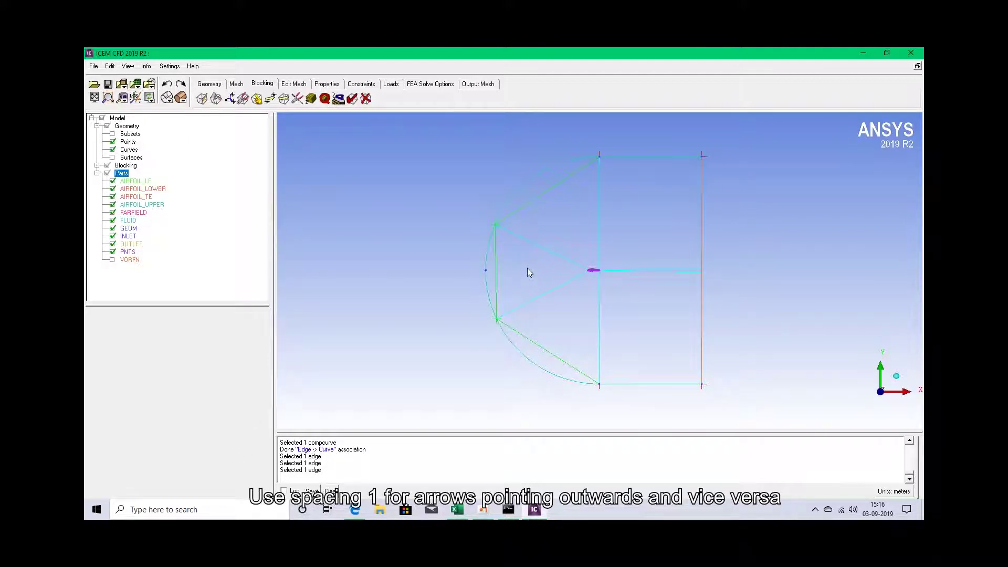
click(311, 98)
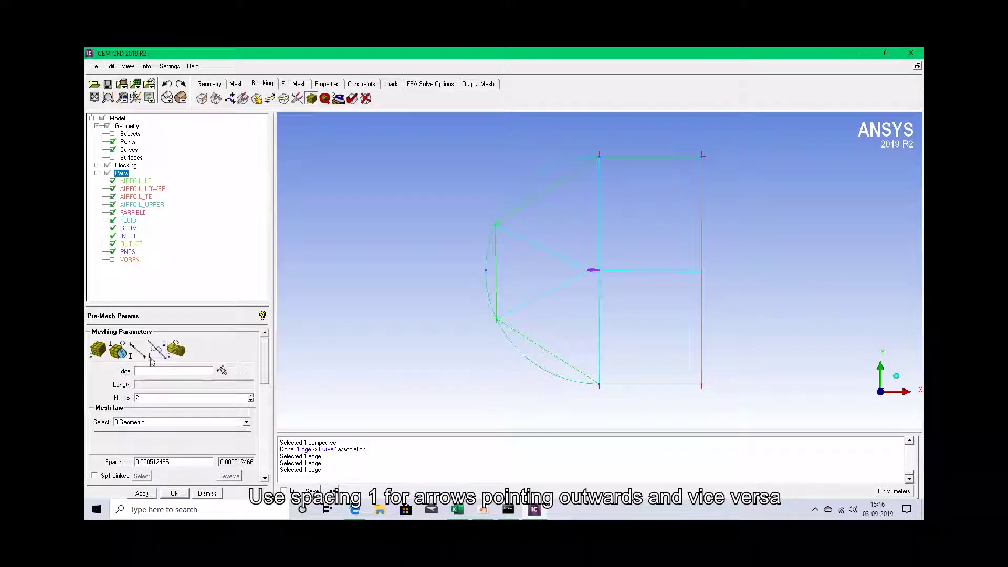
click(138, 351)
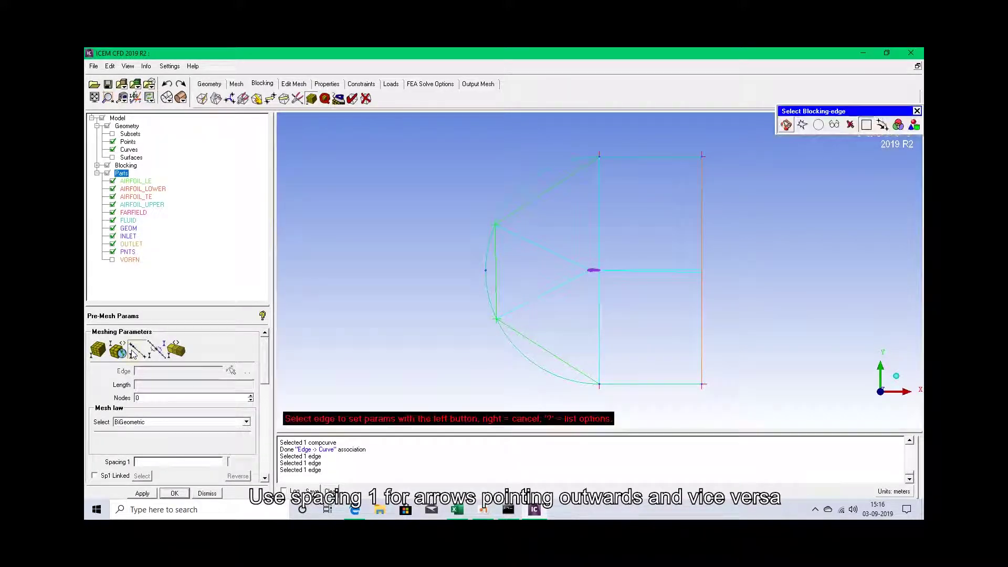
click(599, 311)
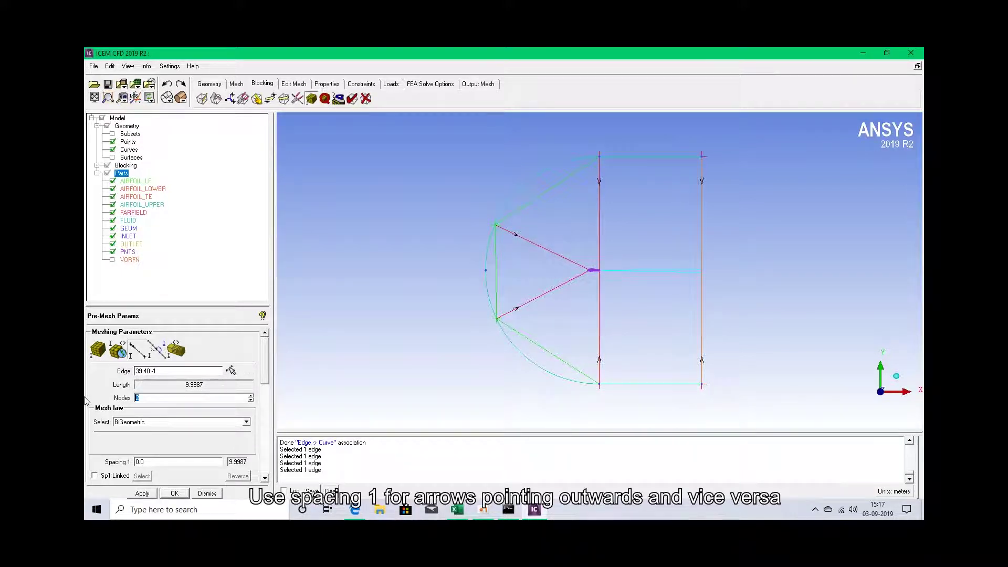
text(120)
key(Return)
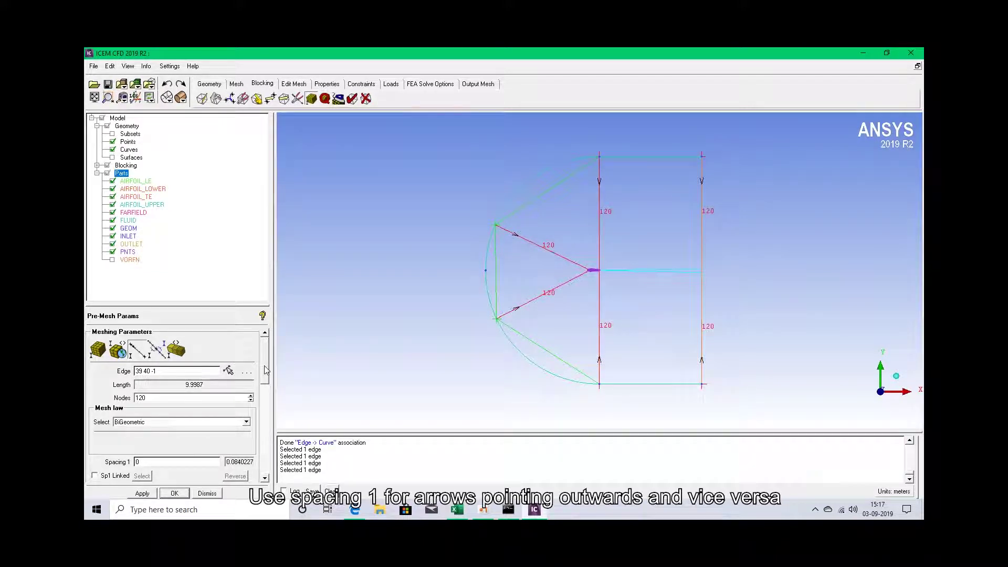
- Apply the copied wall spacing 0.0005124663886552403 as Spacing 2 with Ratio 2 of 1.2 on the 120-node edges
drag(264, 368, 262, 402)
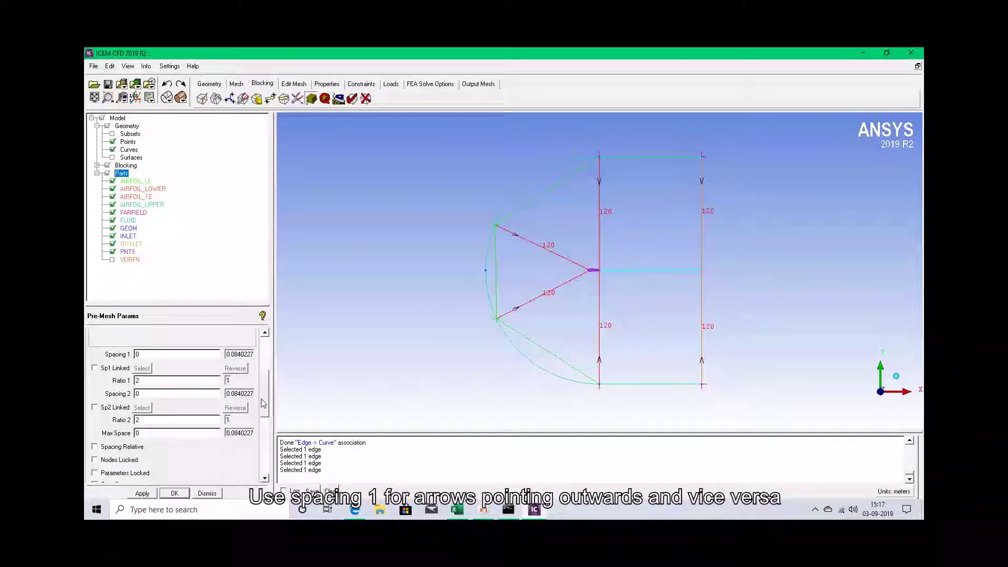
click(149, 397)
key(ctrl+v)
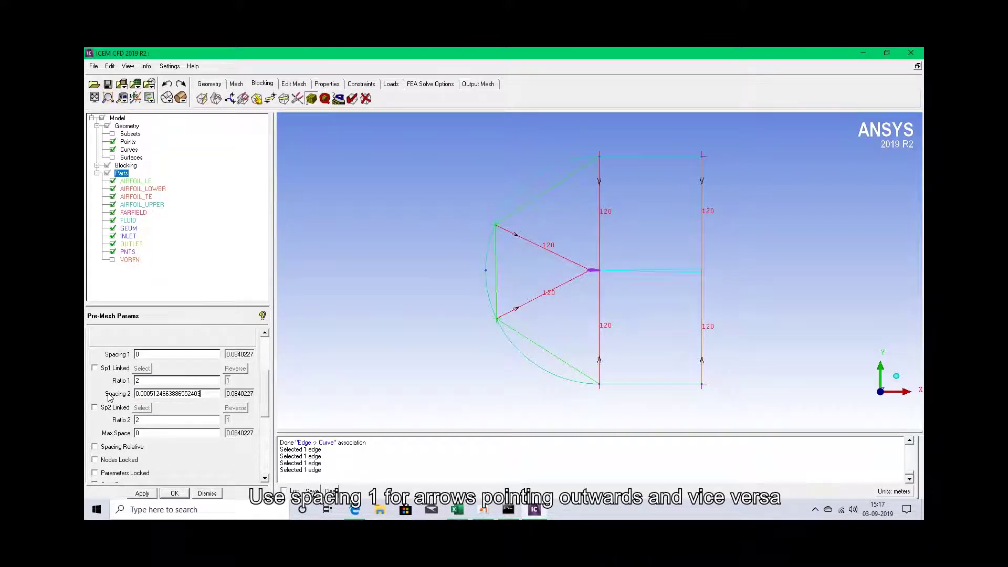
double_click(152, 420)
click(150, 493)
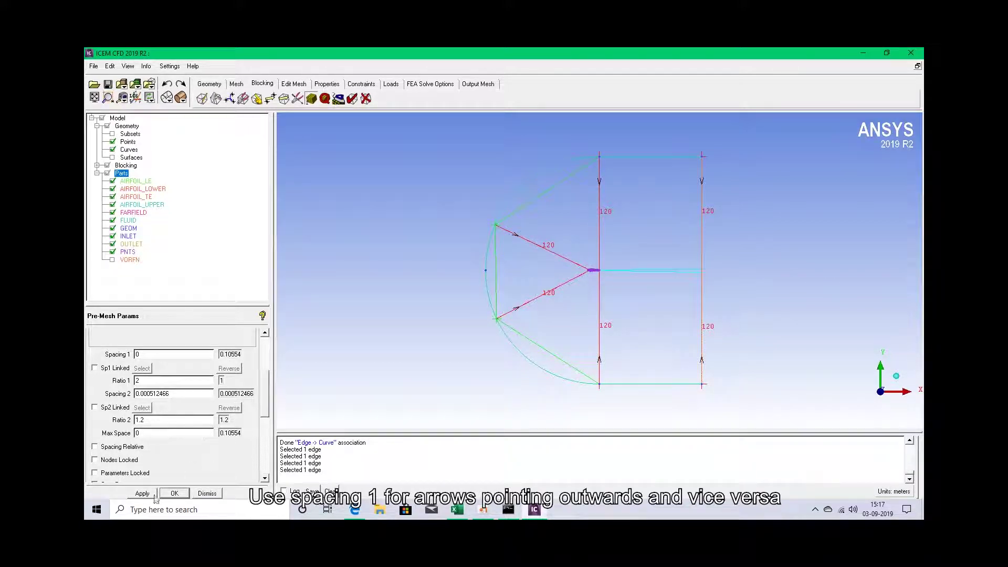
- Turn off copying of edge parameters to parallel edges
drag(264, 414, 265, 345)
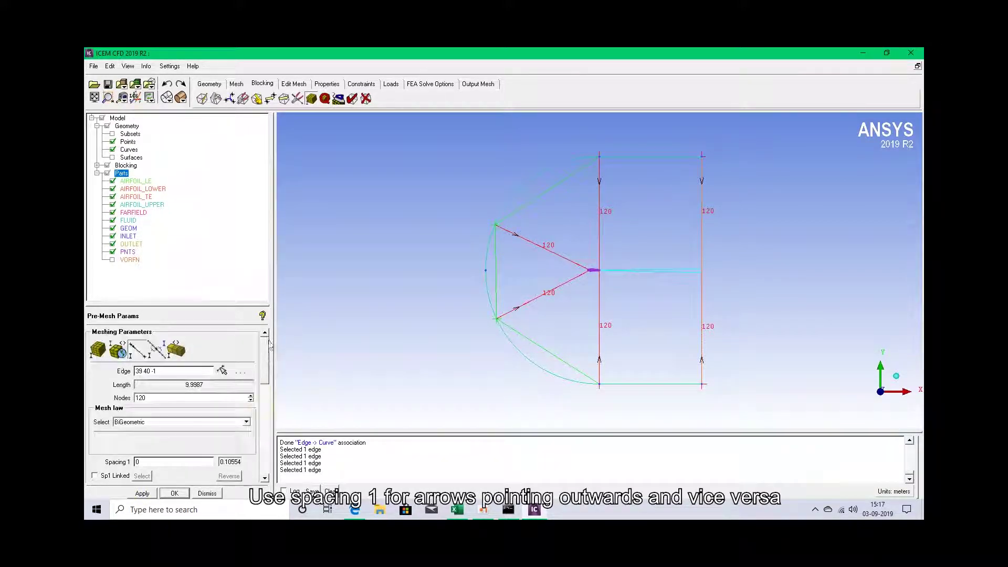
click(151, 355)
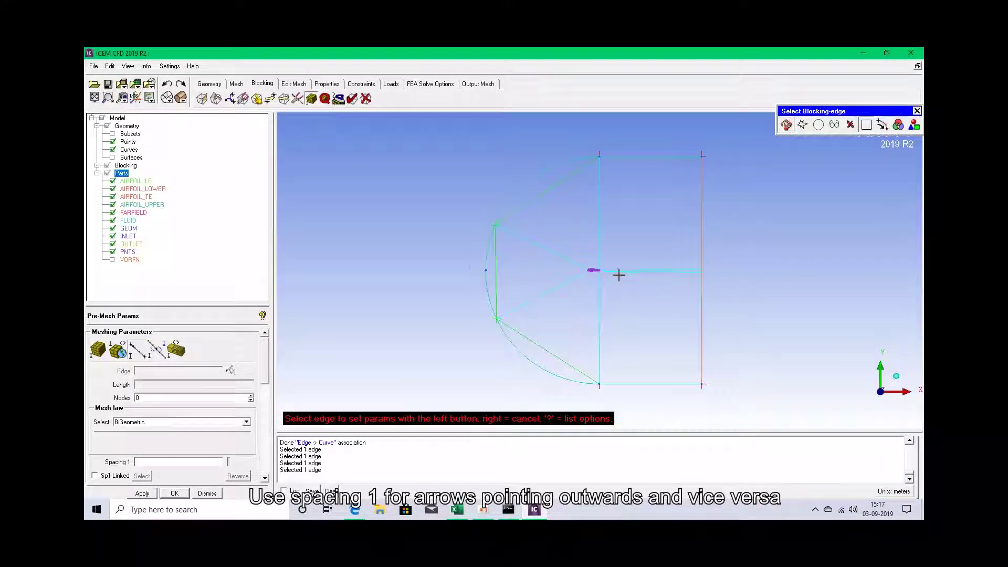
scroll(618, 274, up, 2)
scroll(618, 273, up, 5)
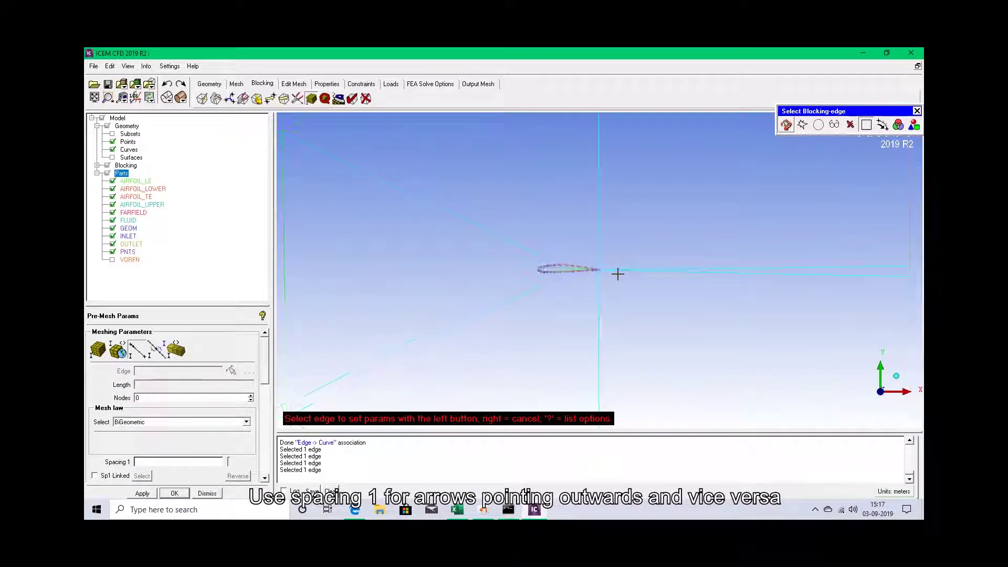
scroll(520, 267, up, 6)
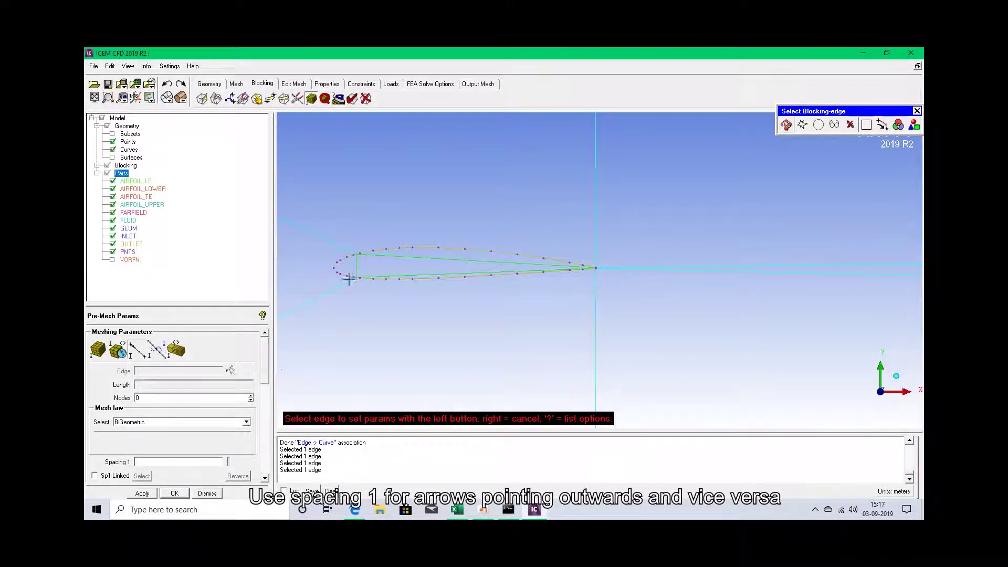
drag(265, 377, 267, 410)
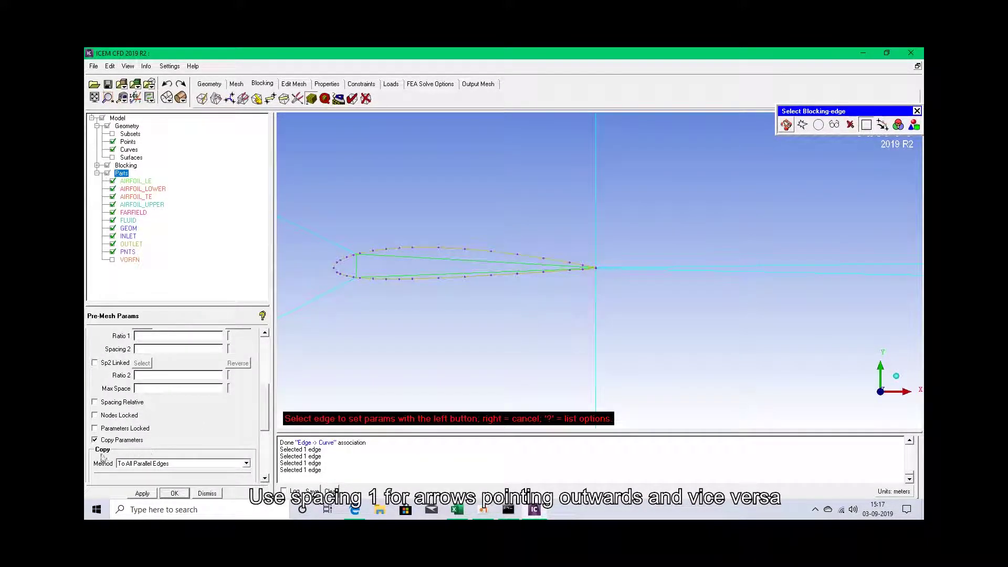
click(95, 440)
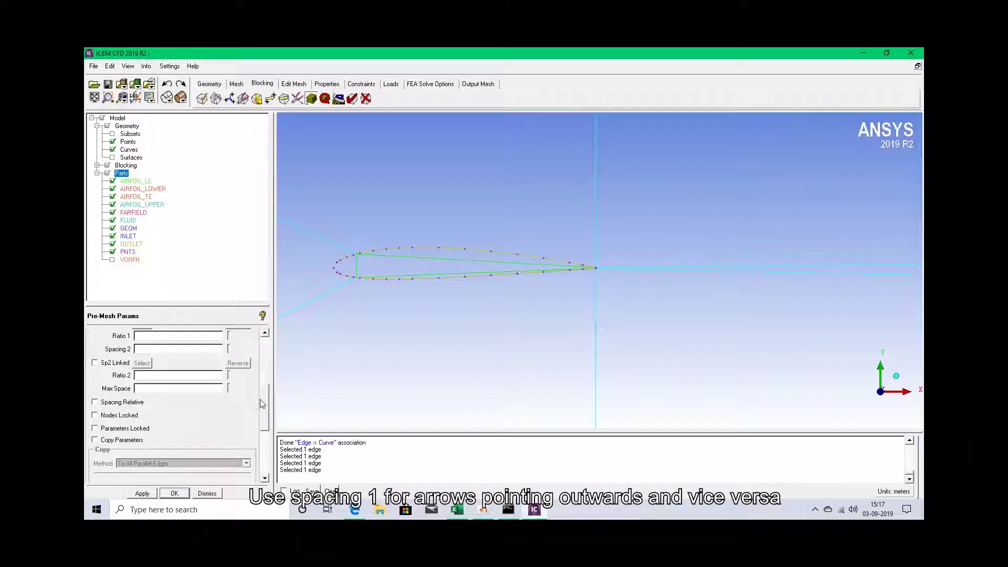
drag(266, 407, 265, 361)
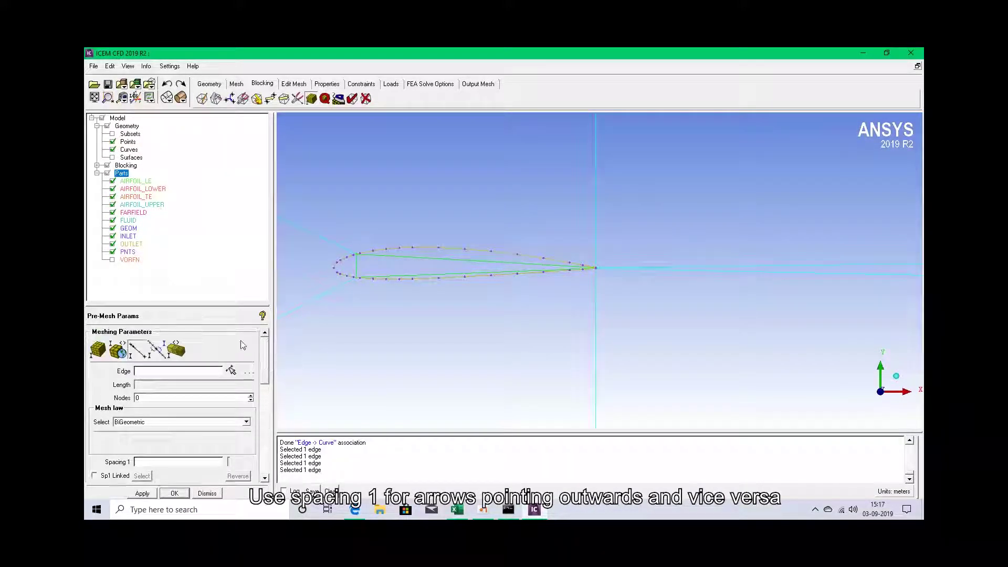
- Check the node counts on the short vertical block edges near the aerofoil's leading edge and at its trailing edge
click(145, 358)
click(358, 266)
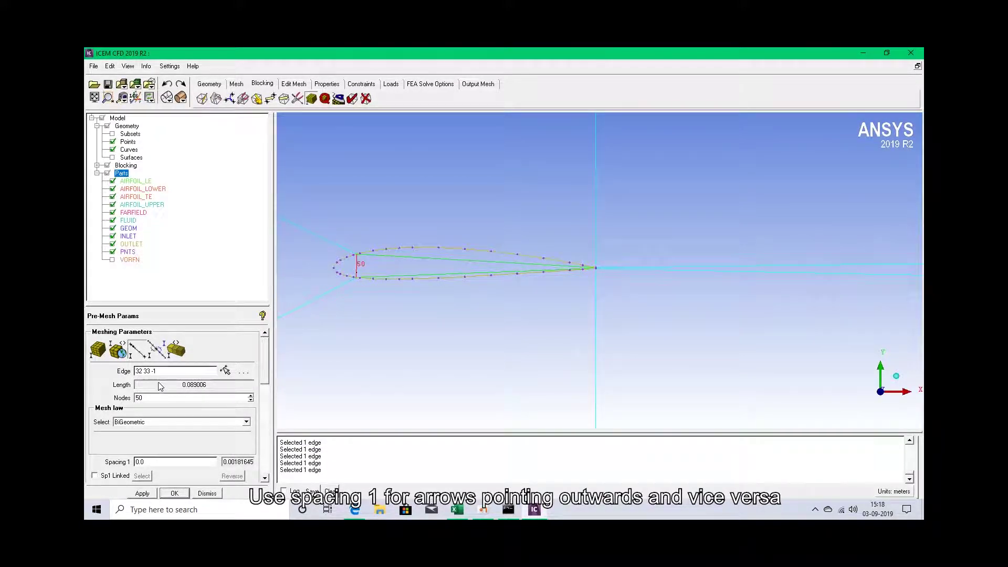
scroll(265, 364, down, 1)
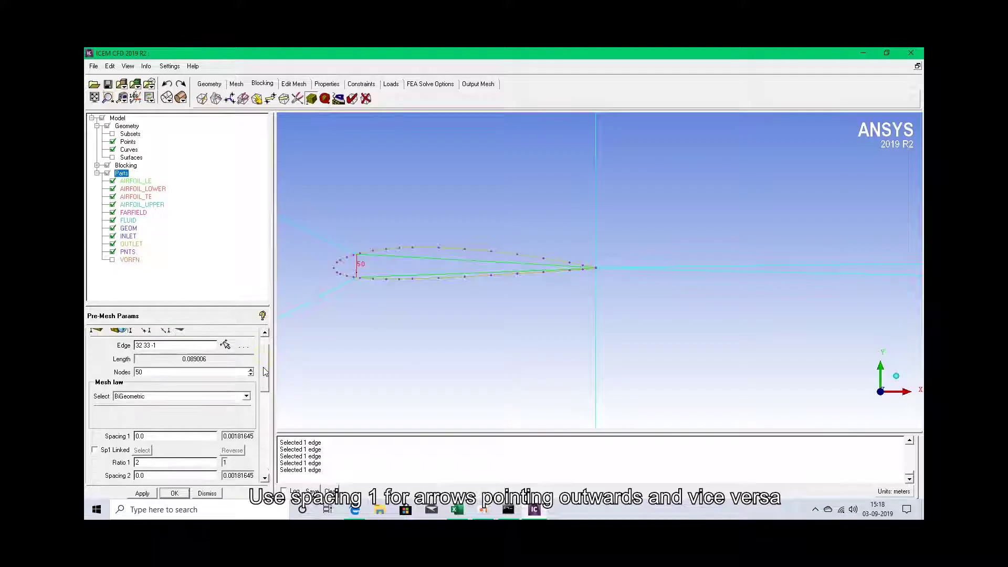
scroll(585, 277, up, 2)
scroll(585, 273, up, 2)
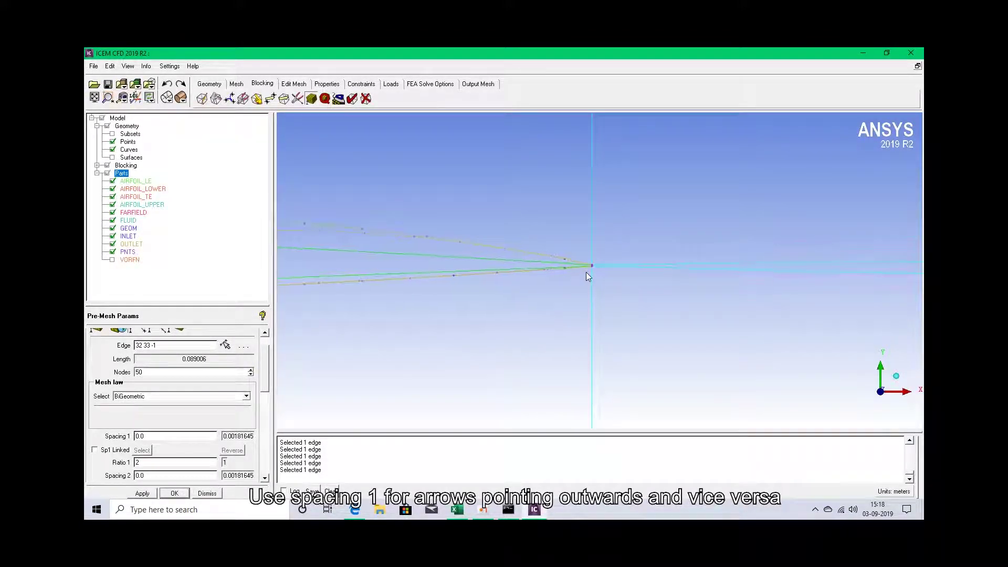
scroll(586, 268, up, 3)
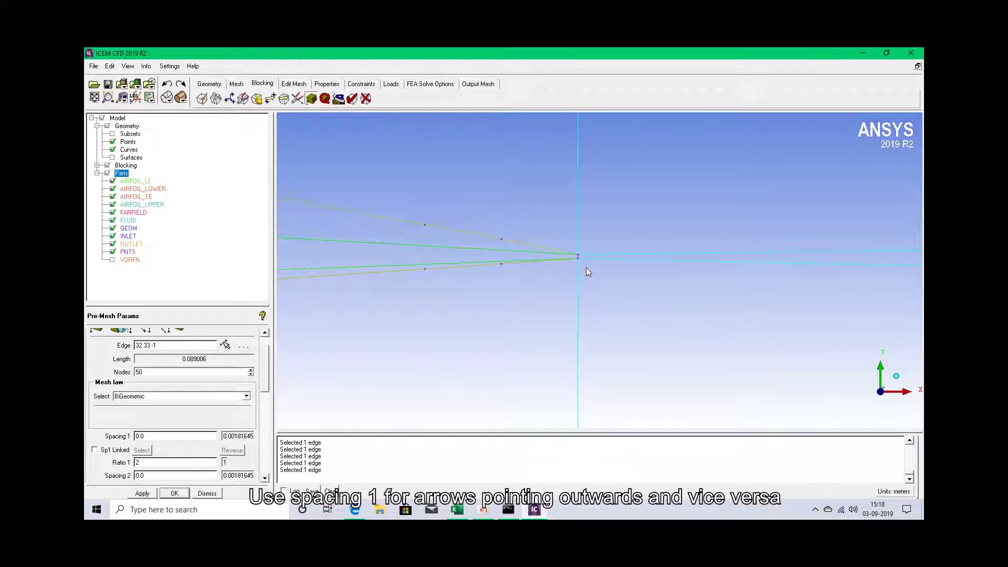
scroll(586, 271, up, 1)
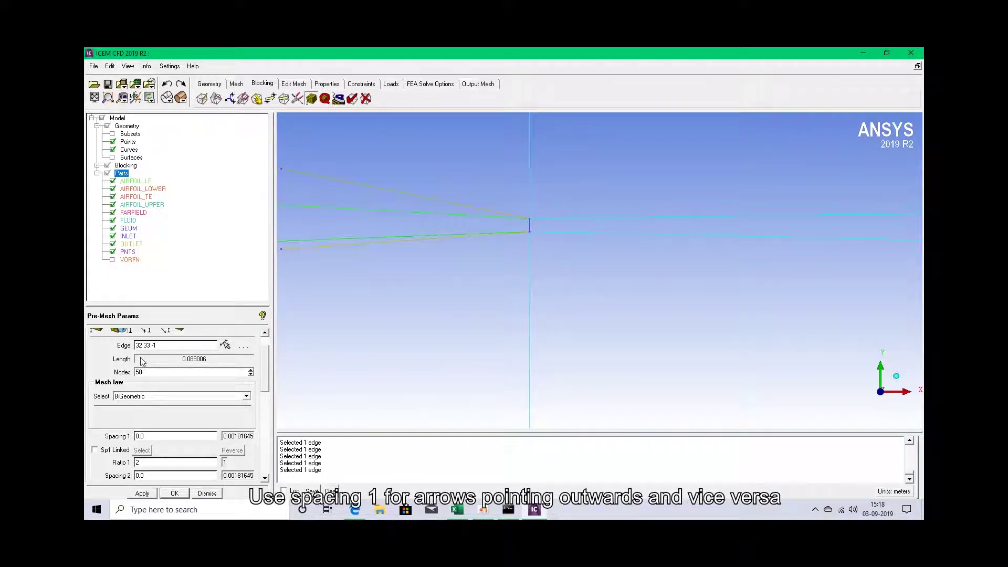
scroll(148, 355, up, 1)
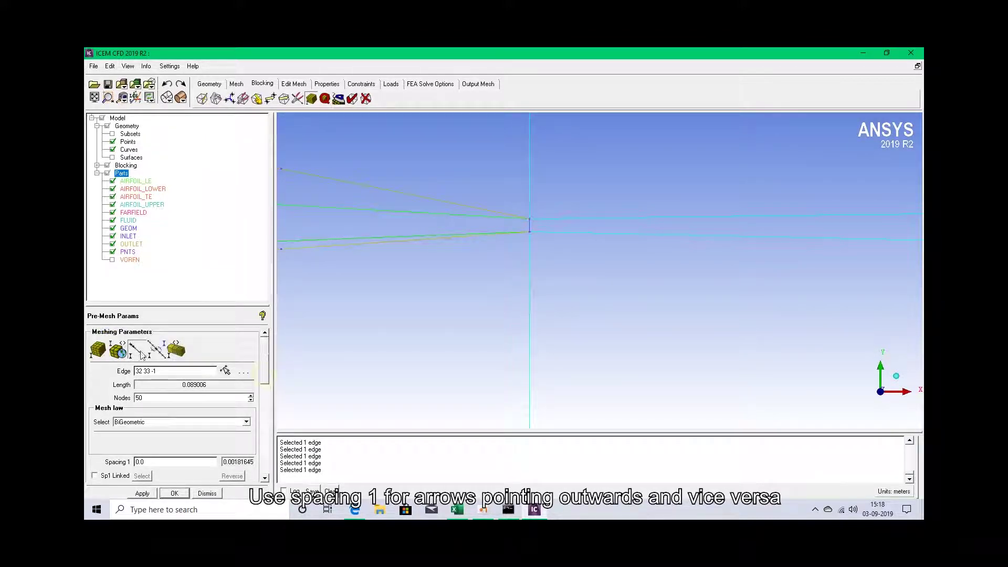
click(140, 353)
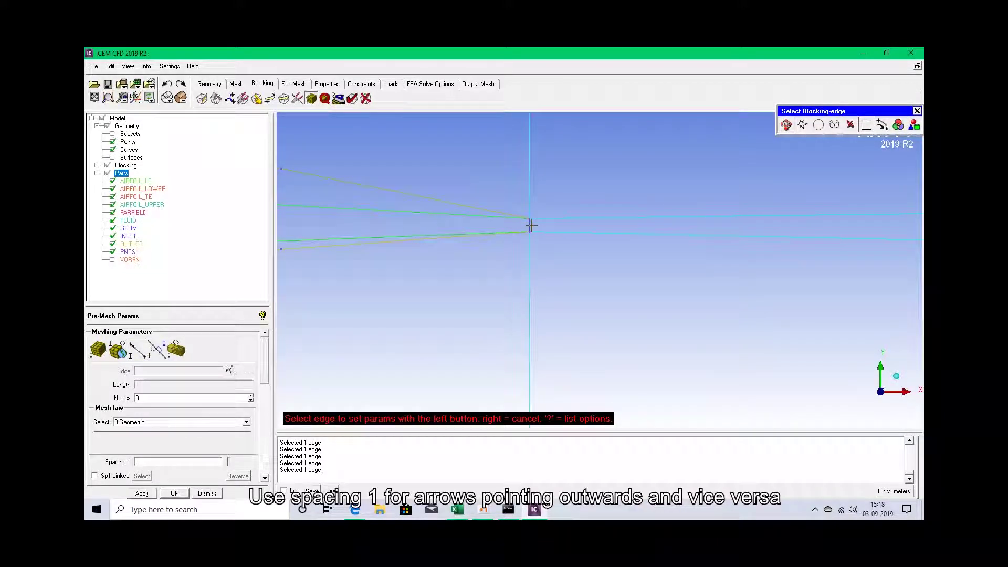
click(531, 225)
- Display the pre-mesh for the whole domain, re-meshing the out-of-date parts
scroll(718, 320, down, 4)
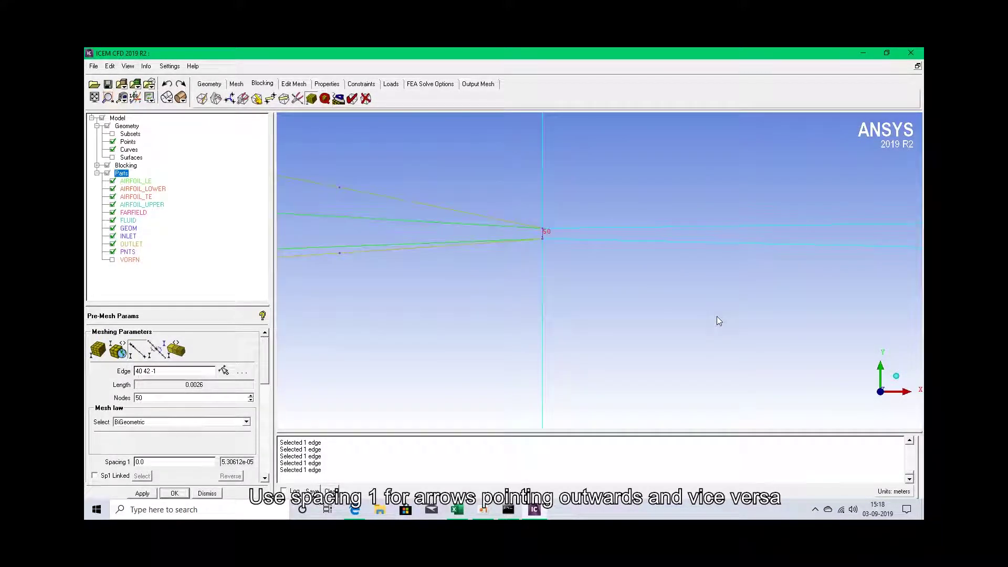
scroll(718, 320, down, 3)
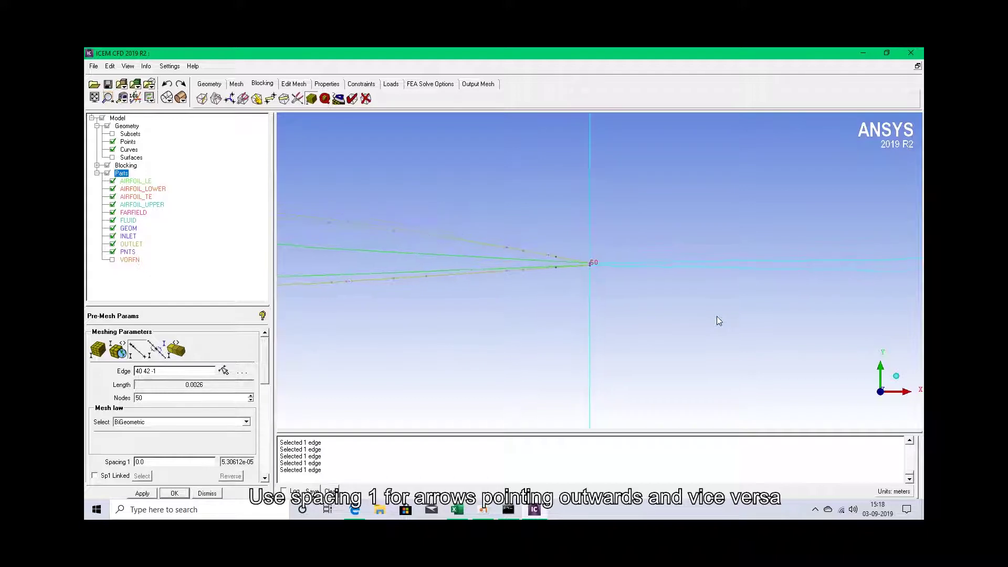
scroll(718, 321, down, 4)
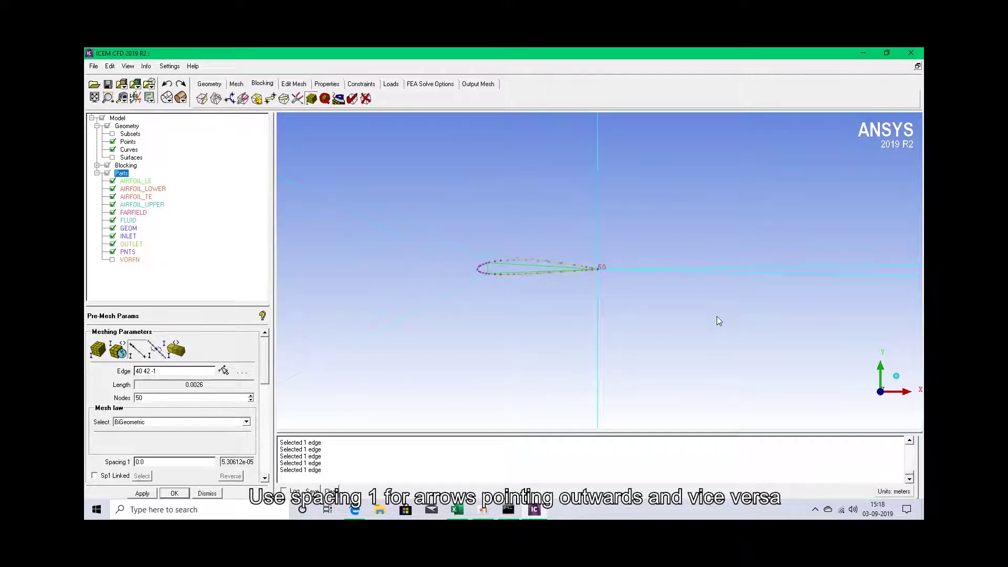
scroll(718, 321, down, 4)
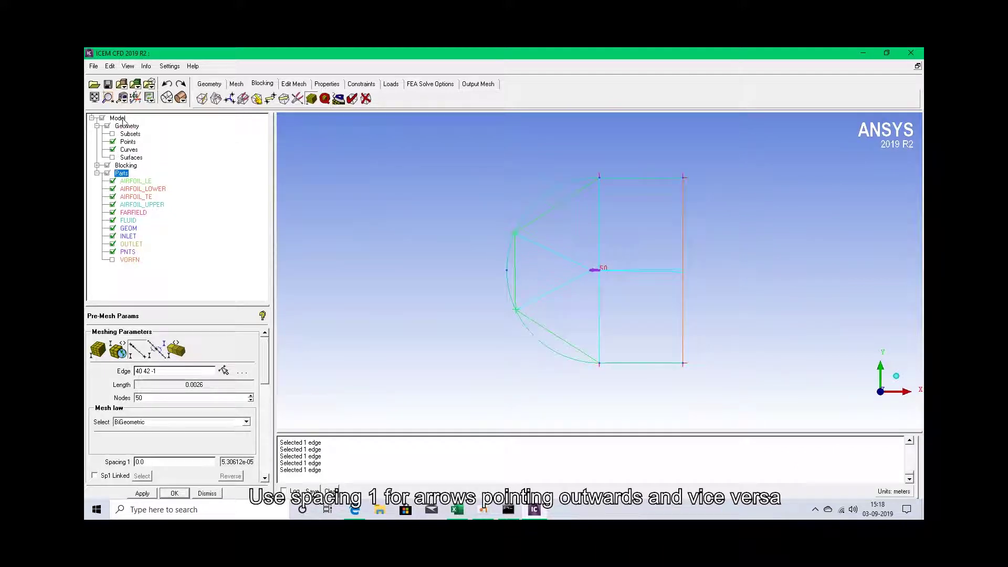
click(97, 165)
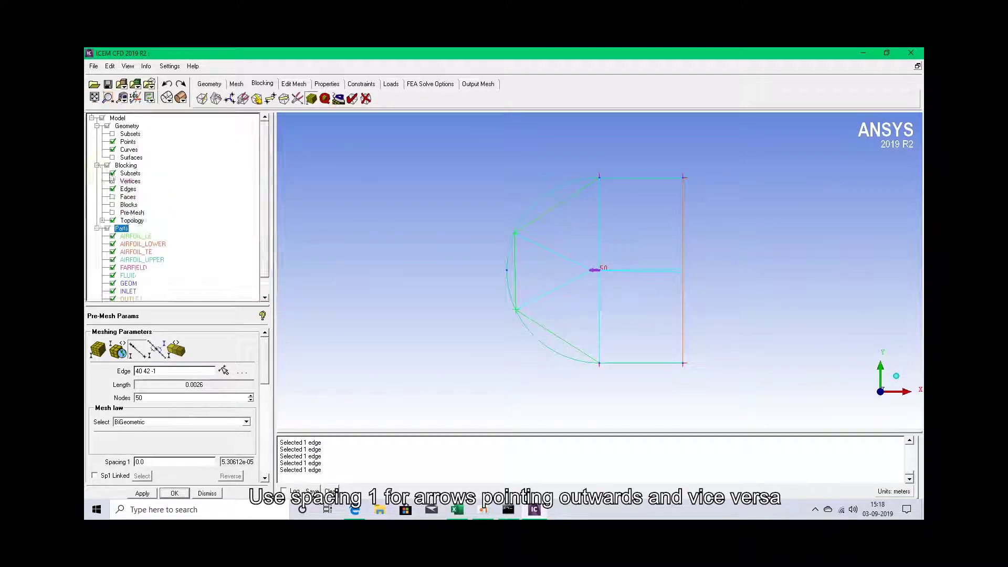
click(113, 213)
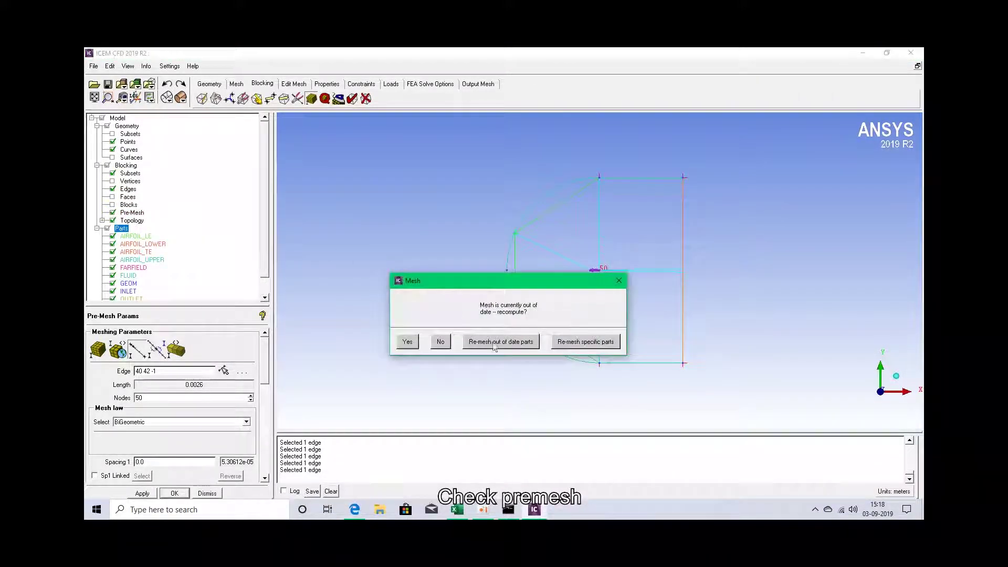
click(492, 341)
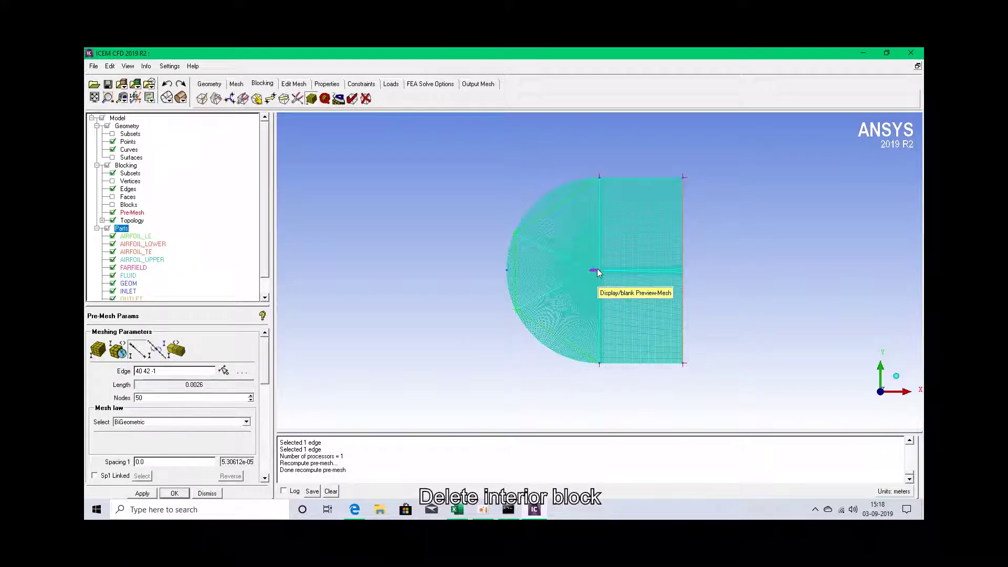
- Delete the block inside the aerofoil from the blocking, without deleting it permanently
scroll(597, 269, up, 5)
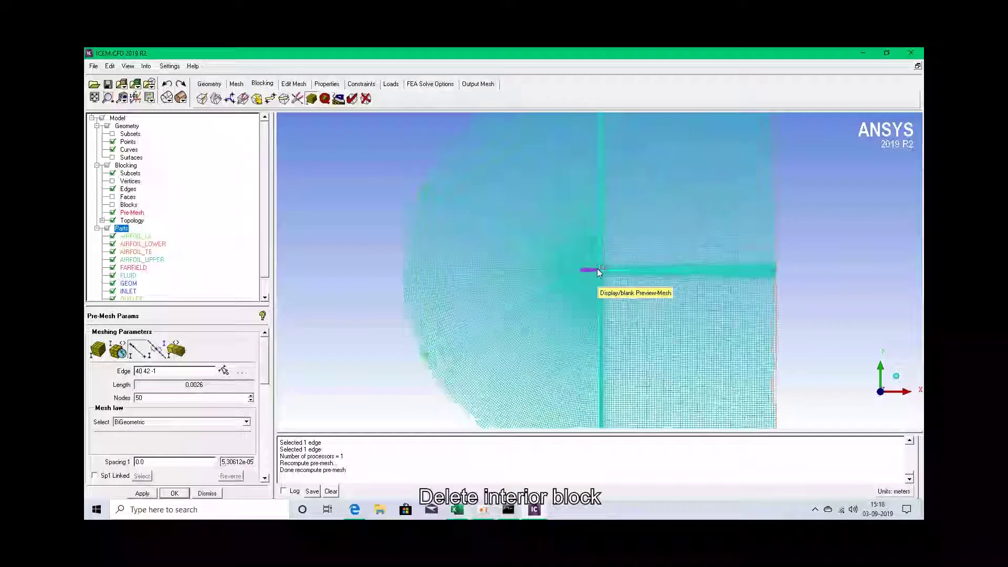
scroll(597, 268, up, 3)
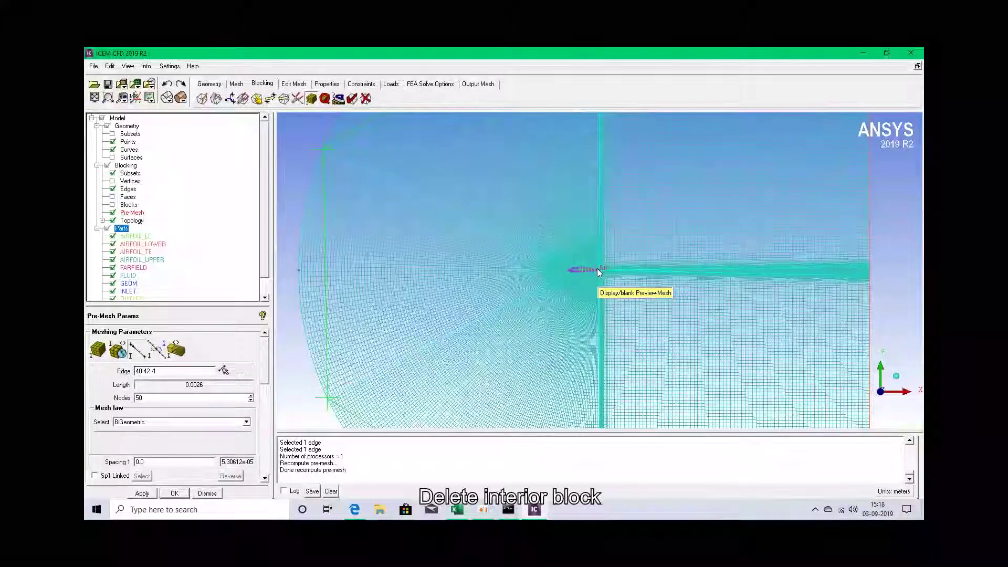
scroll(597, 268, up, 4)
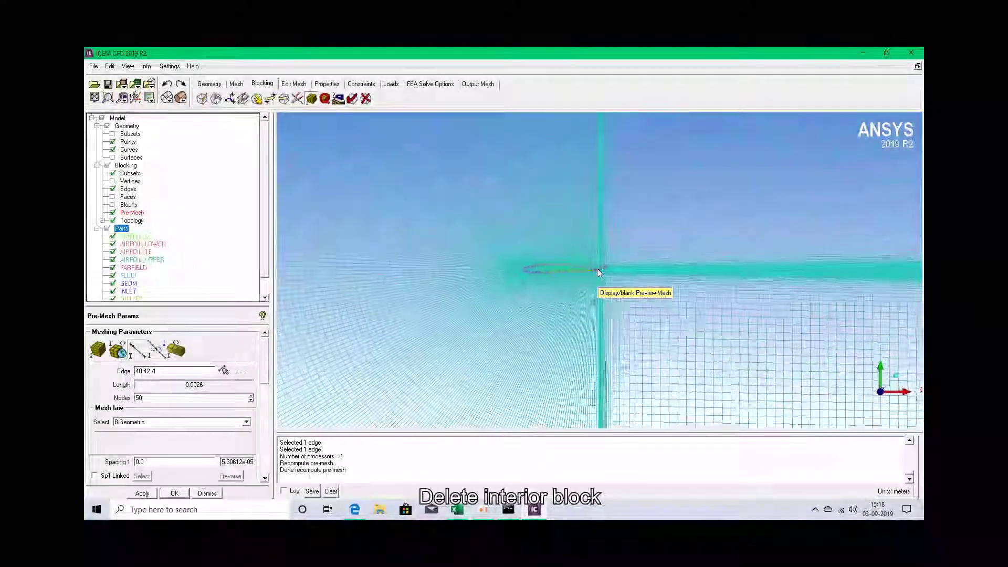
scroll(597, 268, up, 5)
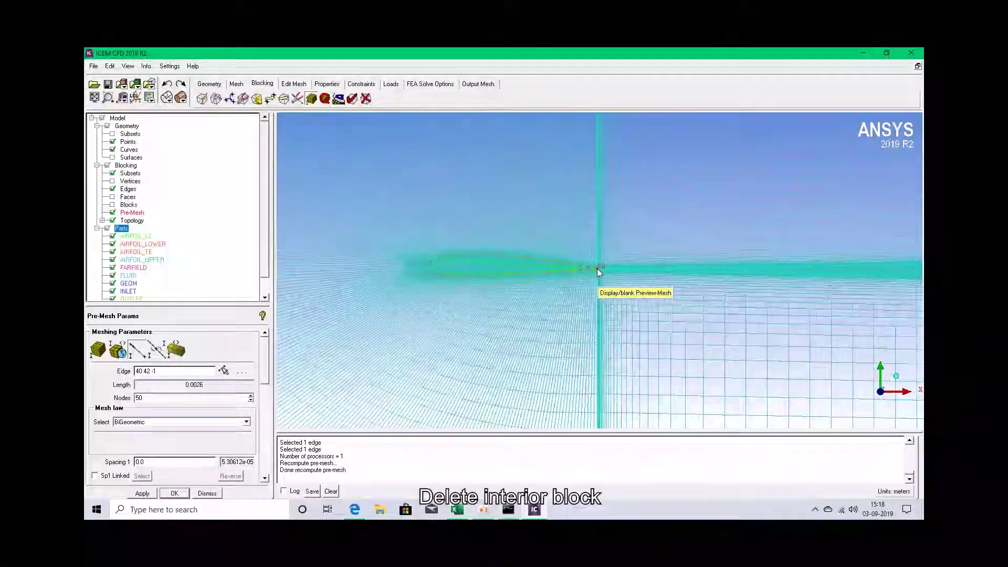
scroll(597, 269, up, 5)
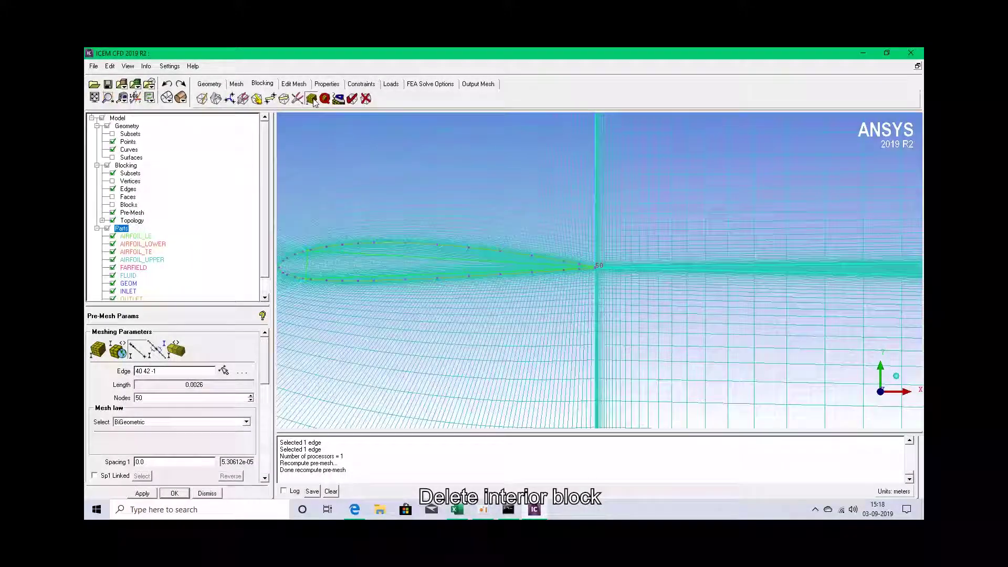
click(366, 98)
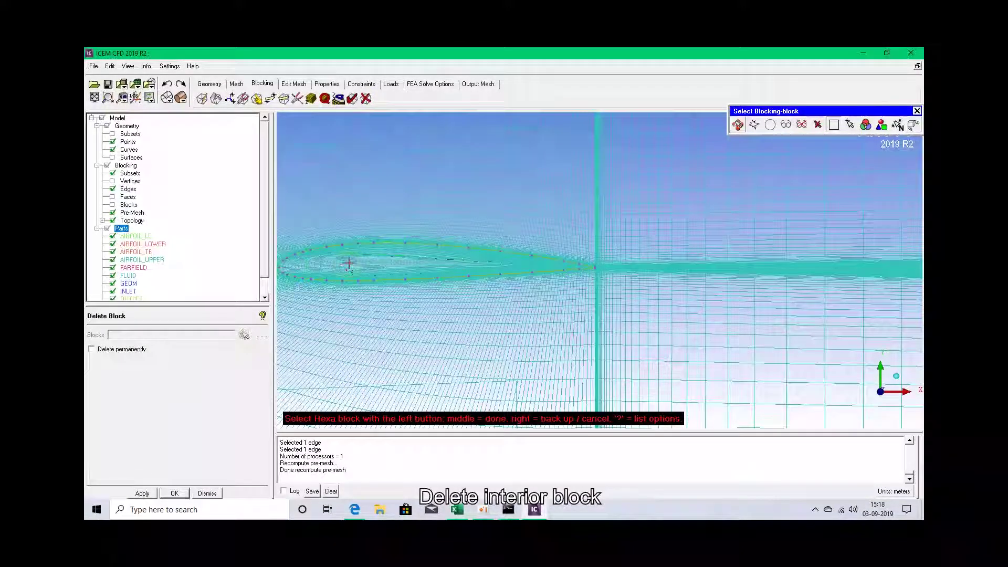
click(349, 262)
middle_click(349, 262)
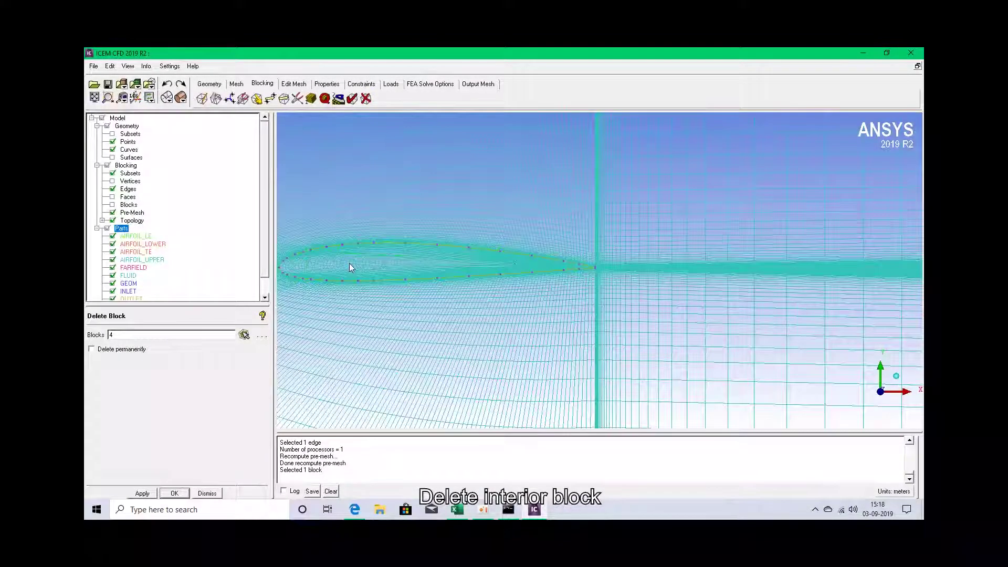
click(517, 341)
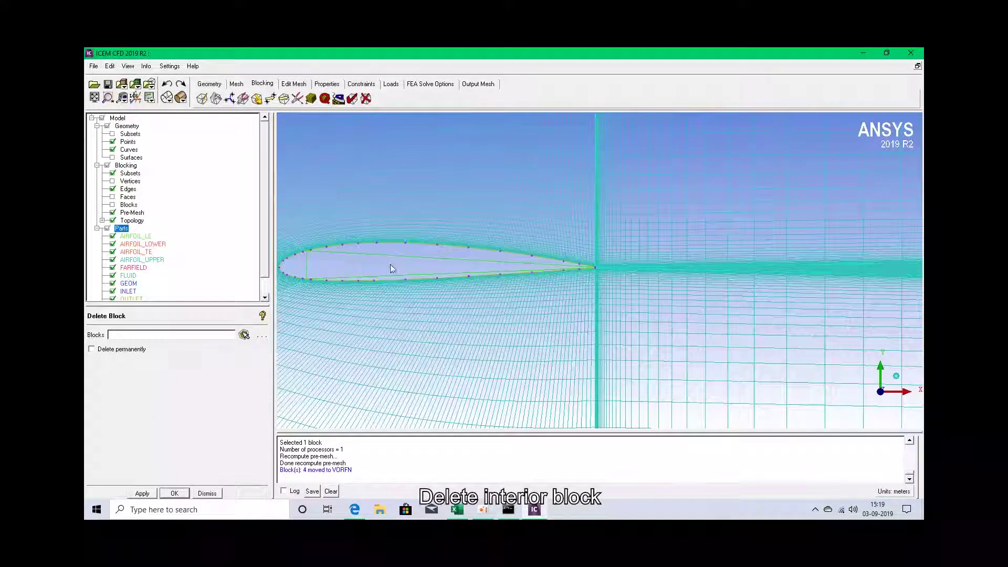
- Convert the pre-mesh to an unstructured mesh
scroll(389, 264, down, 5)
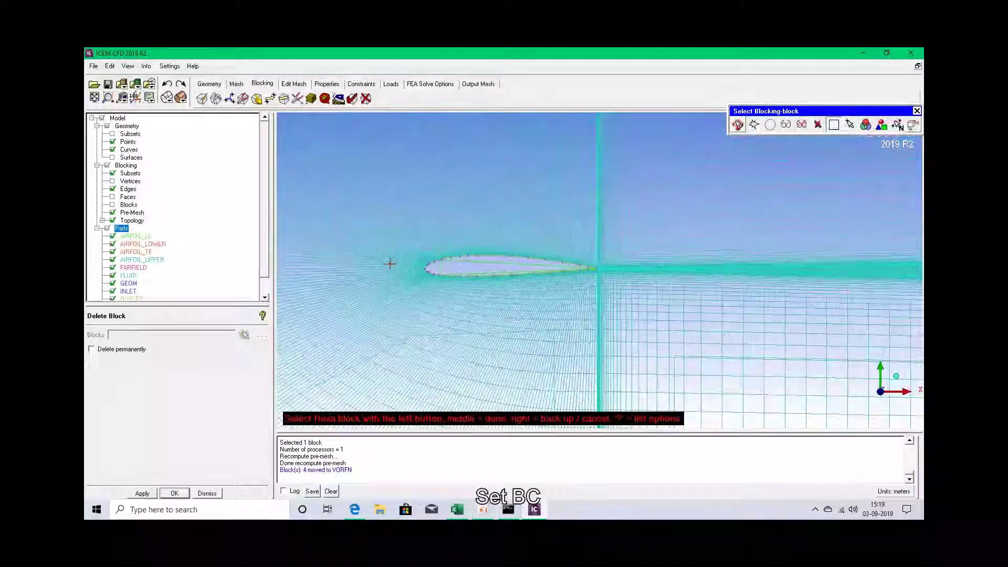
scroll(389, 263, down, 5)
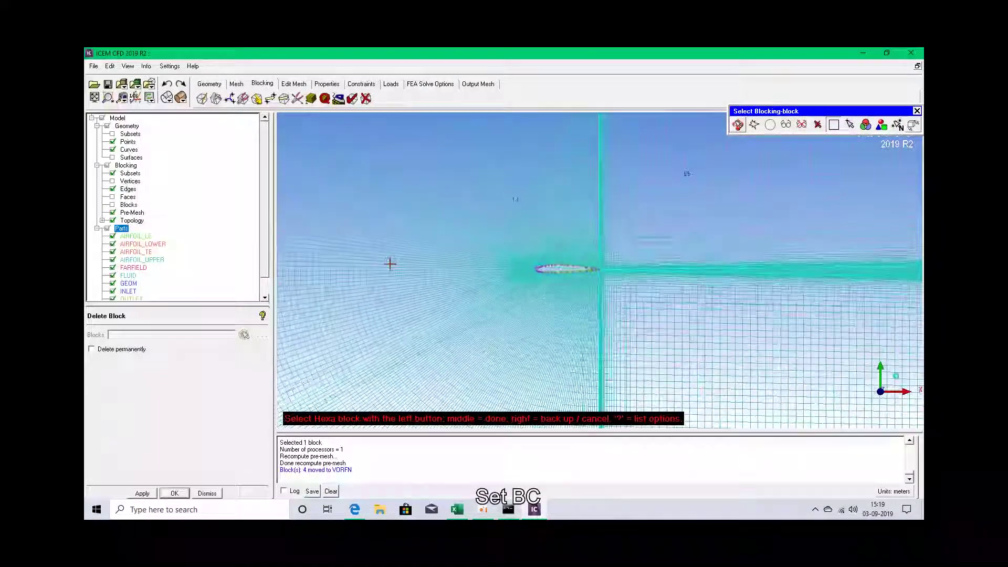
scroll(389, 264, down, 5)
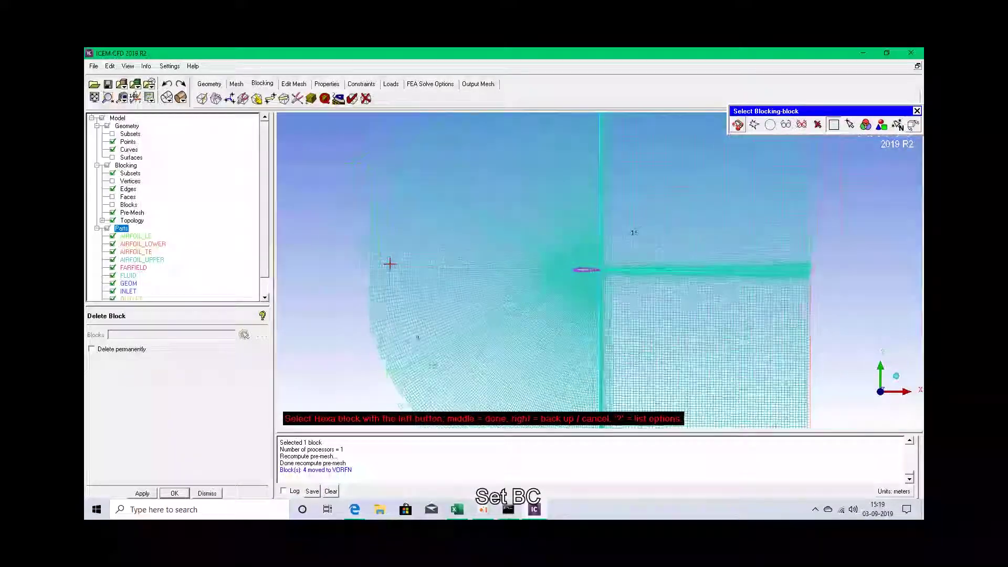
scroll(389, 264, down, 3)
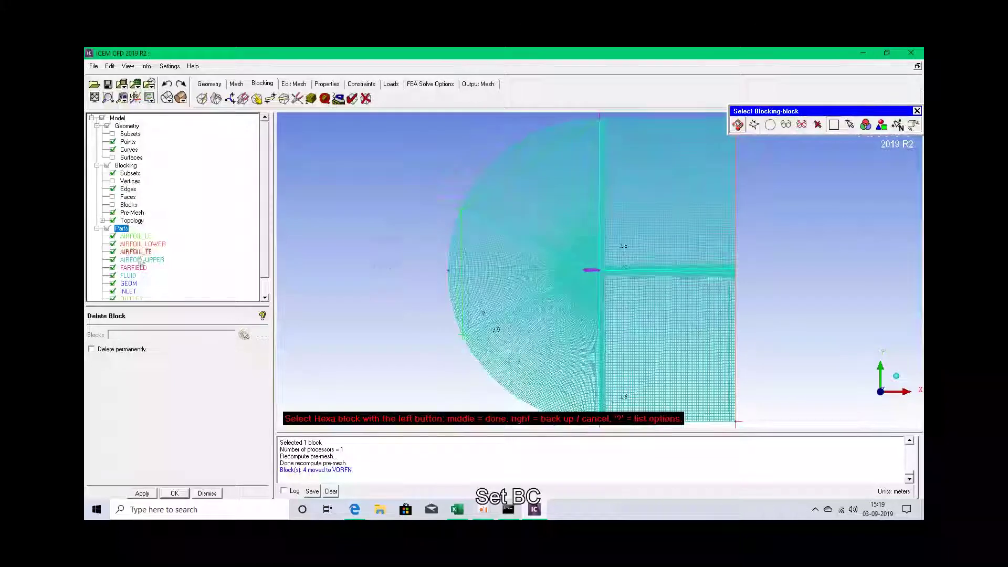
right_click(140, 215)
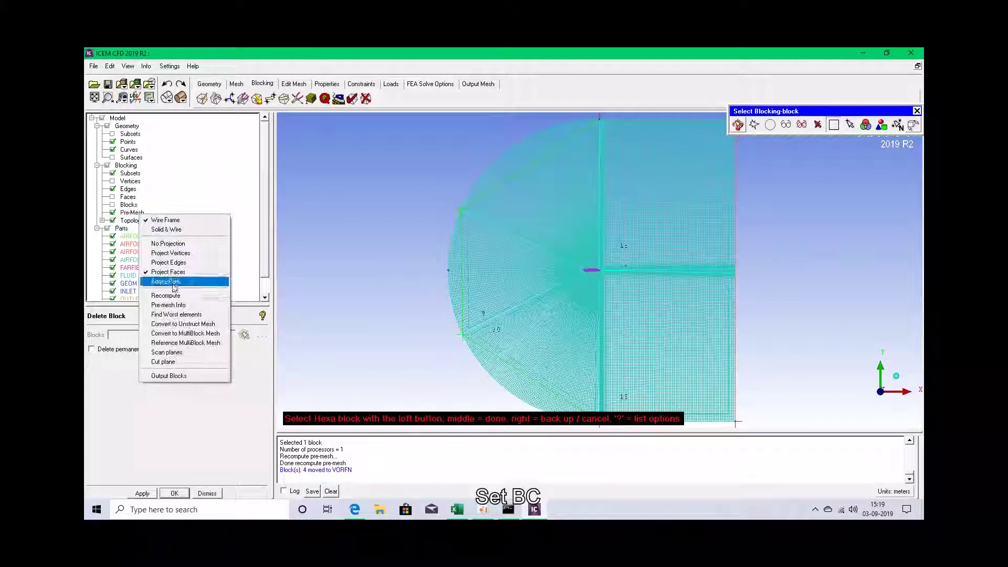
click(180, 323)
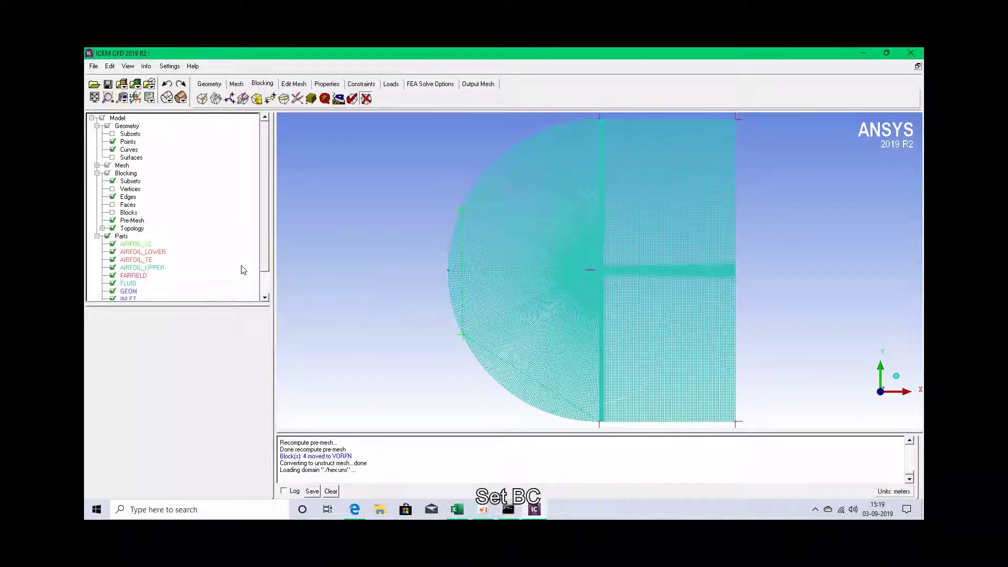
- Apply ANSYS Fluent as the output solver for the mesh
click(476, 84)
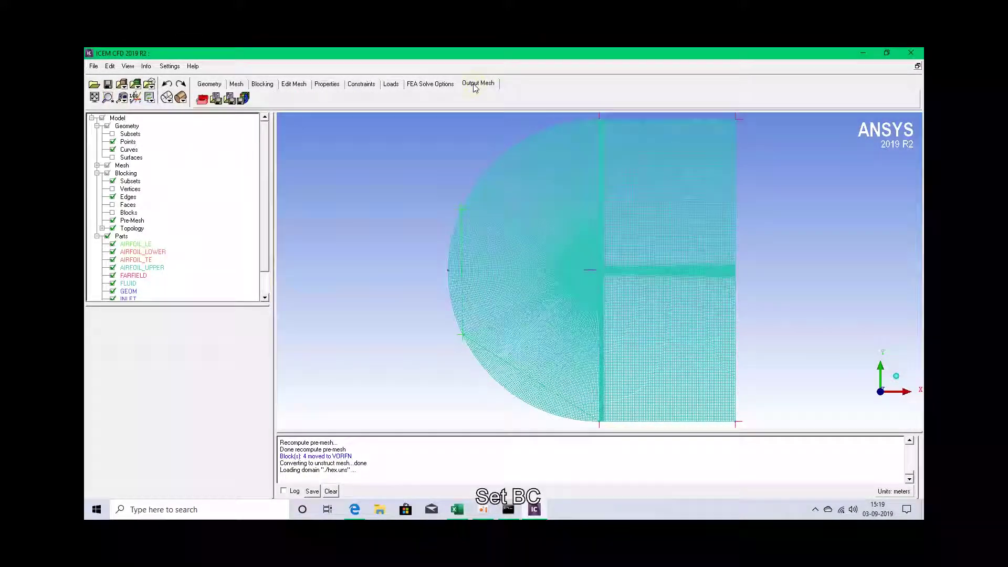
click(202, 98)
click(142, 493)
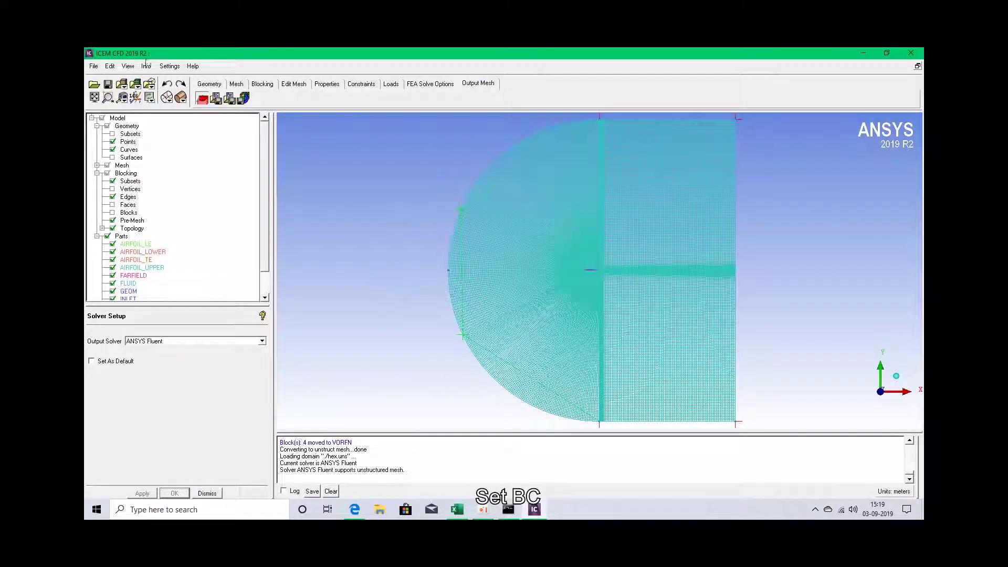
- Open the part boundary conditions and create a fluid condition for the FLUID surface part
click(216, 98)
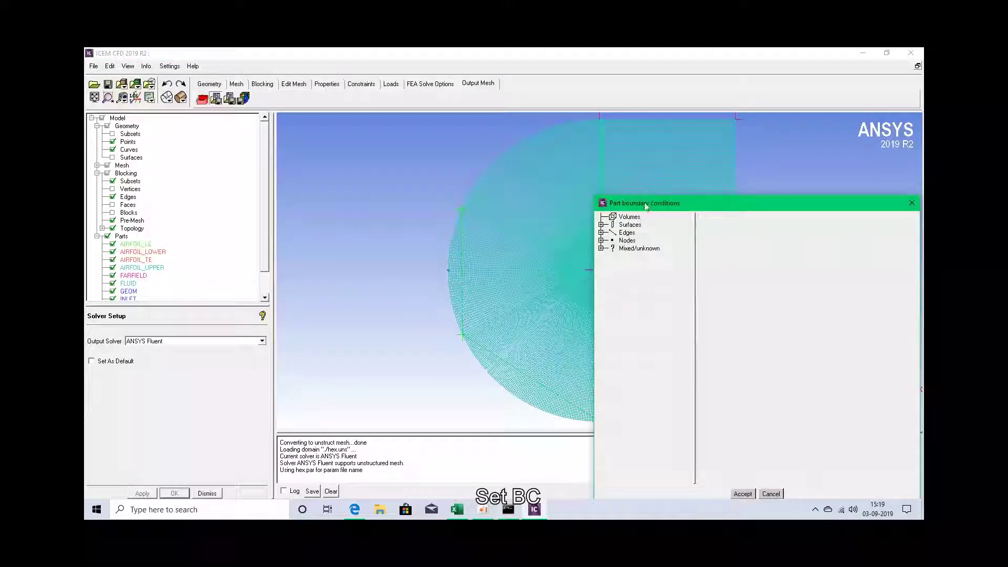
drag(645, 207, 310, 73)
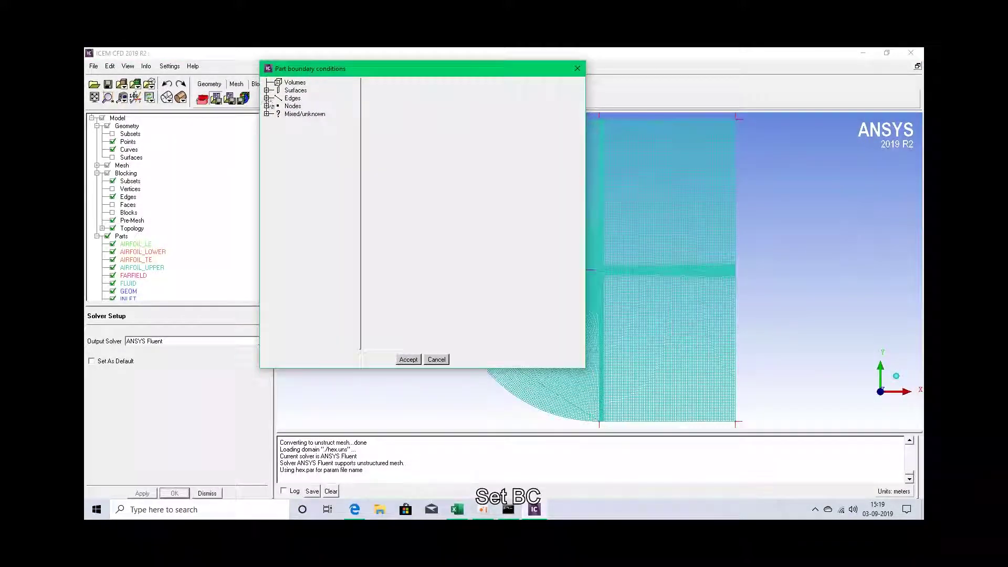
click(267, 98)
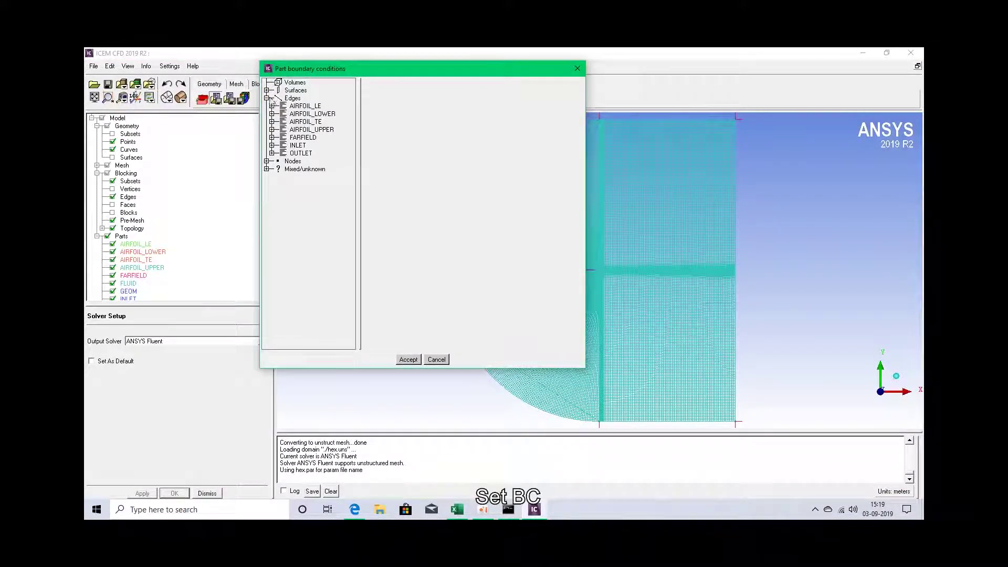
click(267, 90)
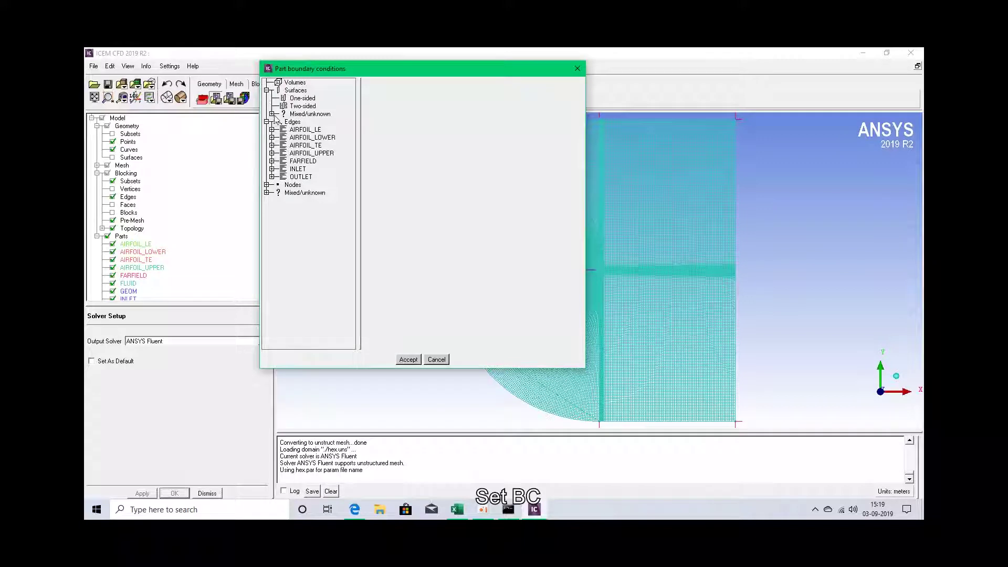
click(272, 114)
click(277, 122)
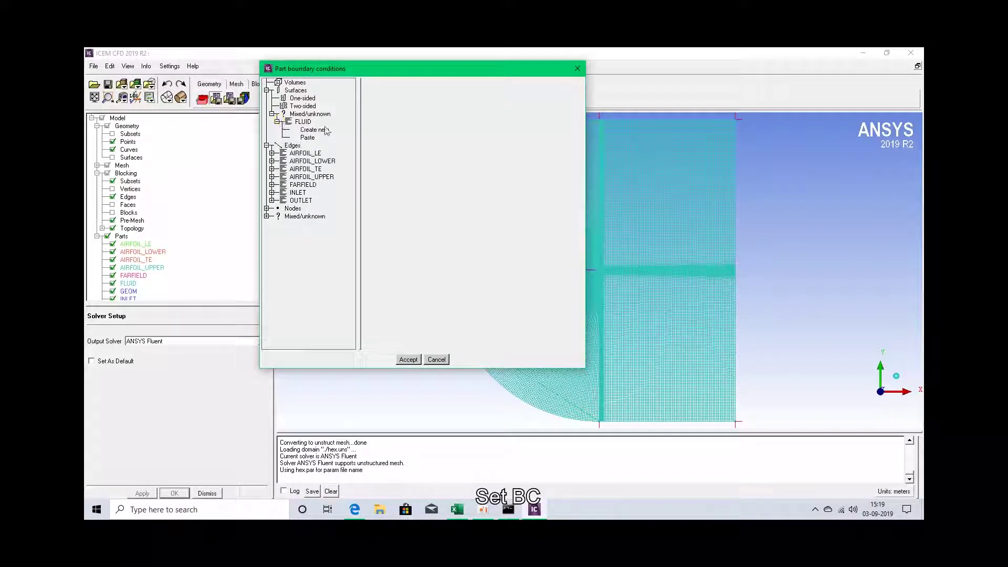
click(315, 129)
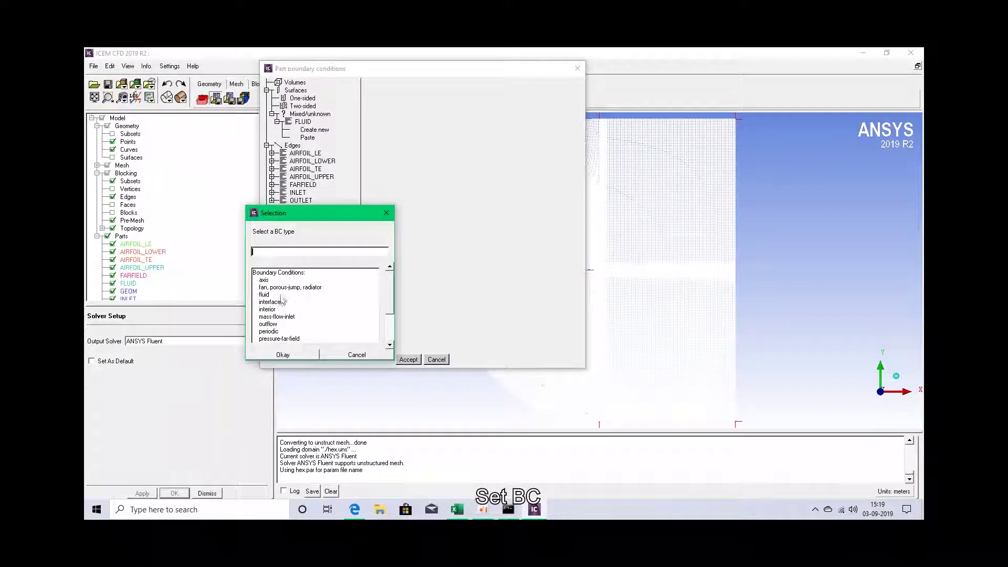
click(264, 295)
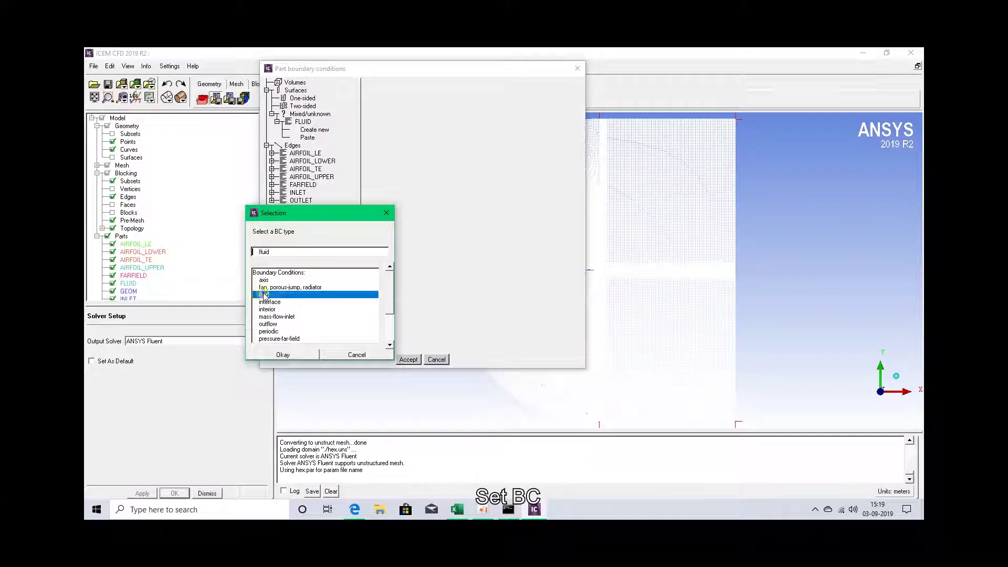
click(300, 355)
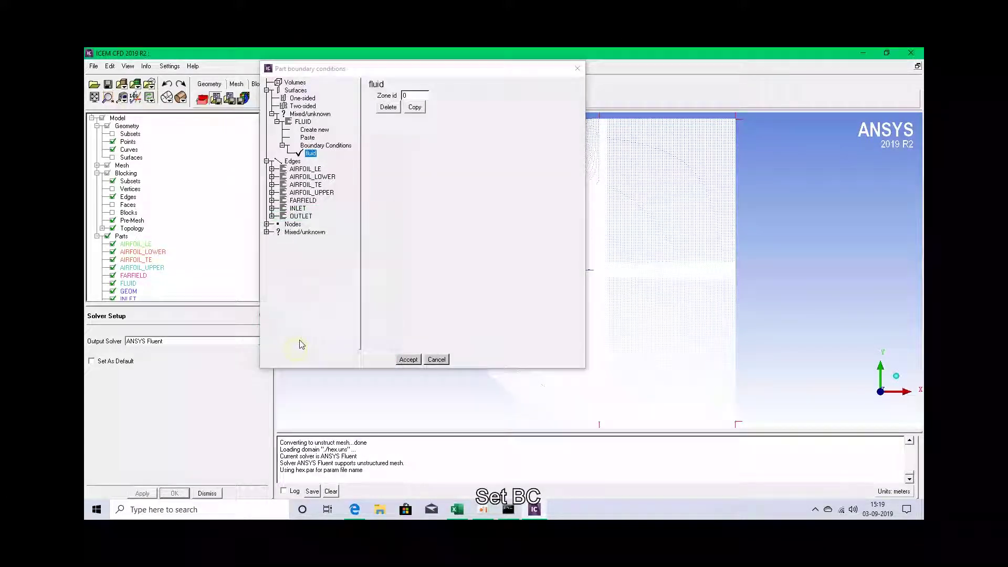
- Create a wall boundary condition for the AIRFOIL_LE edge part
click(272, 169)
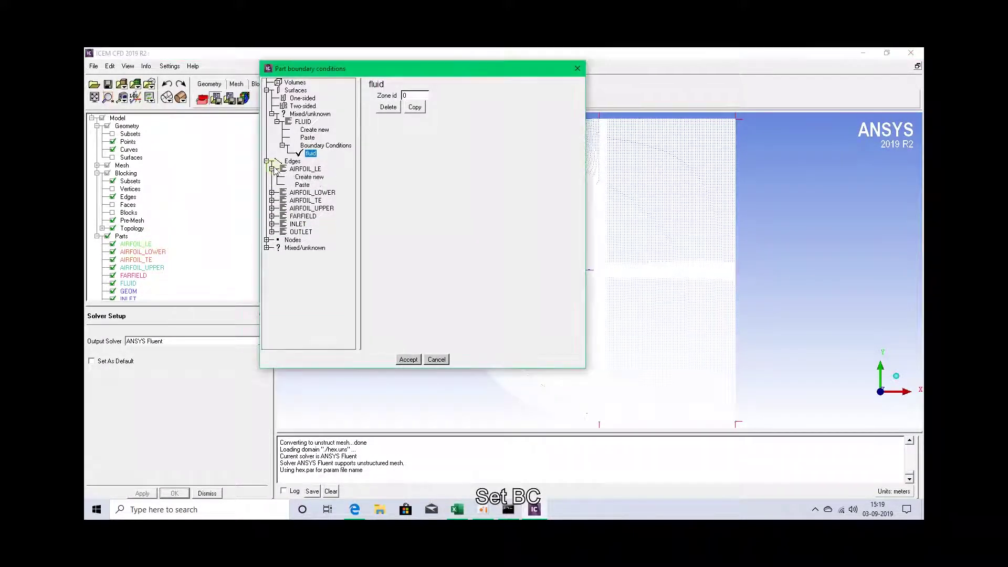
click(309, 177)
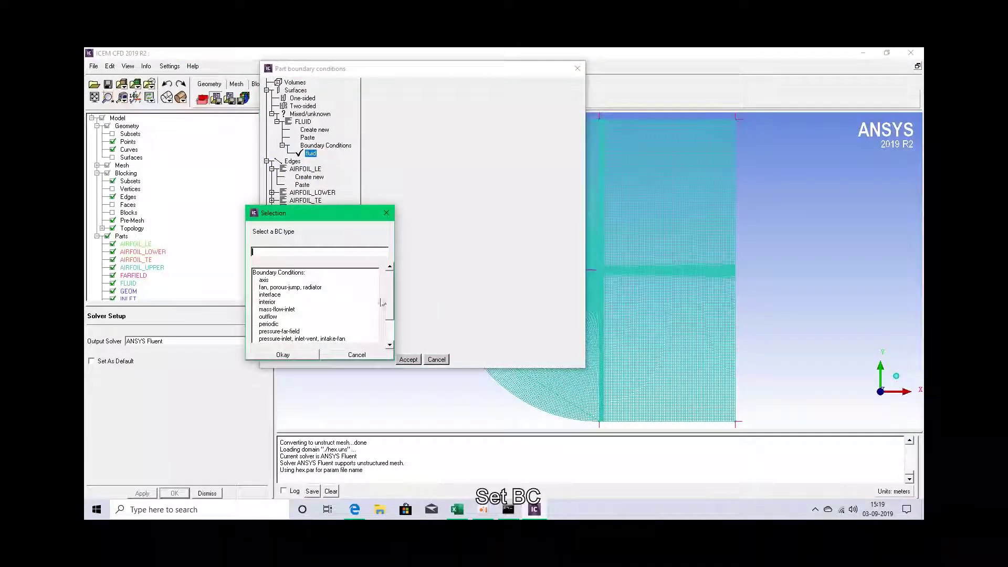
drag(390, 295, 389, 309)
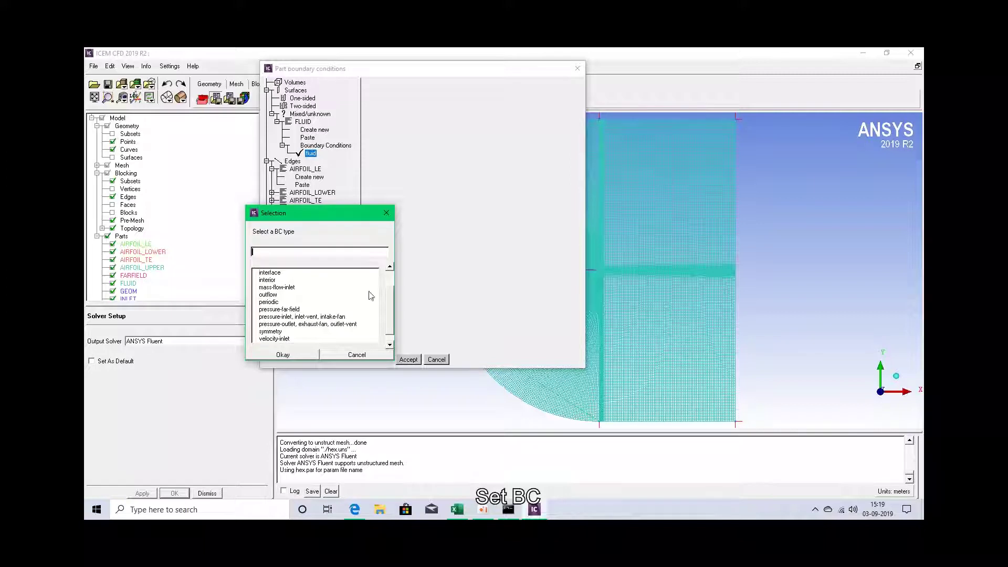
mouse_move(392, 322)
mouse_down()
mouse_move(391, 333)
mouse_move(394, 318)
mouse_up()
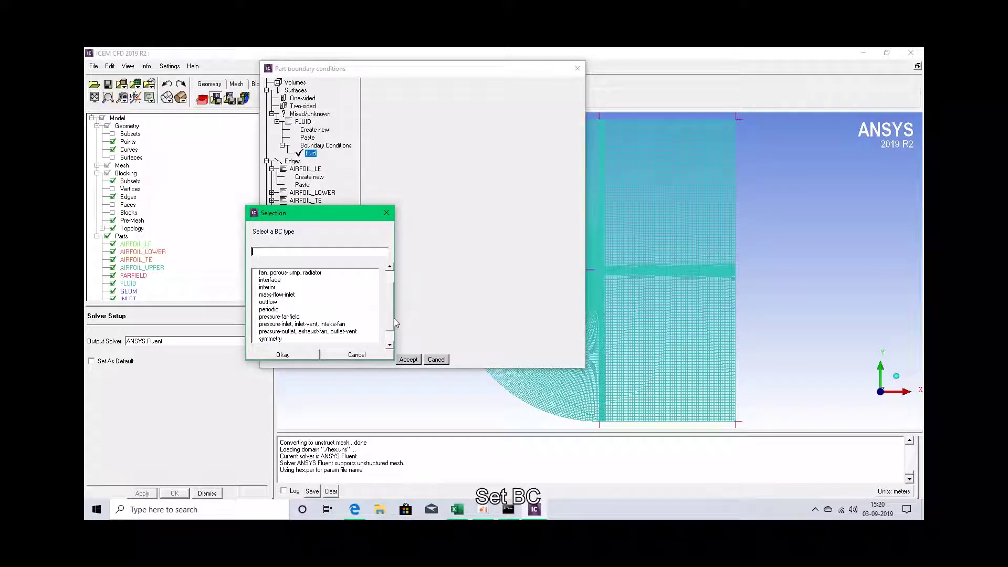
scroll(383, 333, down, 2)
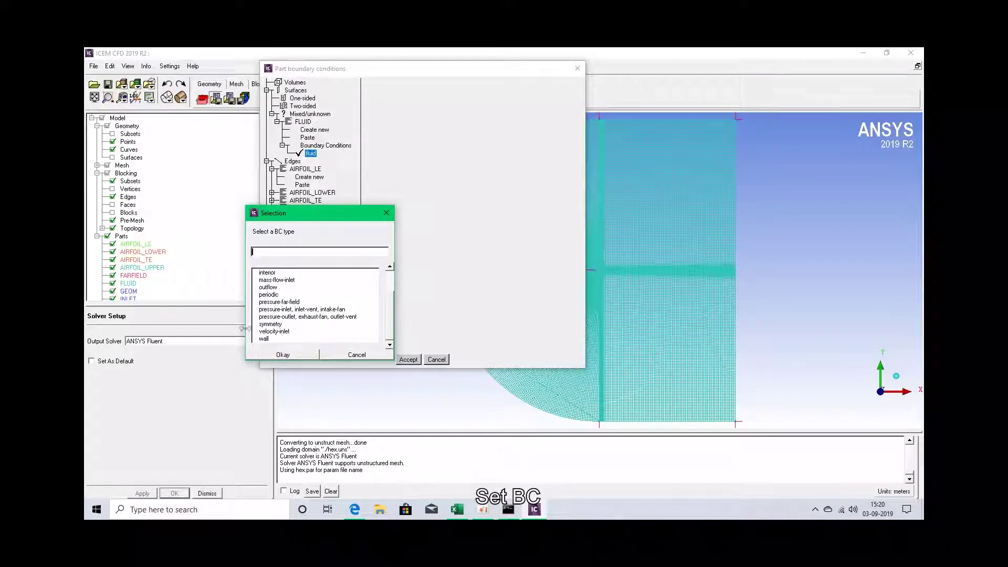
click(265, 339)
click(284, 355)
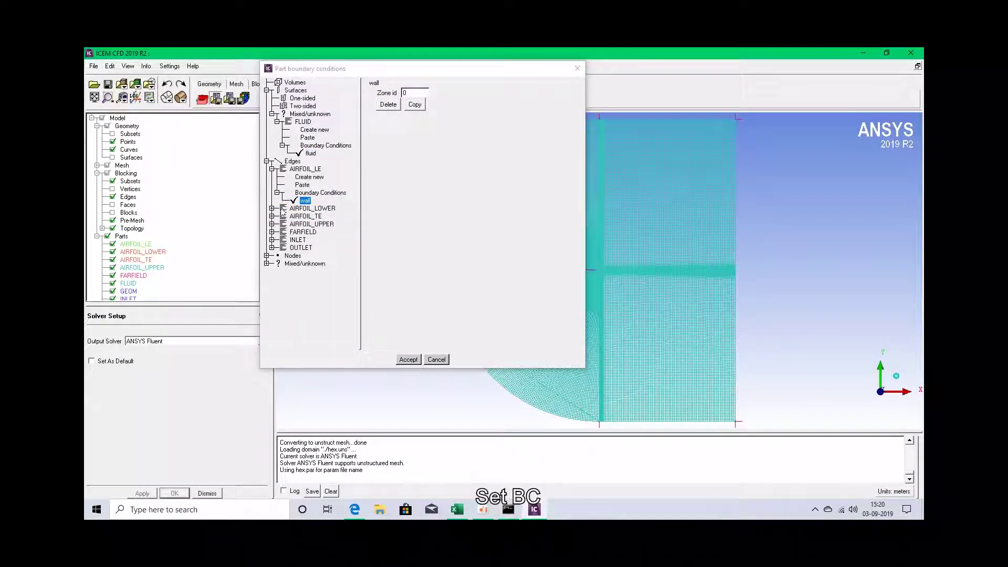
- Create a wall boundary condition for the AIRFOIL_LOWER edge part
click(272, 208)
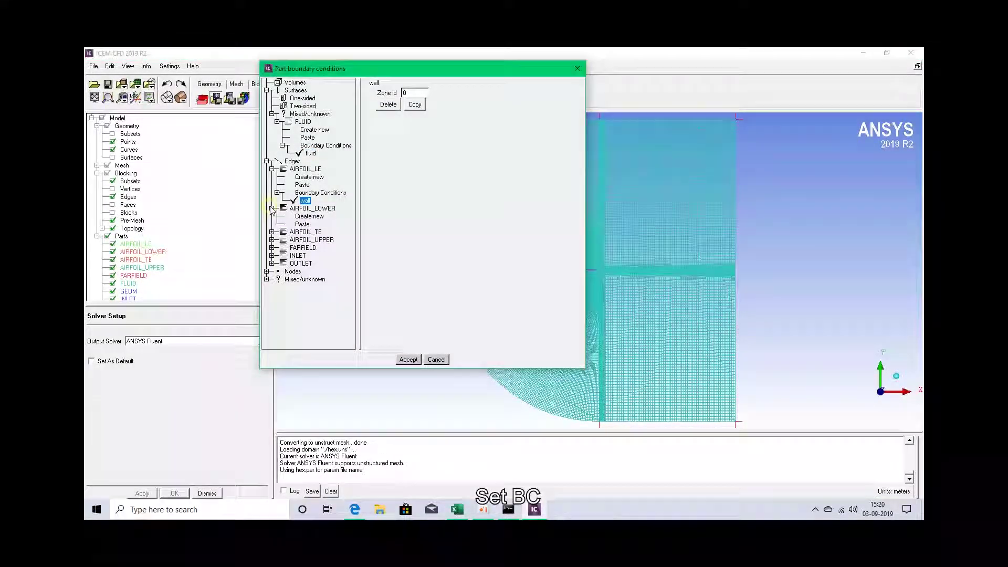
click(304, 216)
scroll(390, 314, down, 2)
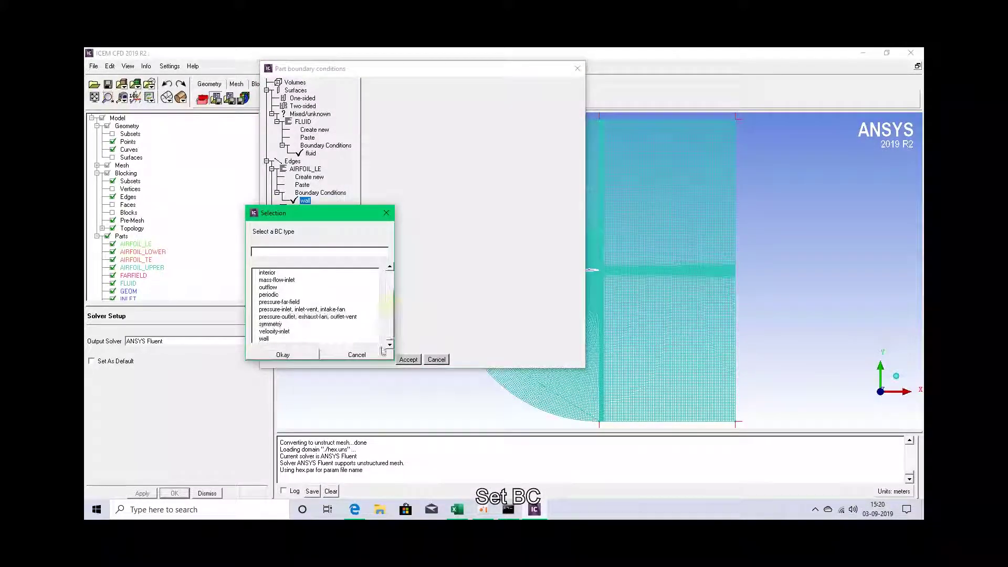
click(269, 339)
click(296, 354)
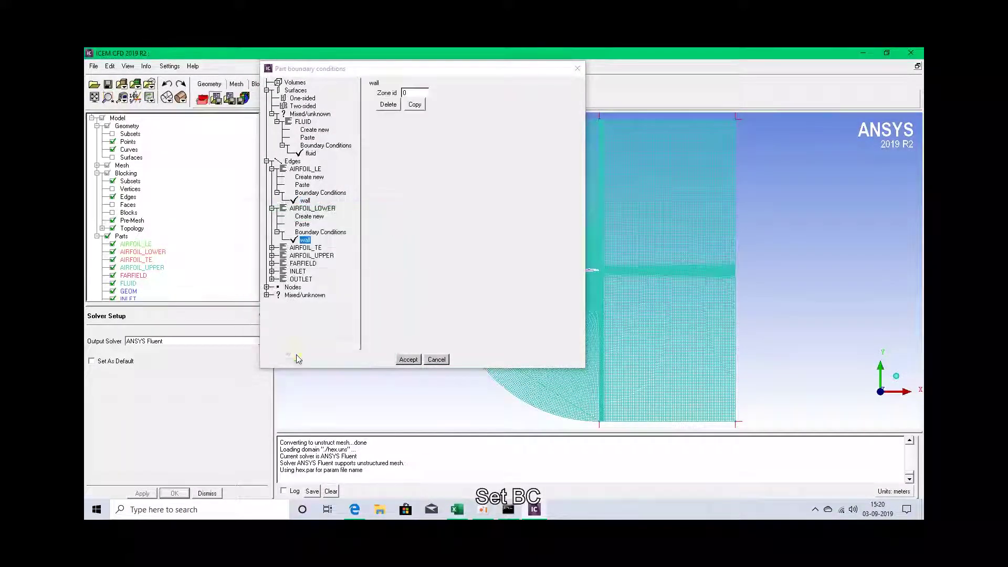
- Create a wall boundary condition for the AIRFOIL_TE edge part
click(272, 248)
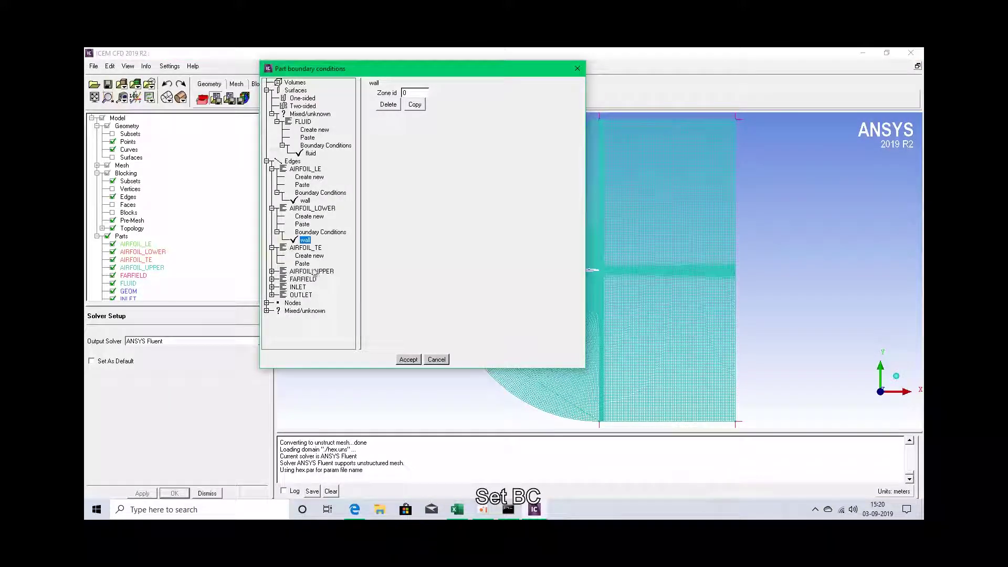
click(312, 255)
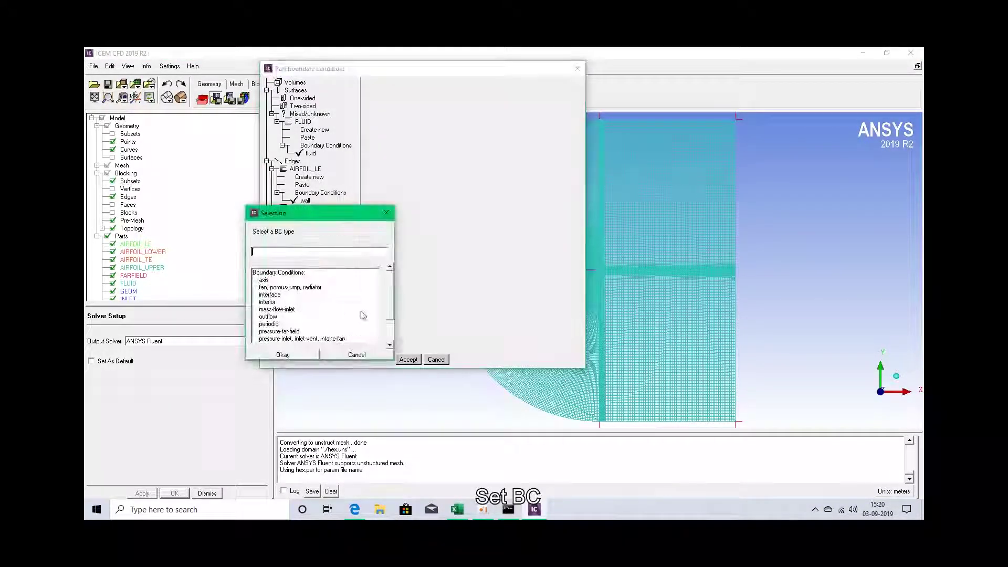
drag(387, 298, 387, 322)
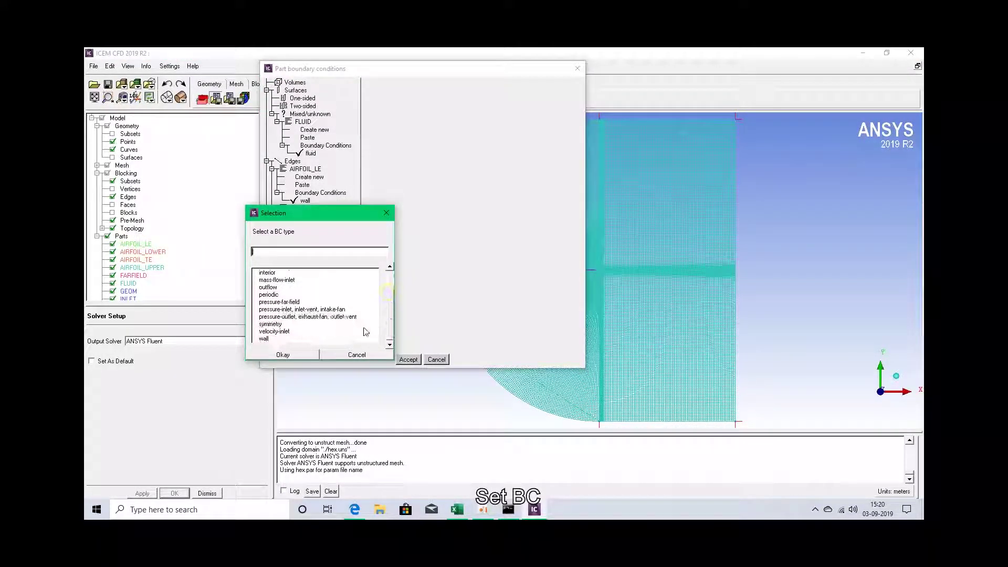
click(276, 340)
click(303, 357)
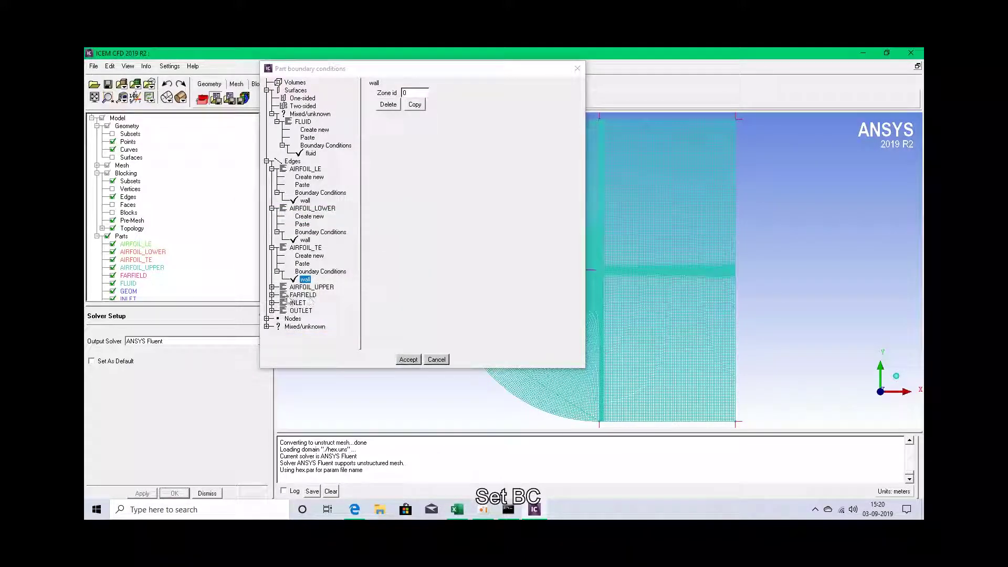